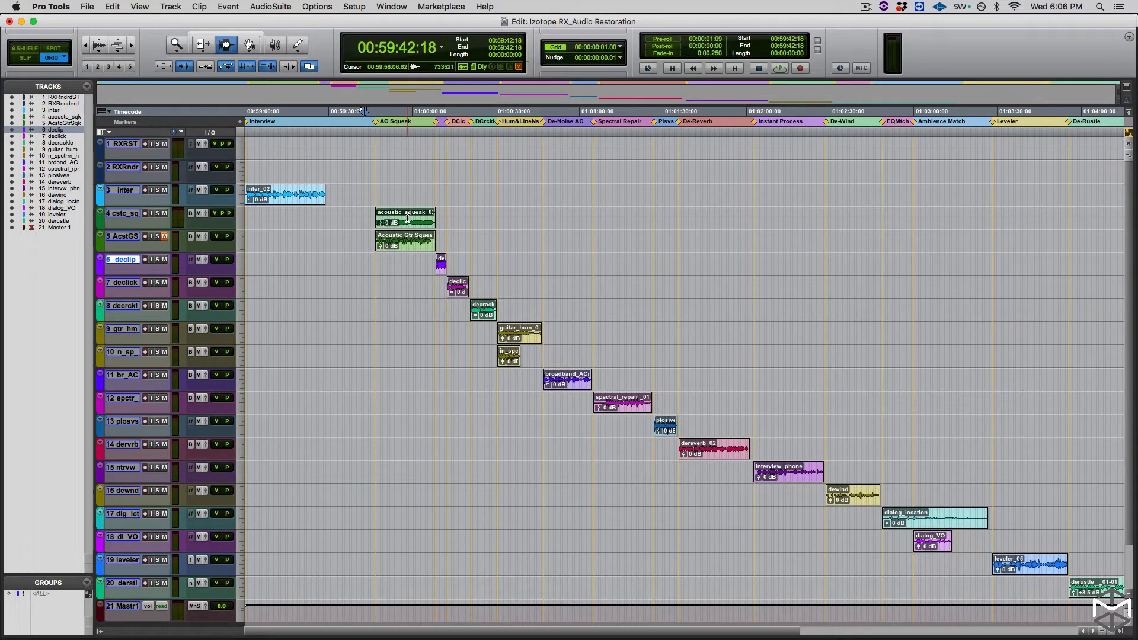
- Select the acoustic_squeak_02 clip, enlarge its track and waveform, and play the clip to hear the squeaks
{"action": "left_click", "coordinate": [407, 218]}
{"action": "key", "text": "ctrl+Up"}
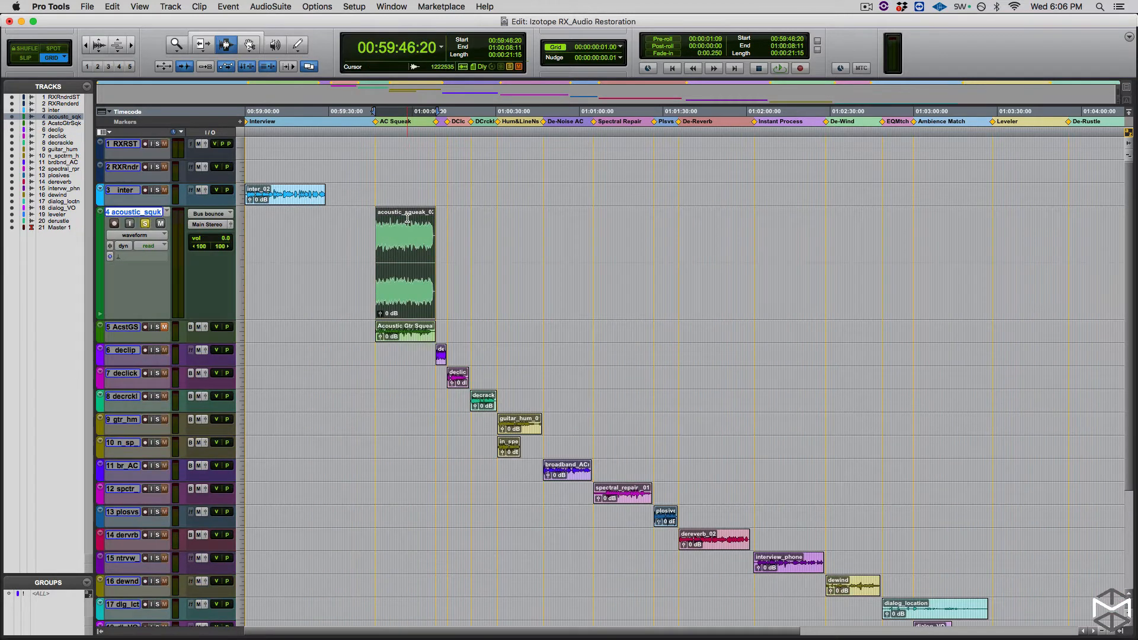
{"action": "key", "text": "super+bracketright"}
{"action": "key", "text": "space"}
{"action": "key", "text": "alt+f"}
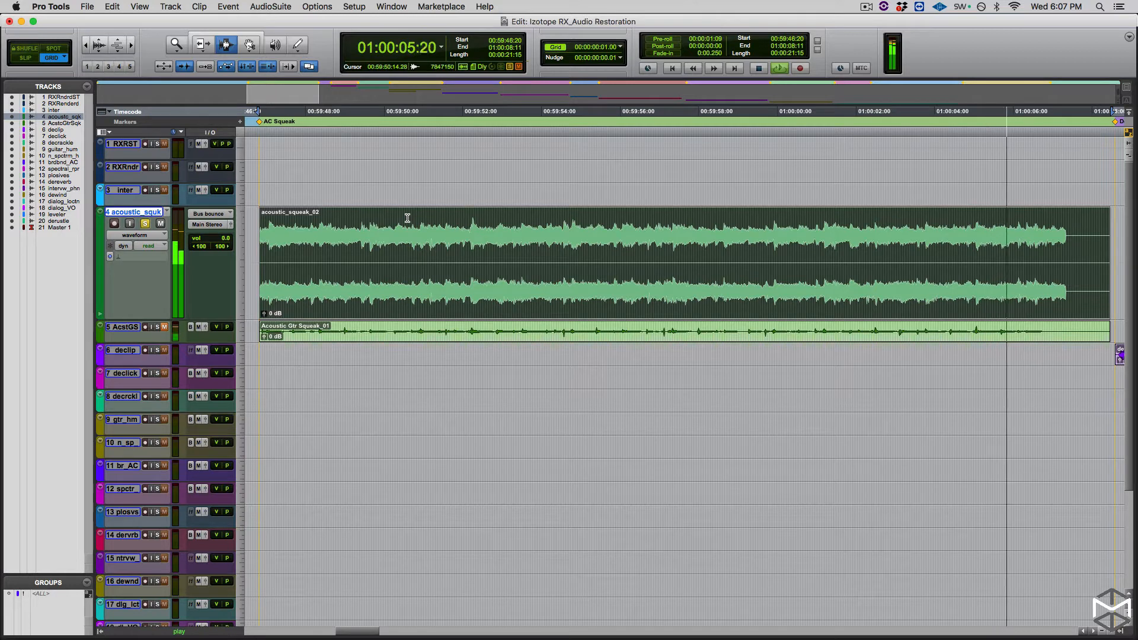
{"action": "key", "text": "space"}
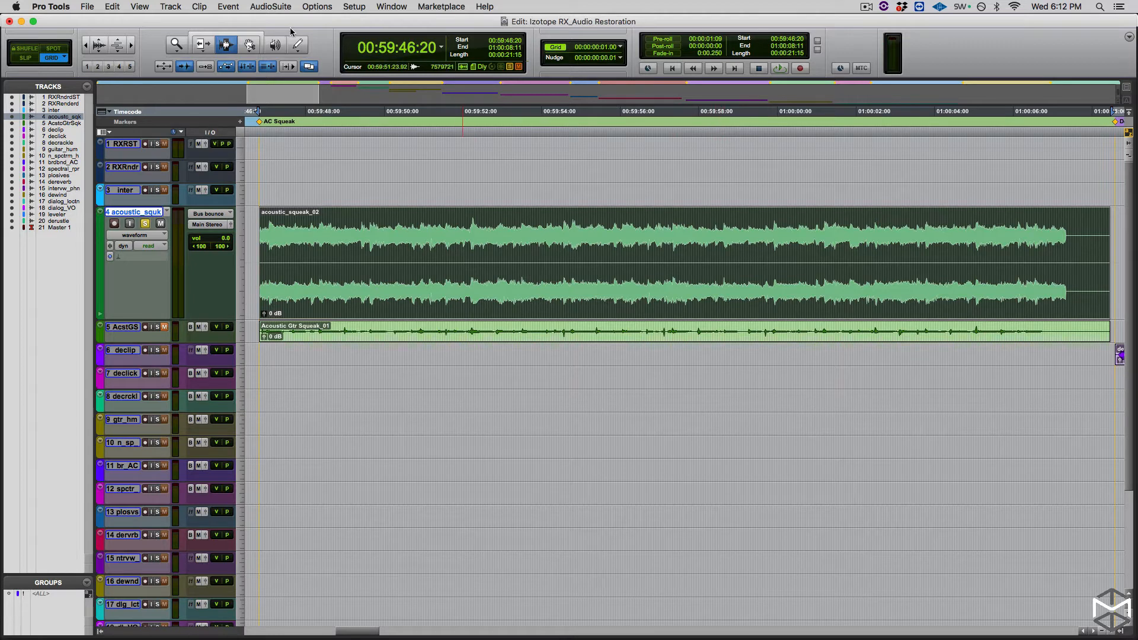
{"action": "left_click", "coordinate": [279, 7]}
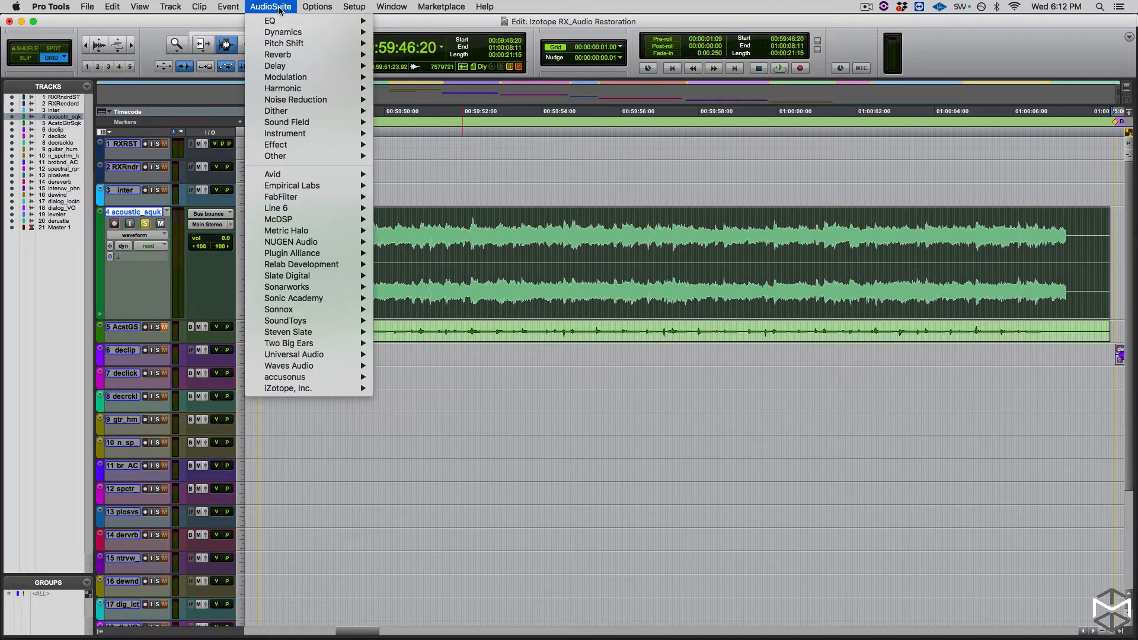
{"action": "mouse_move", "coordinate": [291, 390]}
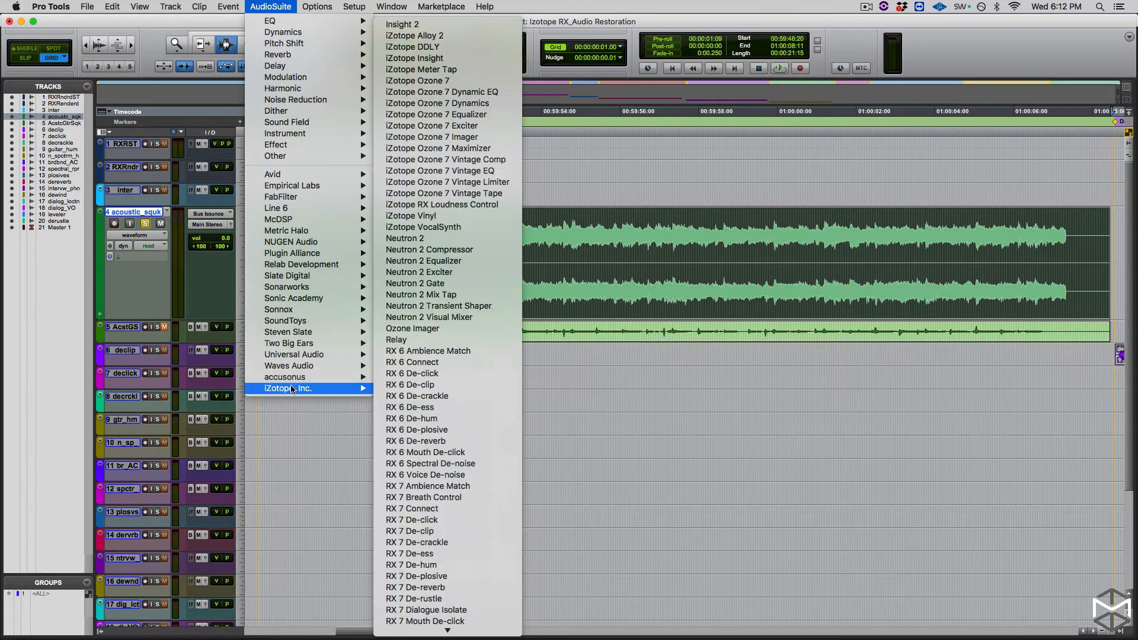
{"action": "left_click", "coordinate": [473, 509]}
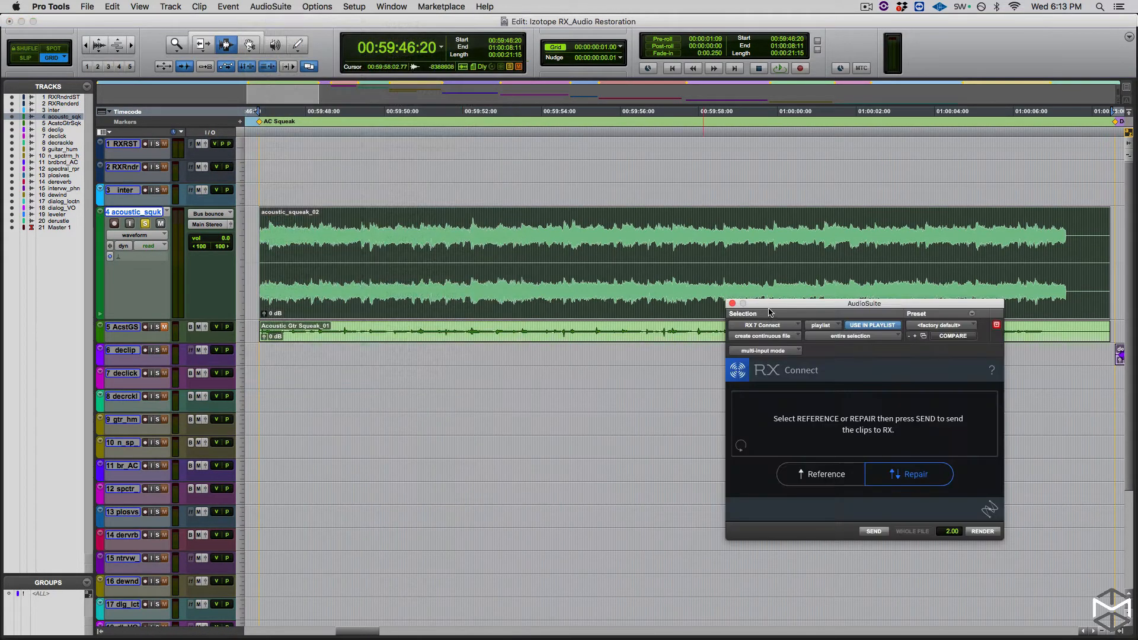
{"action": "left_click_drag", "start_coordinate": [769, 310], "coordinate": [589, 231]}
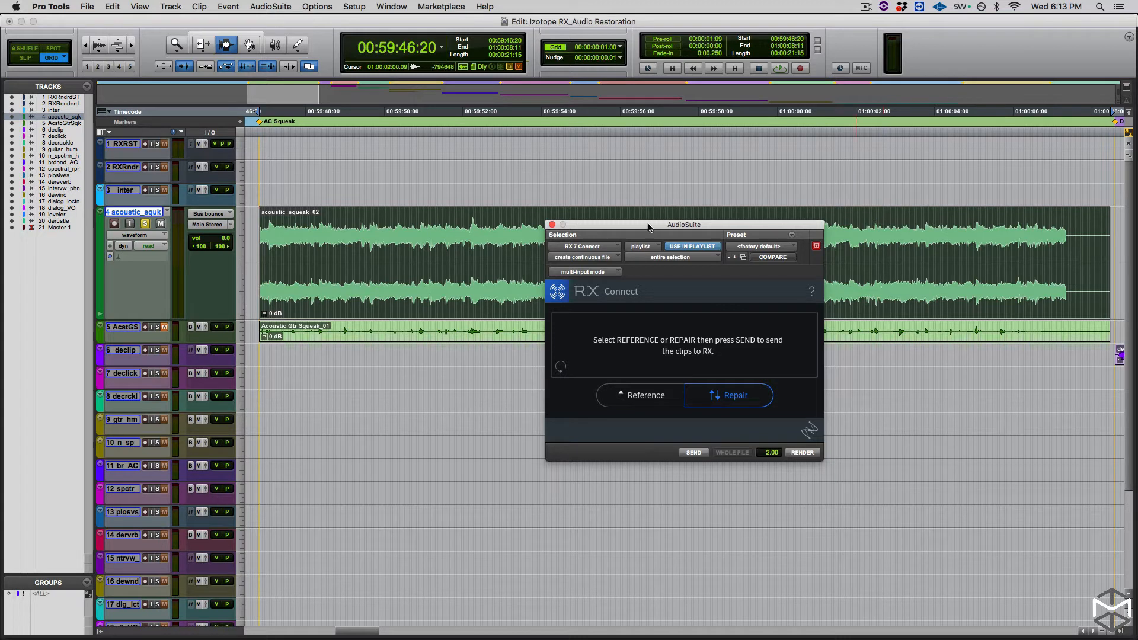
{"action": "left_click", "coordinate": [551, 225]}
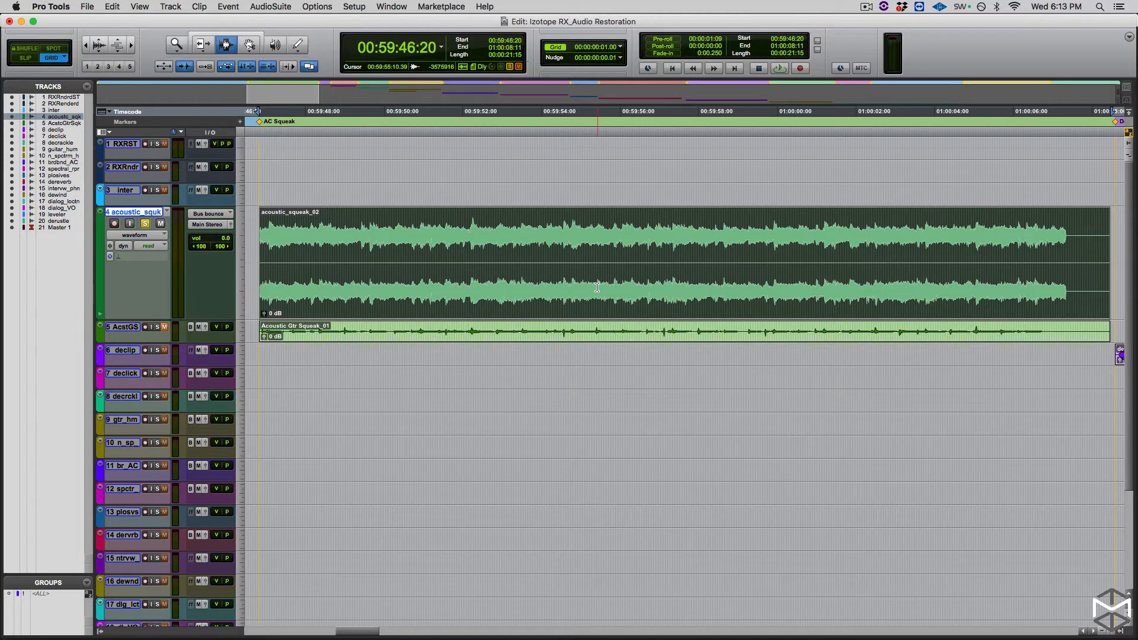
- Duplicate the acoustic squeak track's playlist, ending the new playlist's name in RX
{"action": "key", "text": "ctrl+backslash"}
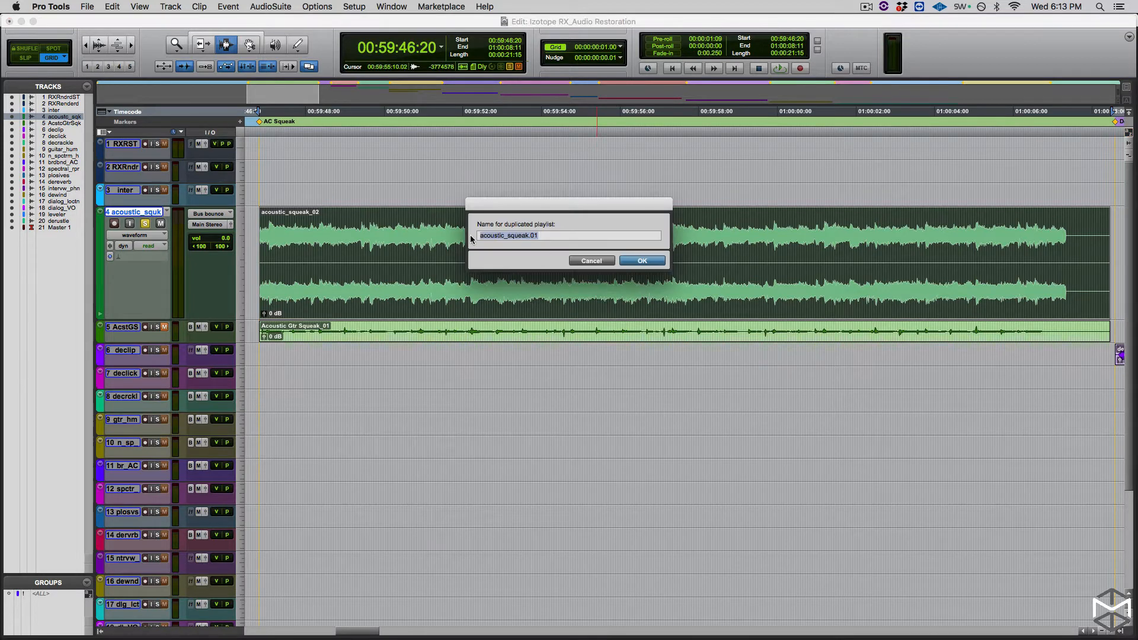
{"action": "left_click", "coordinate": [566, 236]}
{"action": "type", "text": "RX"}
{"action": "key", "text": "Return"}
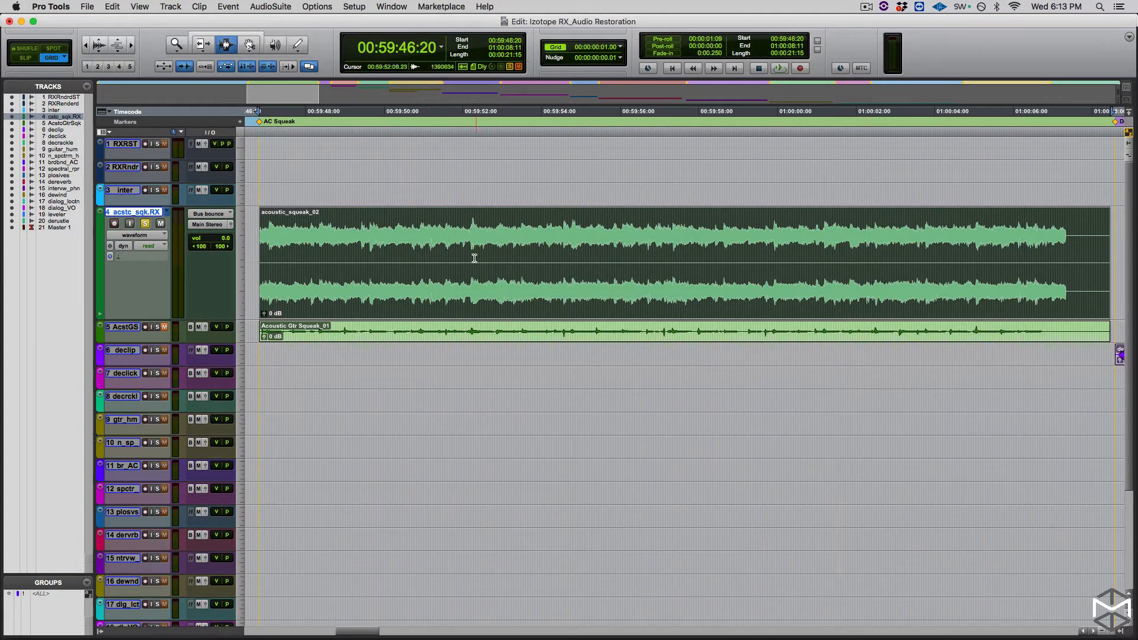
- Send the selected clip to iZotope RX 7 for repair through the RX 7 Connect AudioSuite plug-in
{"action": "left_click", "coordinate": [268, 7]}
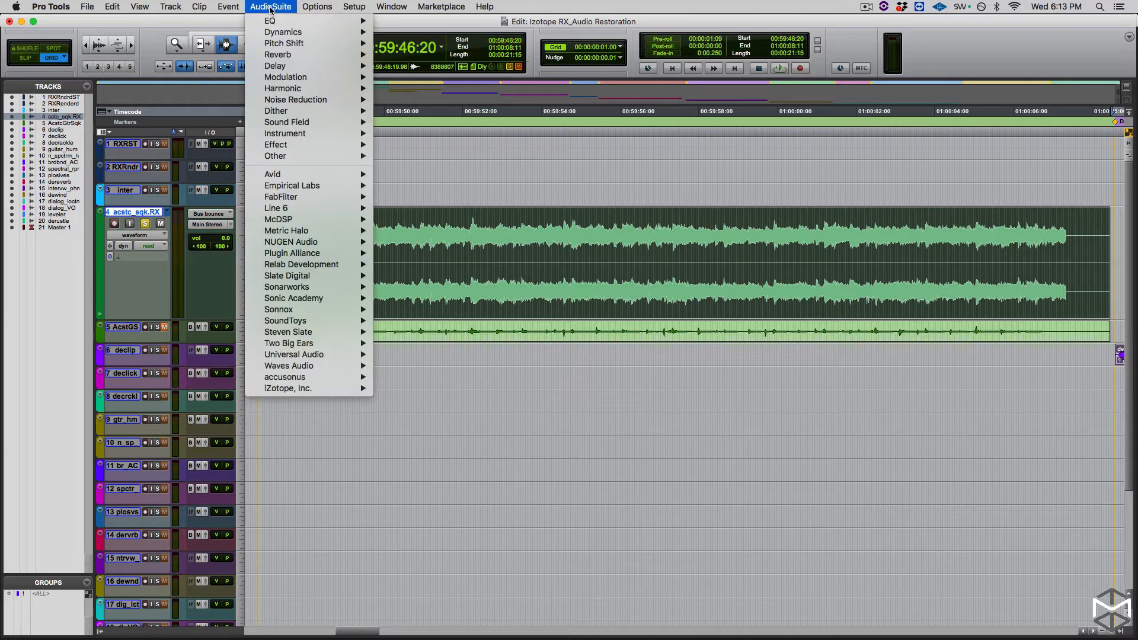
{"action": "mouse_move", "coordinate": [304, 391]}
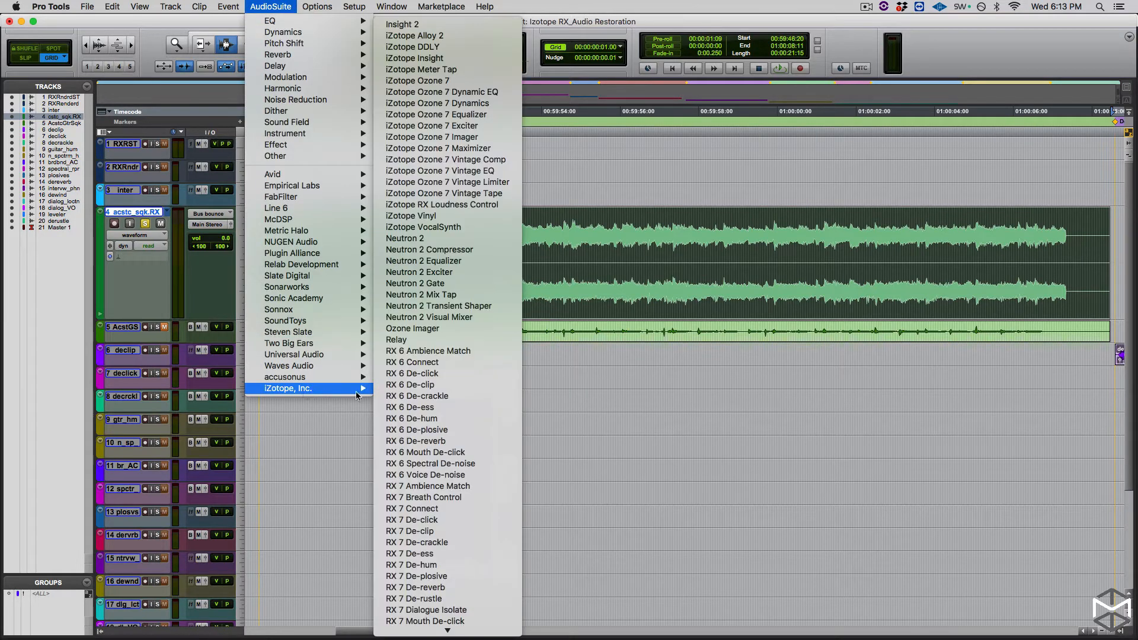
{"action": "left_click", "coordinate": [482, 509]}
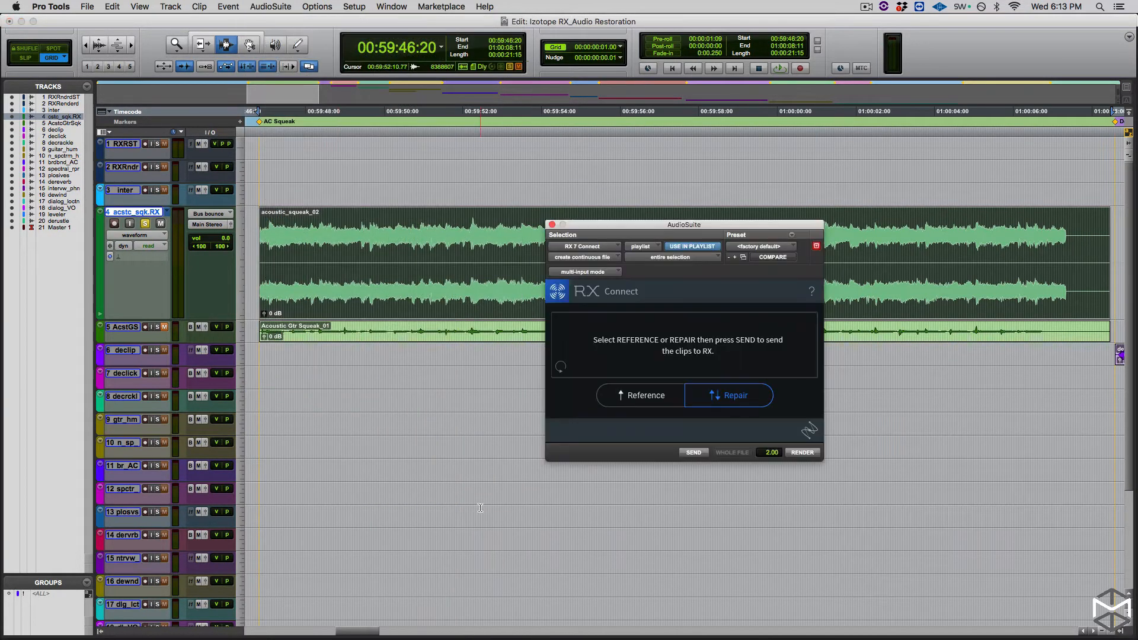
{"action": "left_click_drag", "start_coordinate": [703, 226], "coordinate": [629, 221]}
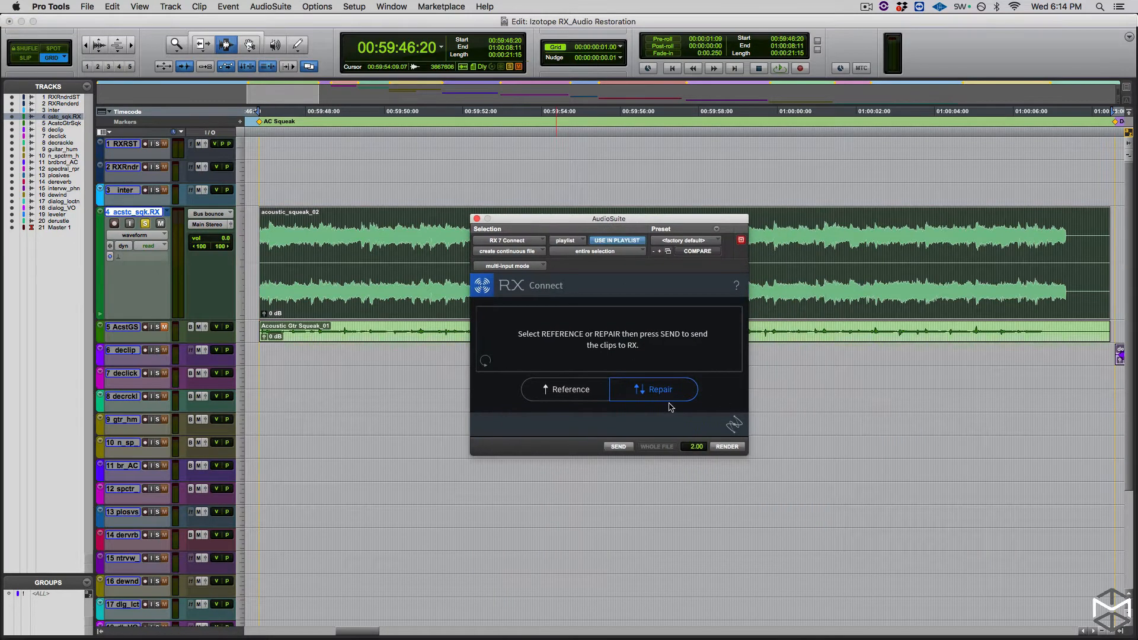
{"action": "left_click", "coordinate": [617, 447]}
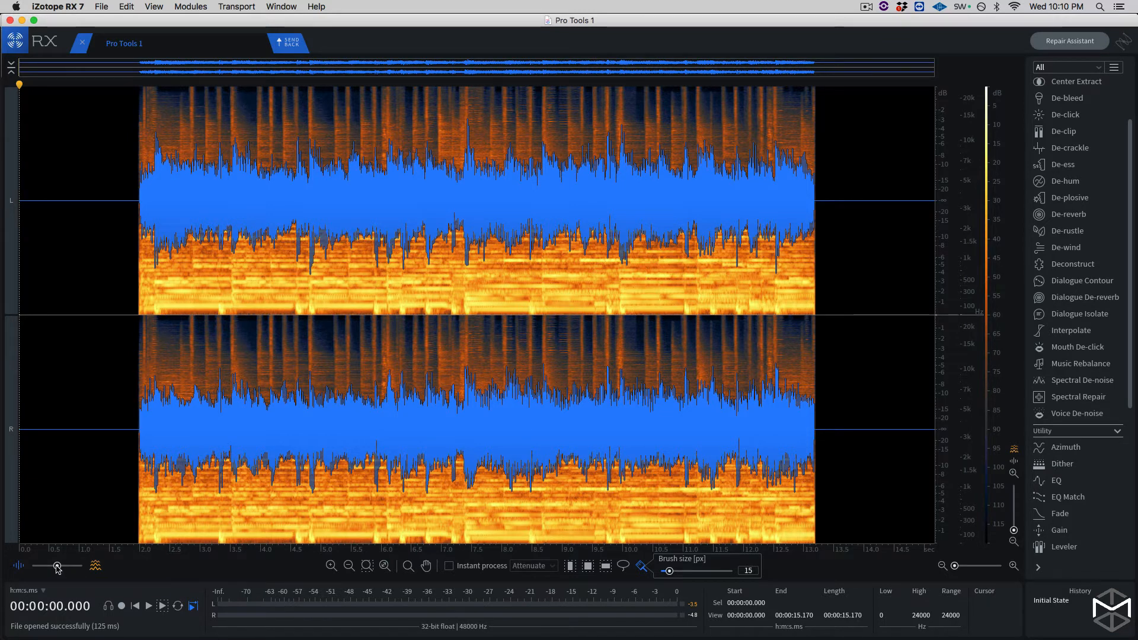
- Fade the waveform overlay in favour of the spectrogram and play the recording up to about 9.2 seconds
{"action": "left_click_drag", "start_coordinate": [57, 566], "coordinate": [70, 570]}
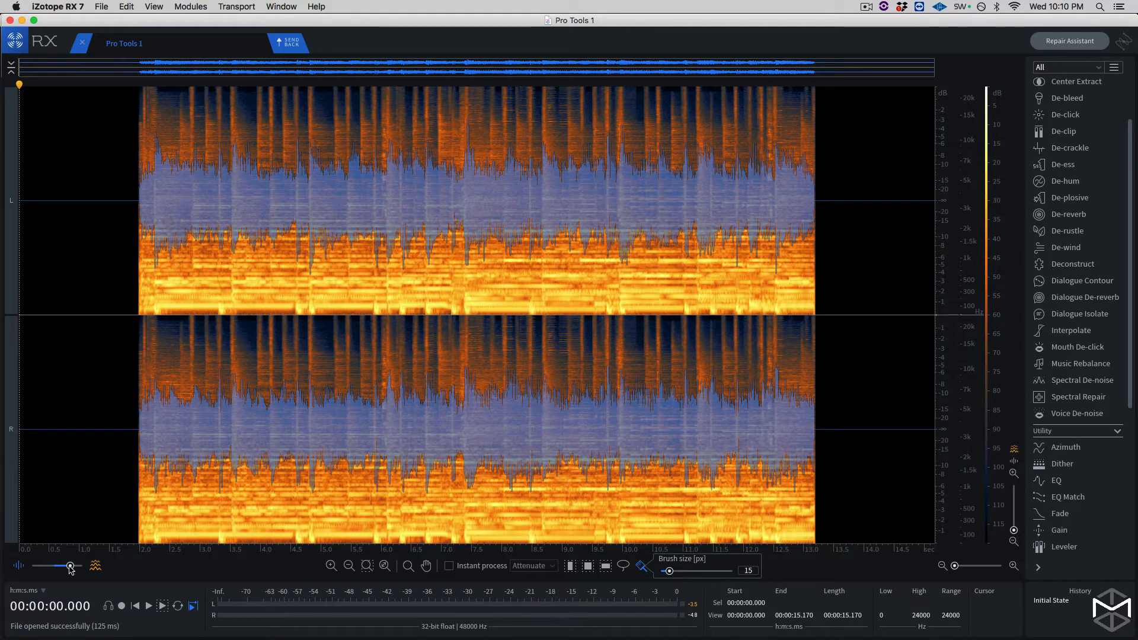
{"action": "key", "text": "super+equal"}
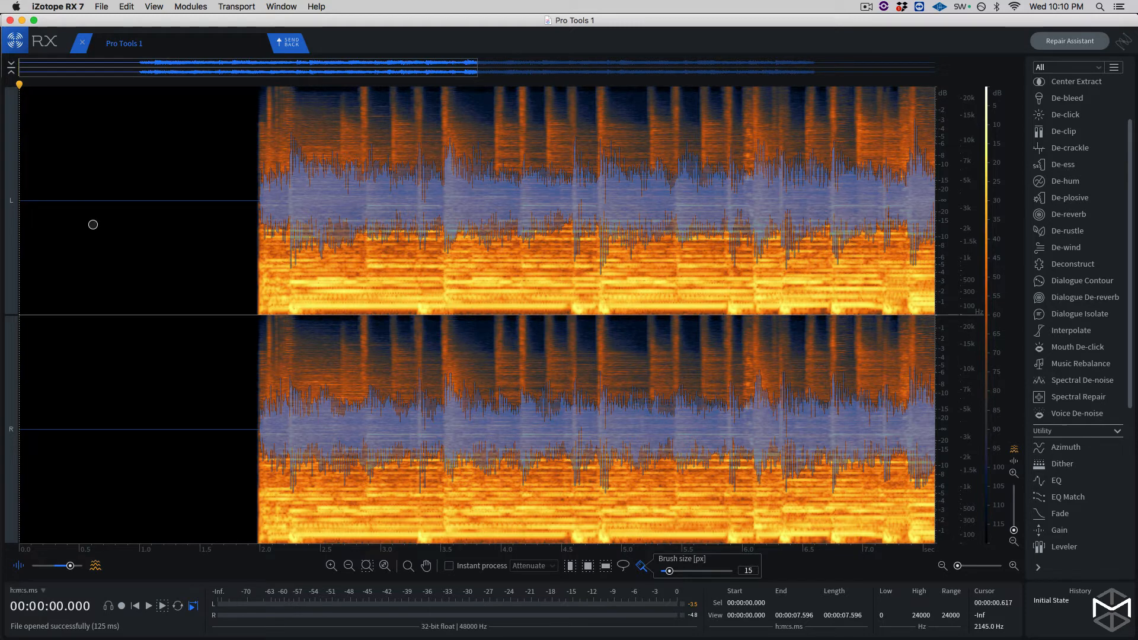
{"action": "key", "text": "space"}
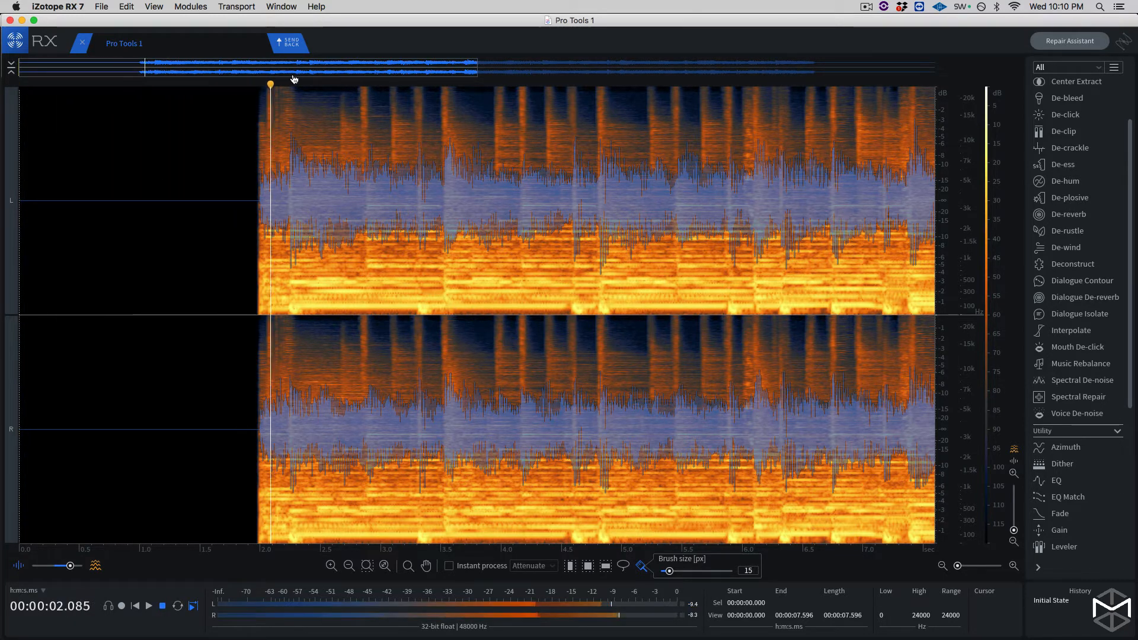
{"action": "left_click_drag", "start_coordinate": [298, 75], "coordinate": [344, 80]}
{"action": "left_click_drag", "start_coordinate": [385, 76], "coordinate": [458, 75]}
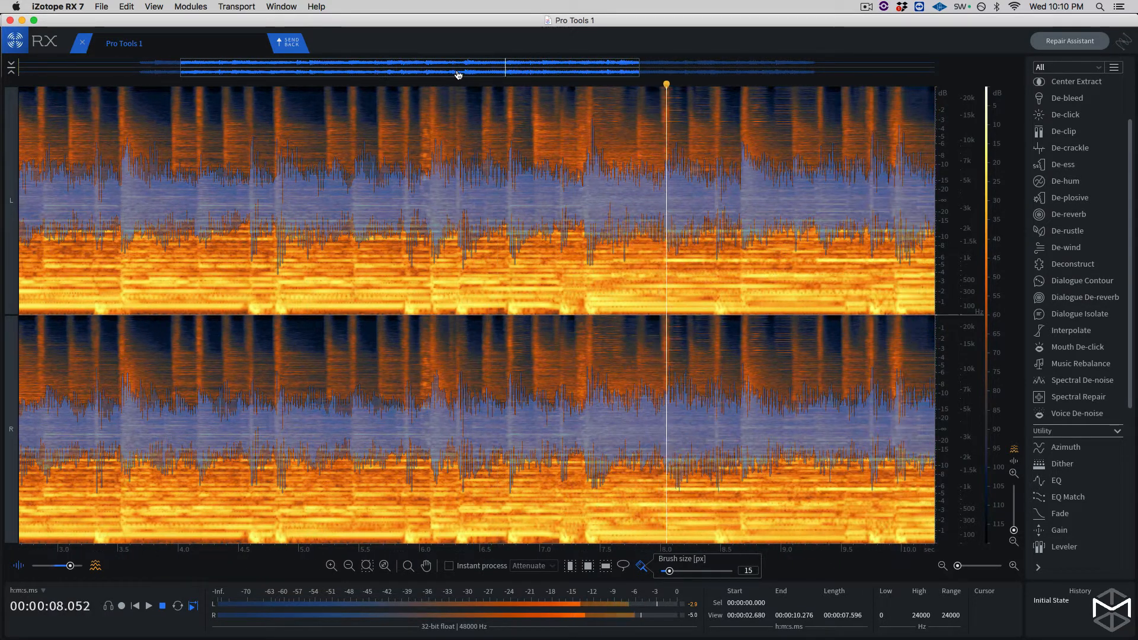
{"action": "key", "text": "space"}
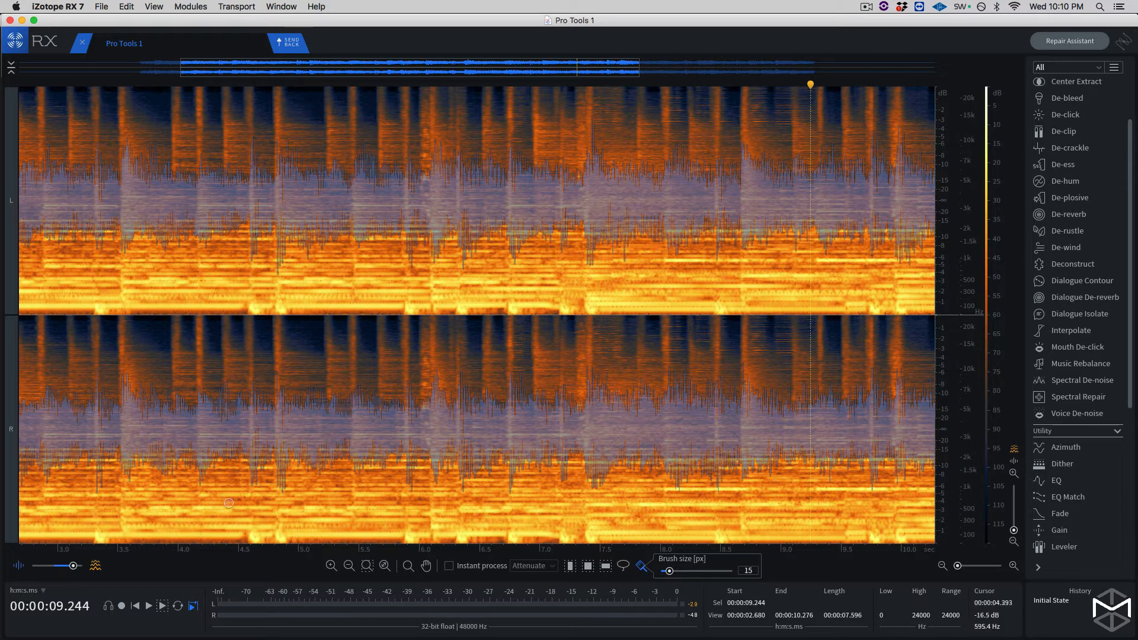
- Activate time selection and play the recording from about 5.1 to 6.5 seconds to locate the squeak
{"action": "key", "text": "r"}
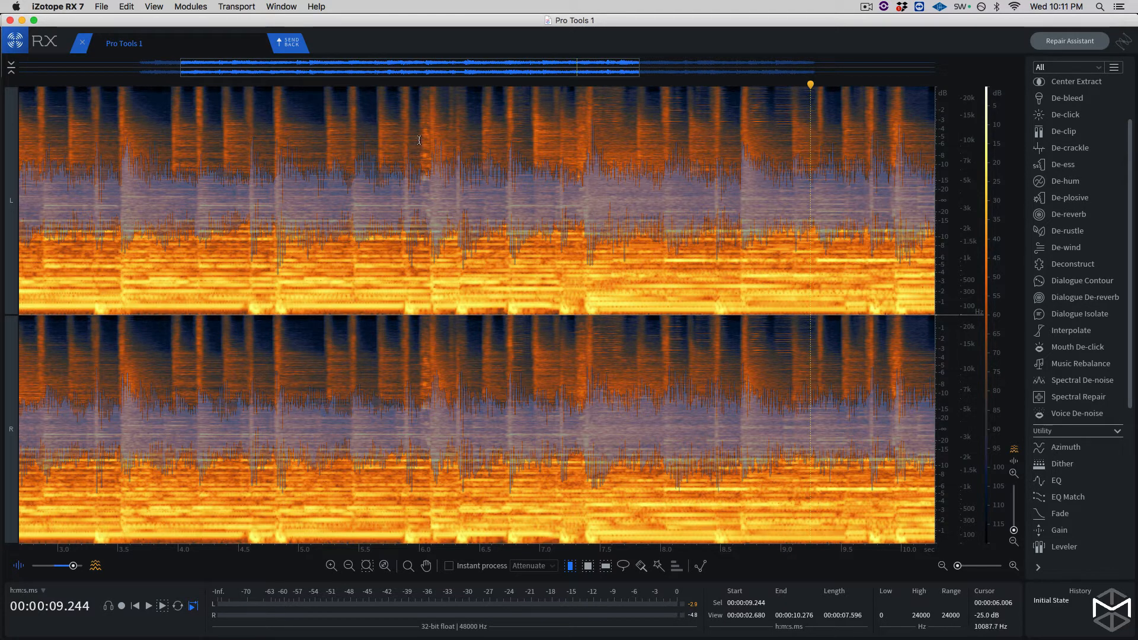
{"action": "left_click", "coordinate": [314, 83]}
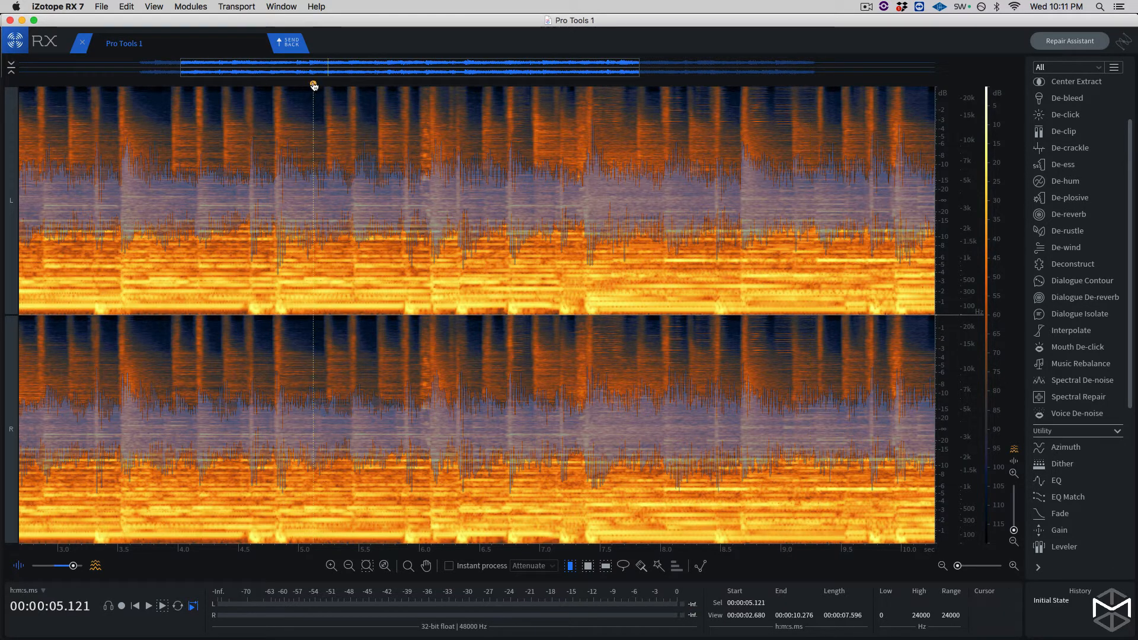
{"action": "key", "text": "space"}
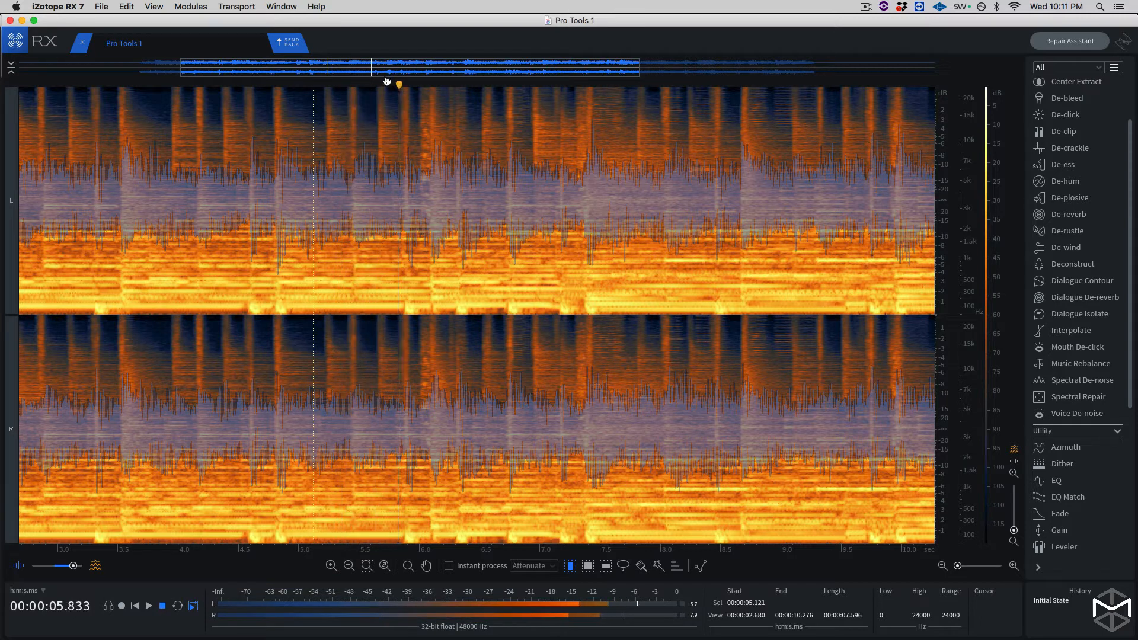
{"action": "key", "text": "space"}
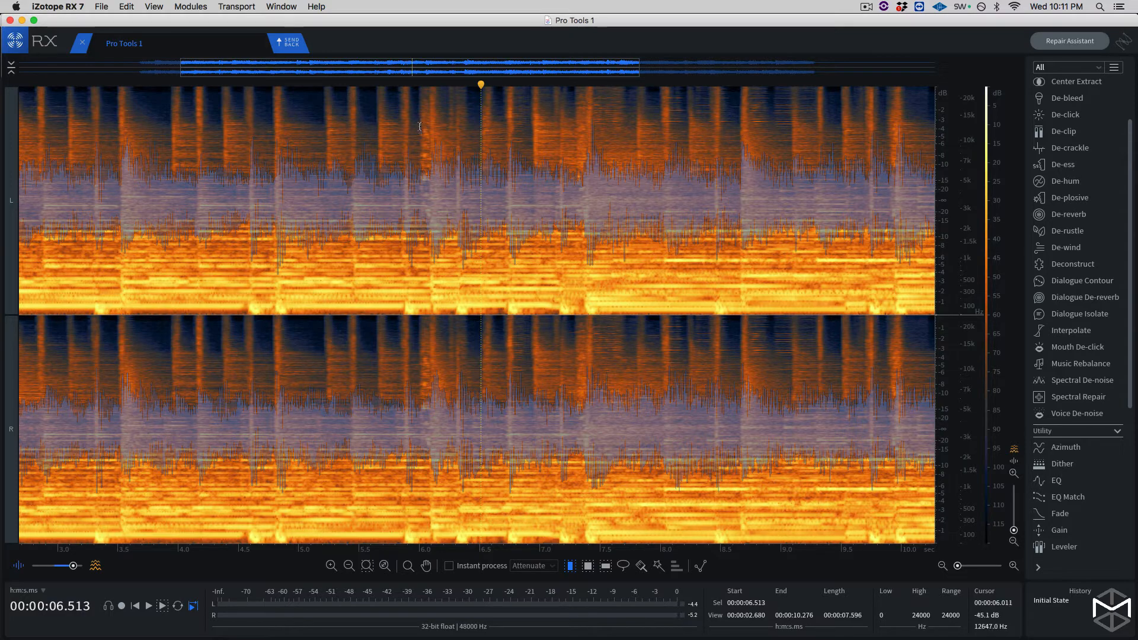
- Select the squeak across both channels as a time range from about 6.009 to 6.090 seconds
{"action": "key", "text": "super+equal"}
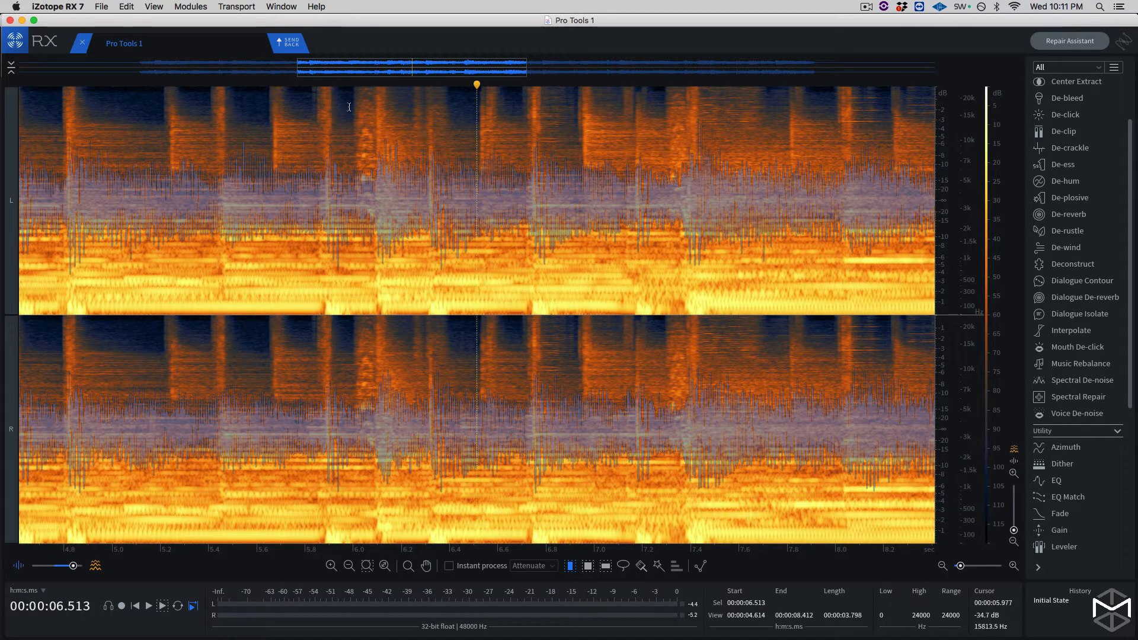
{"action": "left_click", "coordinate": [355, 84]}
{"action": "key", "text": "super+equal"}
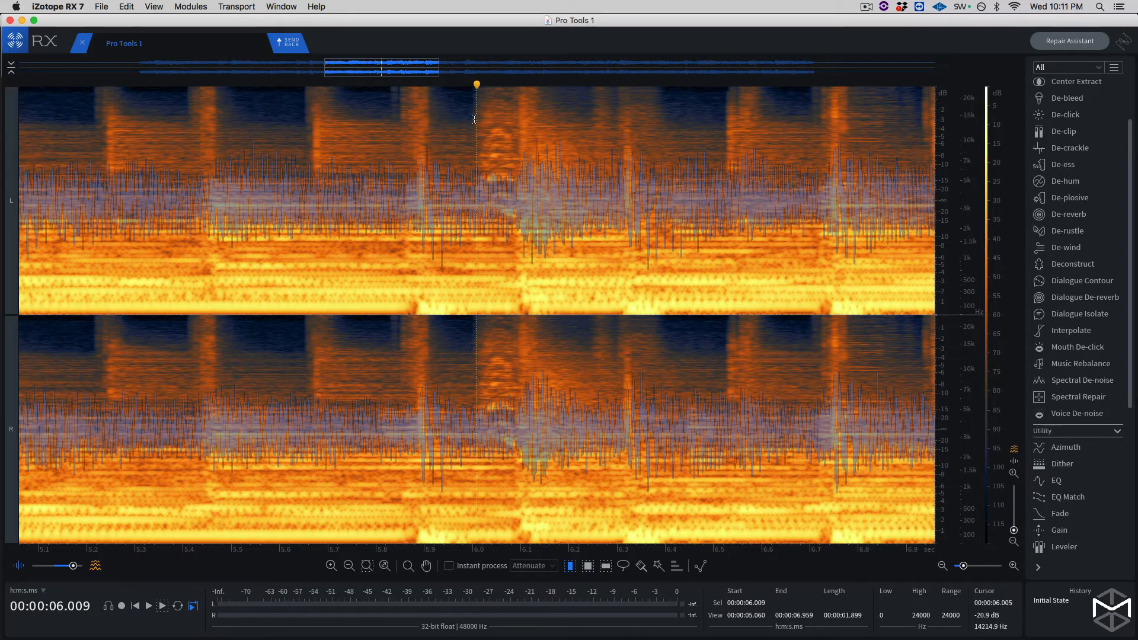
{"action": "left_click_drag", "start_coordinate": [475, 119], "coordinate": [515, 289]}
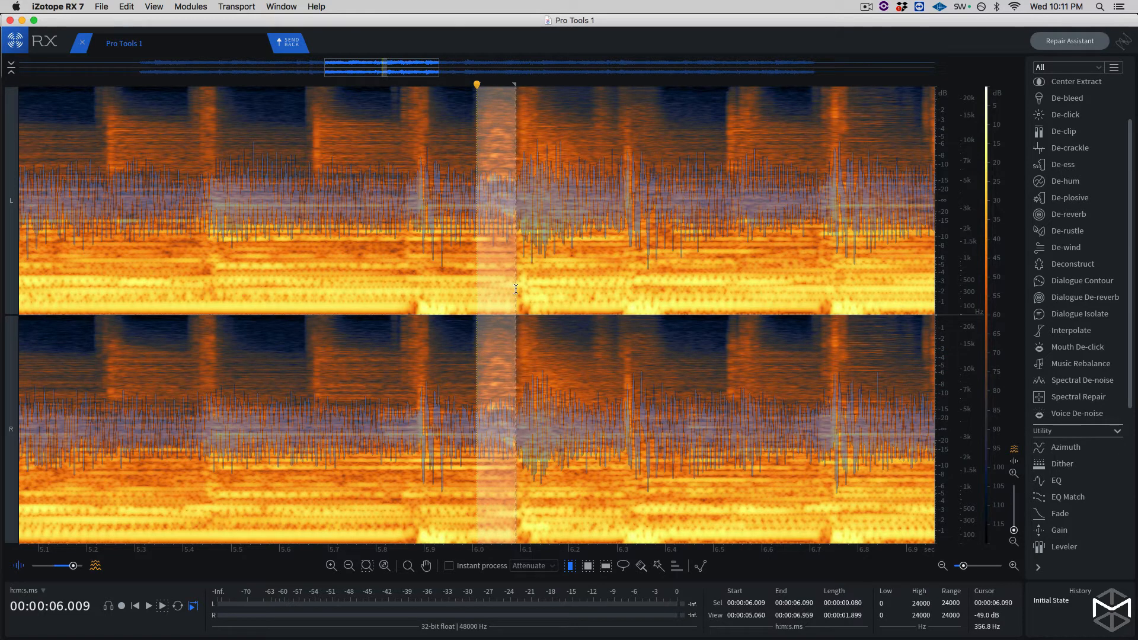
{"action": "scroll", "coordinate": [516, 287], "scroll_direction": "up", "scroll_amount": 3}
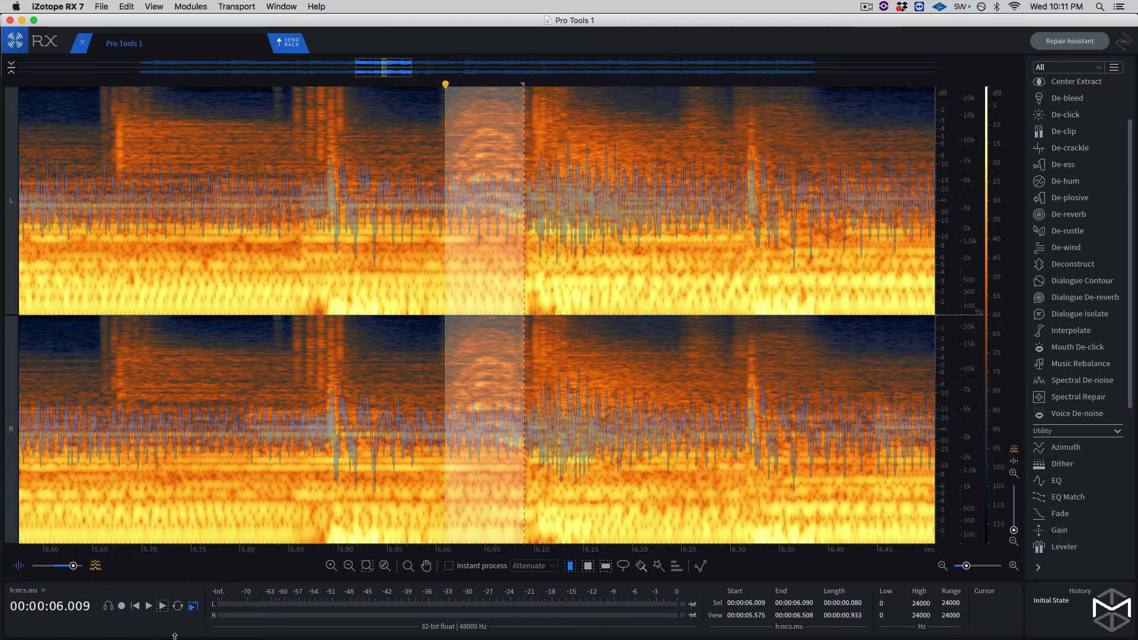
- Play the selected squeak and tighten the selection's start to about 6.028 seconds
{"action": "left_click", "coordinate": [162, 605]}
{"action": "left_click_drag", "start_coordinate": [448, 89], "coordinate": [454, 89]}
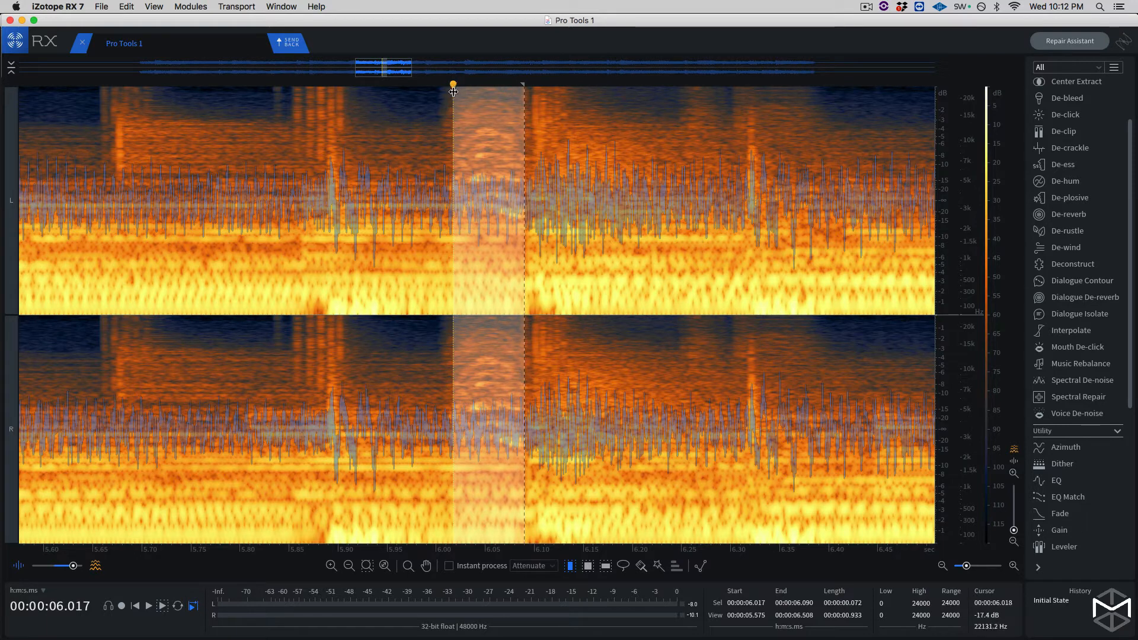
{"action": "mouse_move", "coordinate": [453, 91]}
{"action": "left_mouse_down"}
{"action": "mouse_move", "coordinate": [480, 87]}
{"action": "mouse_move", "coordinate": [465, 88]}
{"action": "left_mouse_up"}
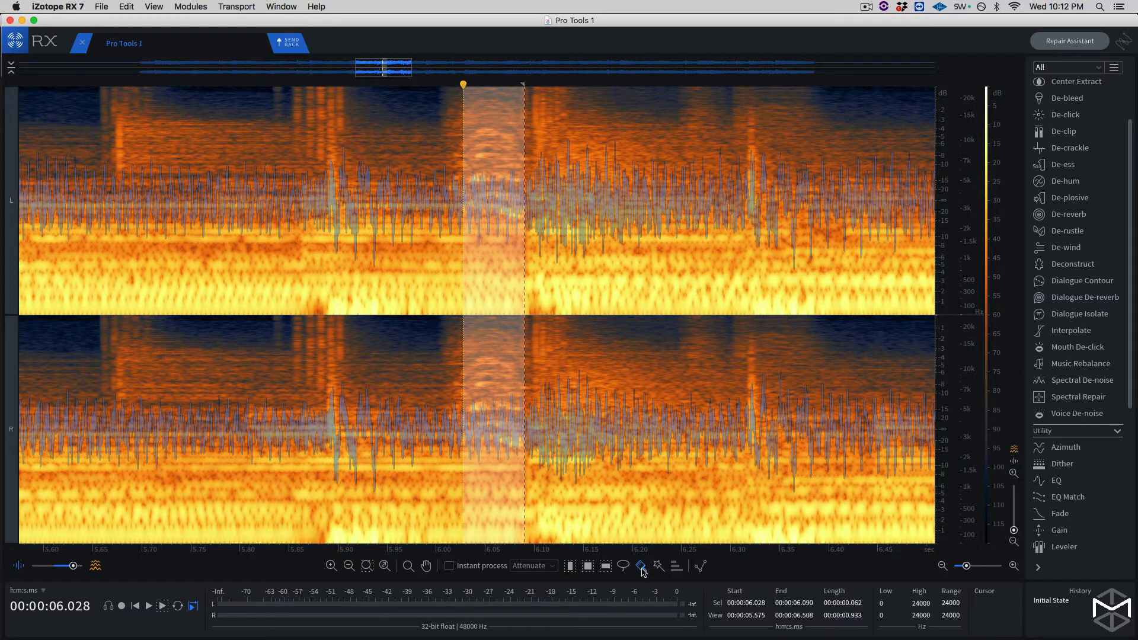
- Set the selection brush size to 12 px and add small brush strokes just beyond both ends of the squeak selection
{"action": "mouse_move", "coordinate": [642, 567]}
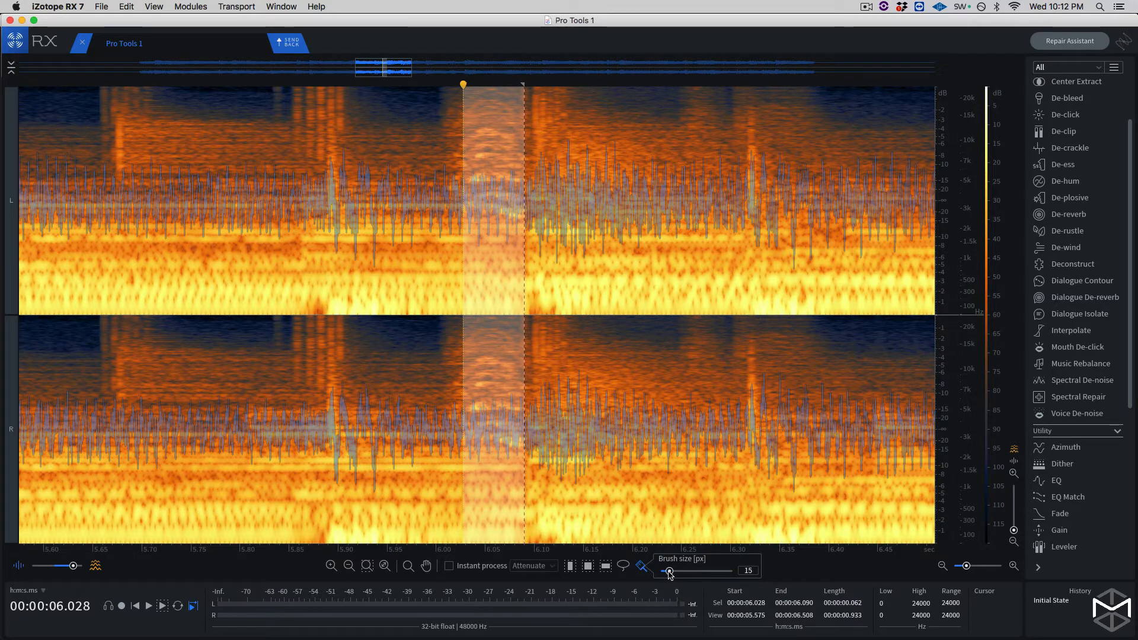
{"action": "mouse_move", "coordinate": [667, 570]}
{"action": "left_mouse_down"}
{"action": "mouse_move", "coordinate": [683, 570]}
{"action": "mouse_move", "coordinate": [666, 575]}
{"action": "left_mouse_up"}
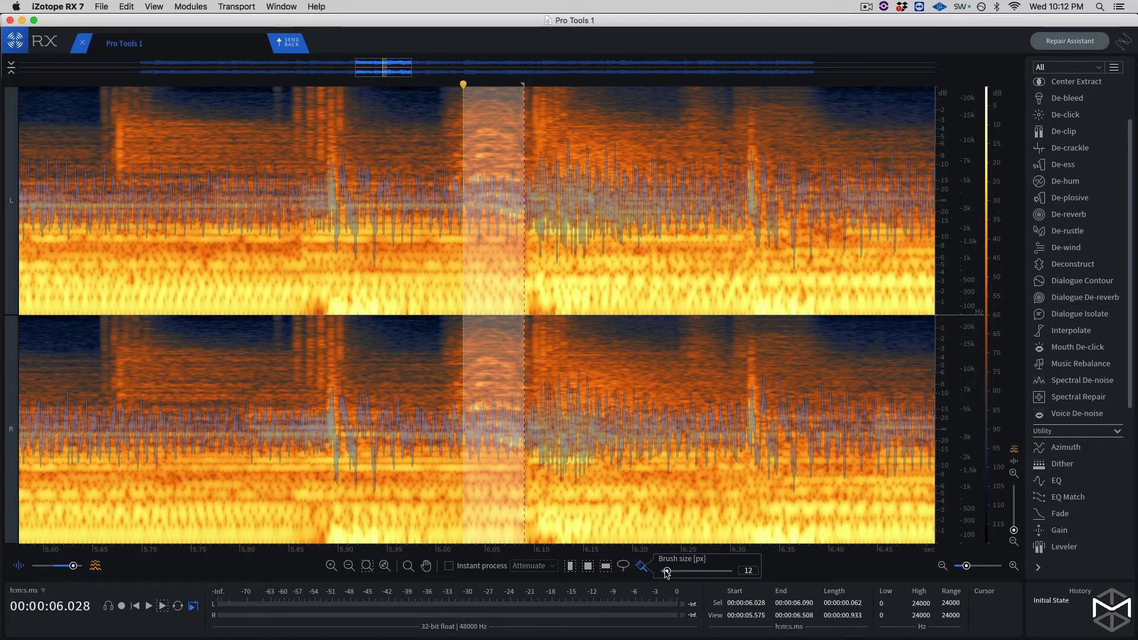
{"action": "key", "text": "super+="}
{"action": "key", "text": "super+="}
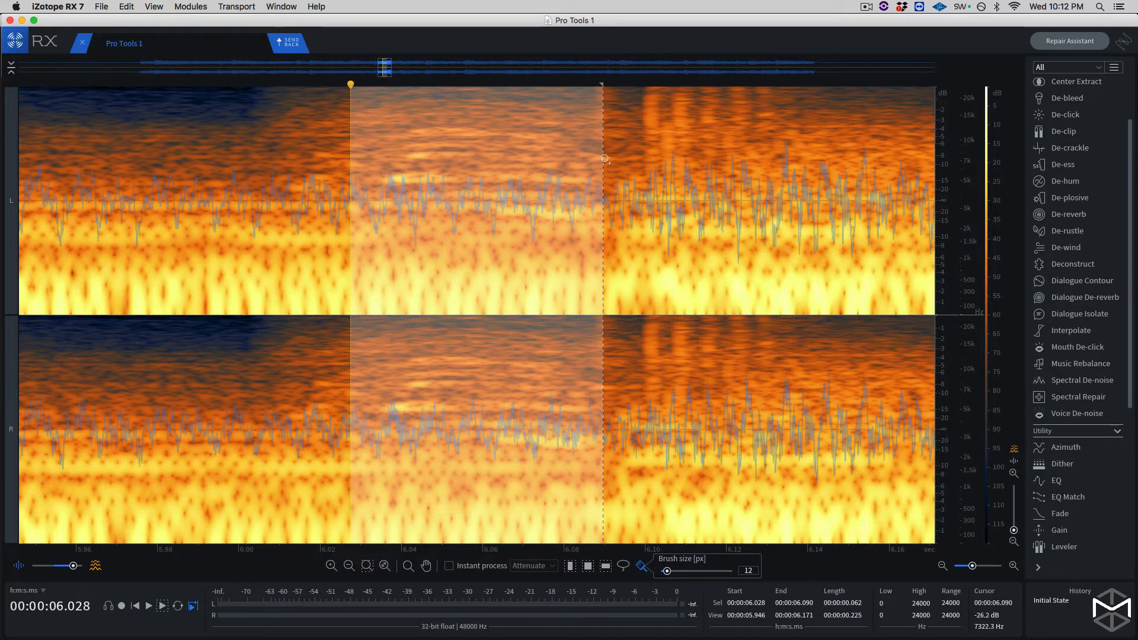
{"action": "mouse_move", "coordinate": [604, 158]}
{"action": "left_mouse_down"}
{"action": "mouse_move", "coordinate": [618, 160]}
{"action": "mouse_move", "coordinate": [610, 188]}
{"action": "left_mouse_up"}
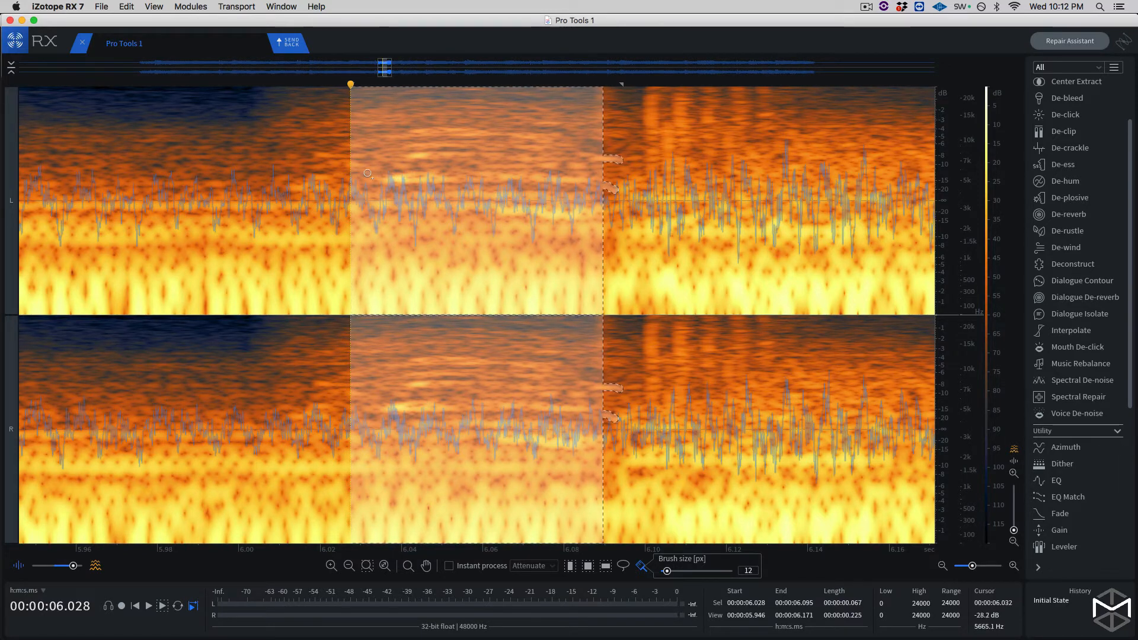
{"action": "left_click_drag", "start_coordinate": [345, 185], "coordinate": [342, 186]}
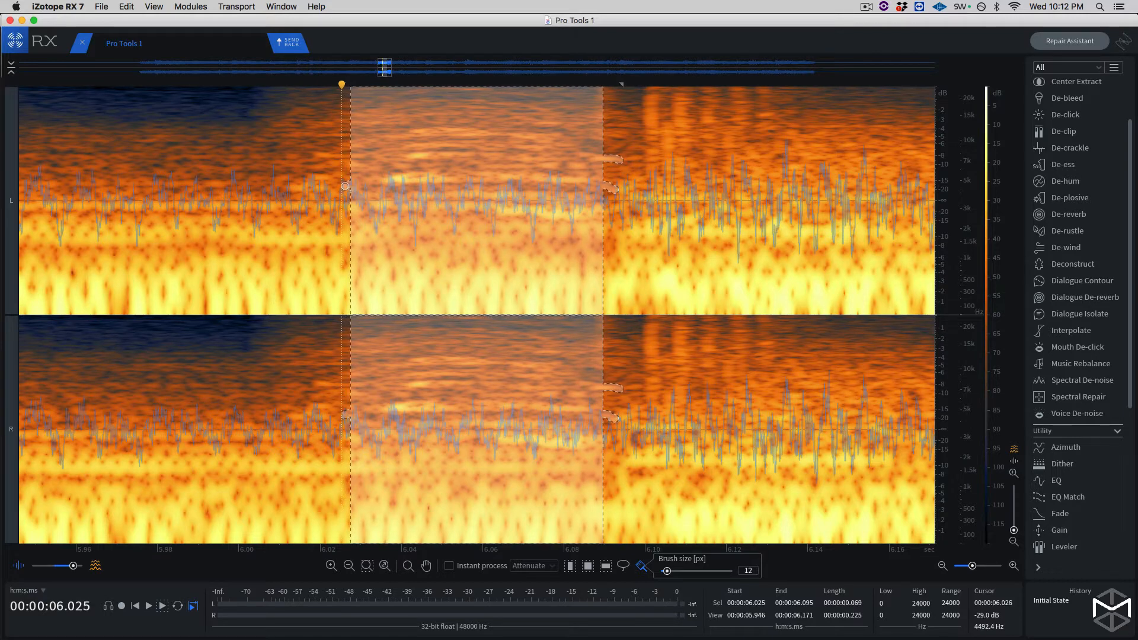
- Add a small brush stroke just before the squeak selection's start and open Spectral Repair beside the selection
{"action": "left_click_drag", "start_coordinate": [348, 147], "coordinate": [337, 149]}
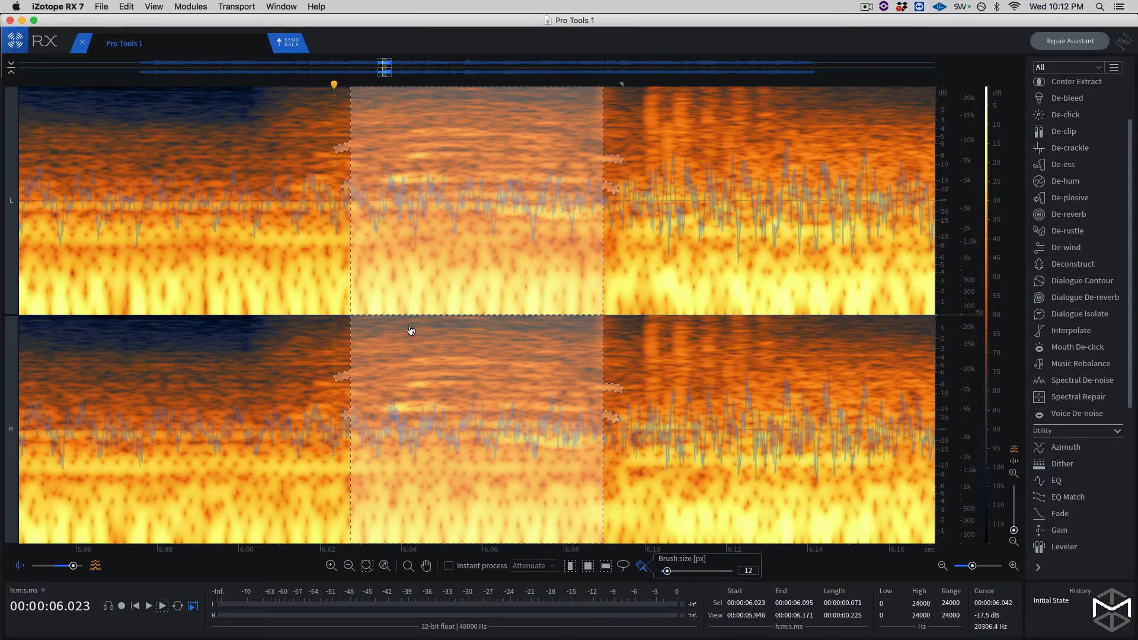
{"action": "key", "text": "super+minus"}
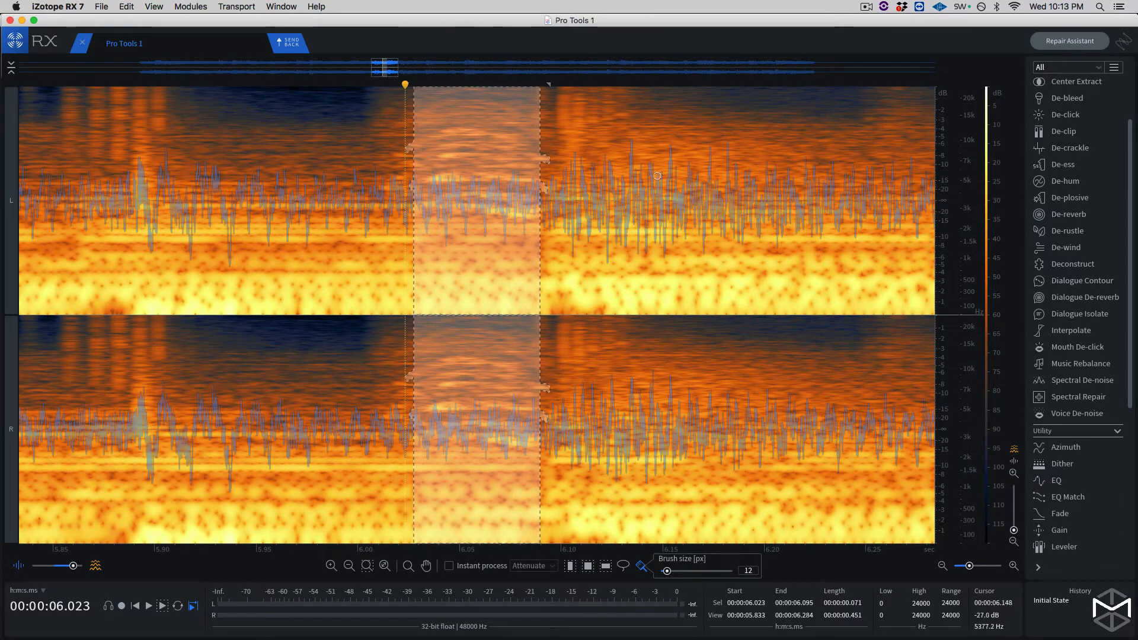
{"action": "left_click", "coordinate": [1083, 398]}
{"action": "left_click_drag", "start_coordinate": [903, 165], "coordinate": [829, 161]}
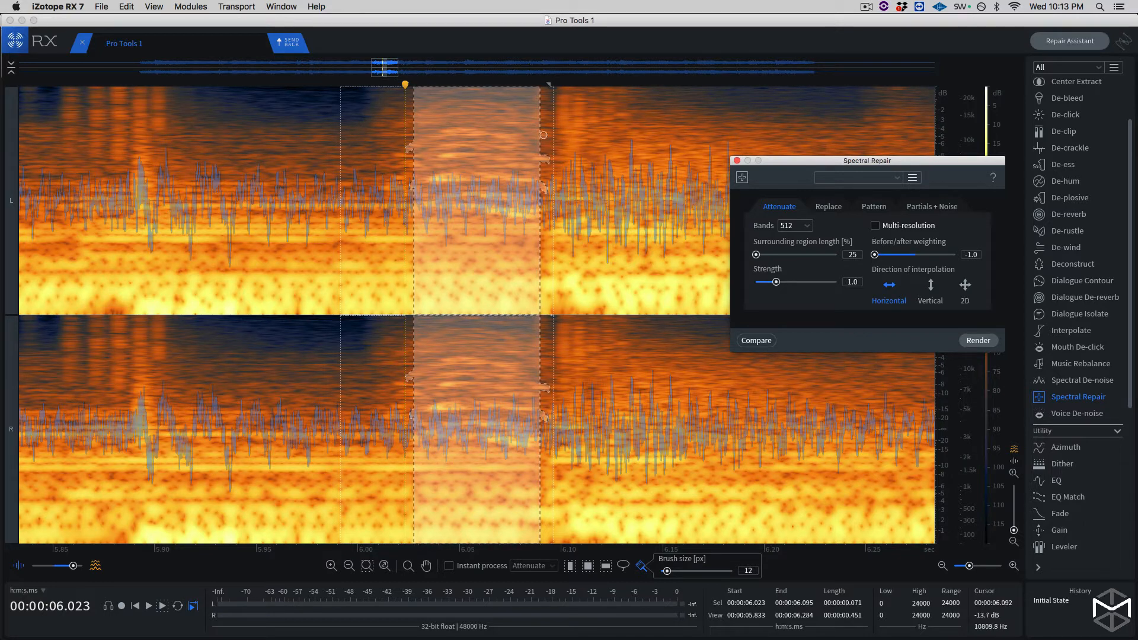
- Render Spectral Repair in Attenuate mode on the selection with horizontal interpolation and before/after weighting at -1.0
{"action": "left_click", "coordinate": [930, 286]}
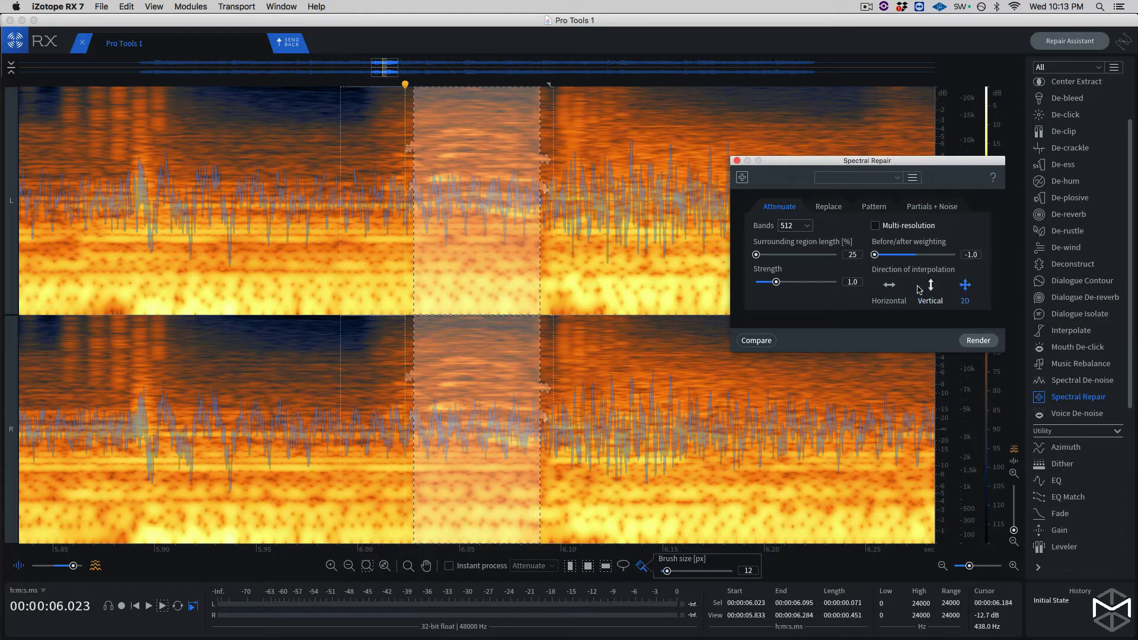
{"action": "left_click", "coordinate": [890, 286]}
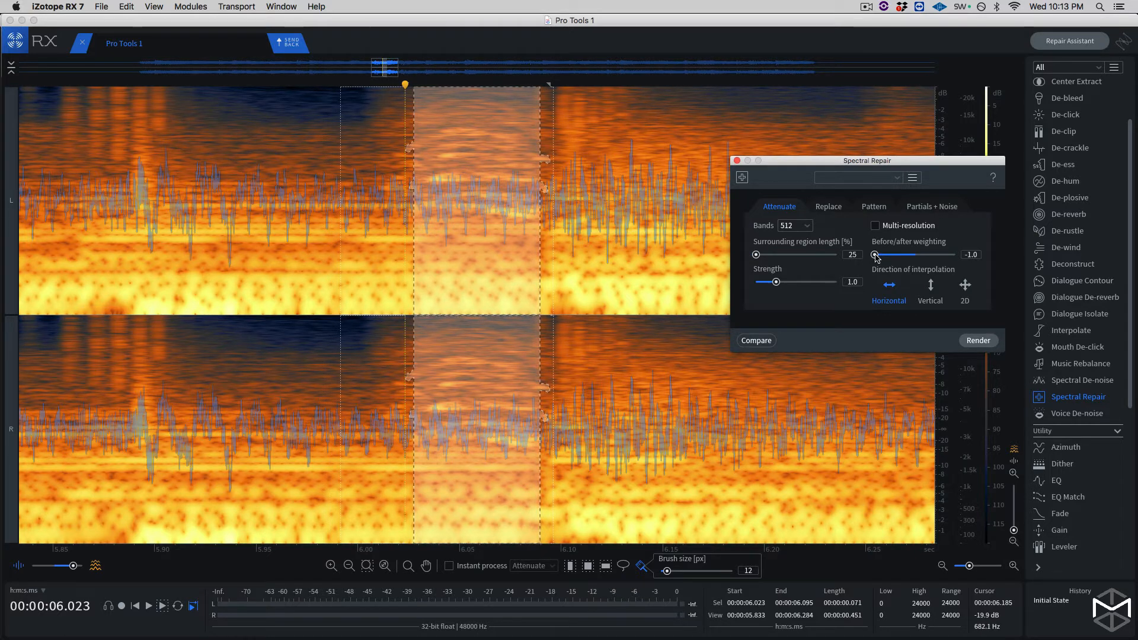
{"action": "left_click_drag", "start_coordinate": [884, 255], "coordinate": [878, 255]}
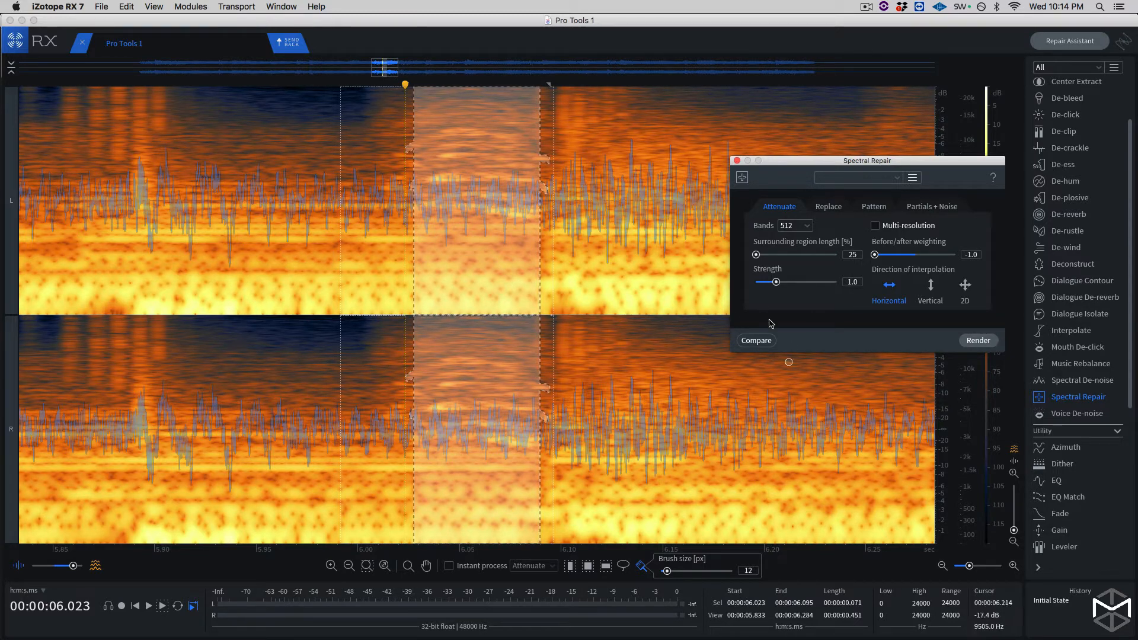
{"action": "key", "text": "super+minus"}
{"action": "key", "text": "super+minus"}
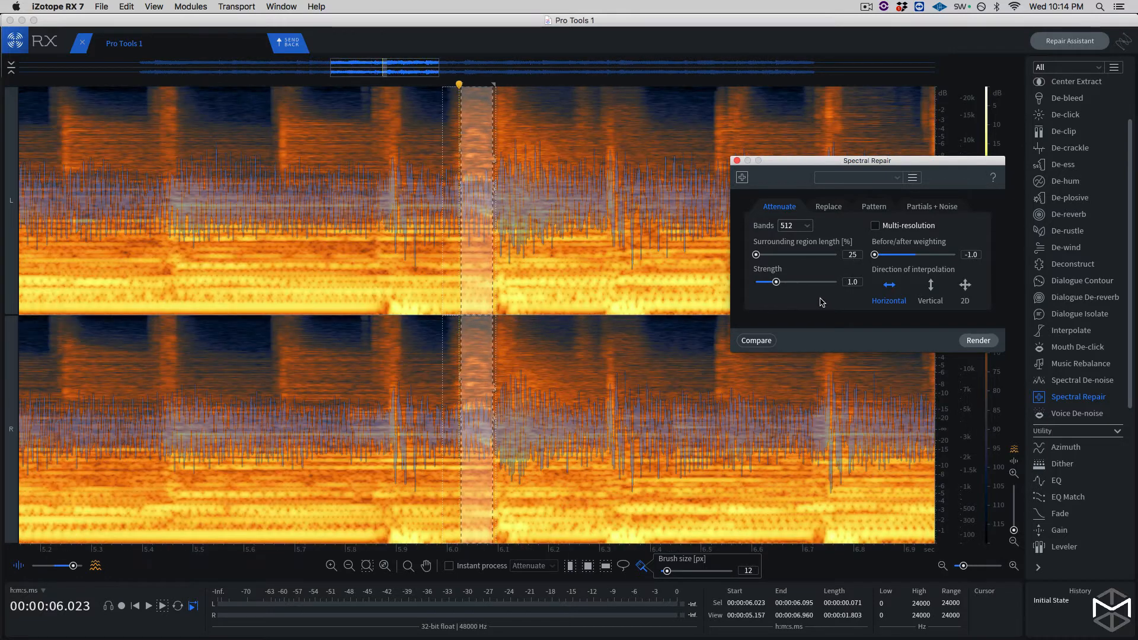
{"action": "left_click", "coordinate": [979, 342]}
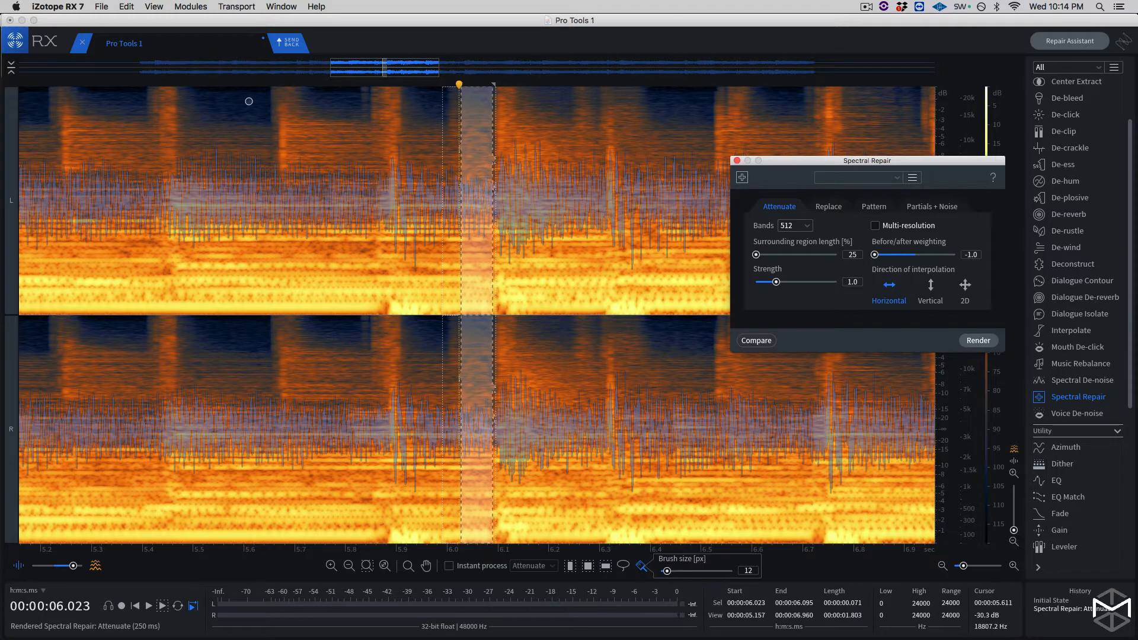
- Activate time selection, play the repaired passage from about 5.2 to 6.2 seconds, and move the Spectral Repair window clear of the upper spectrogram
{"action": "key", "text": "t"}
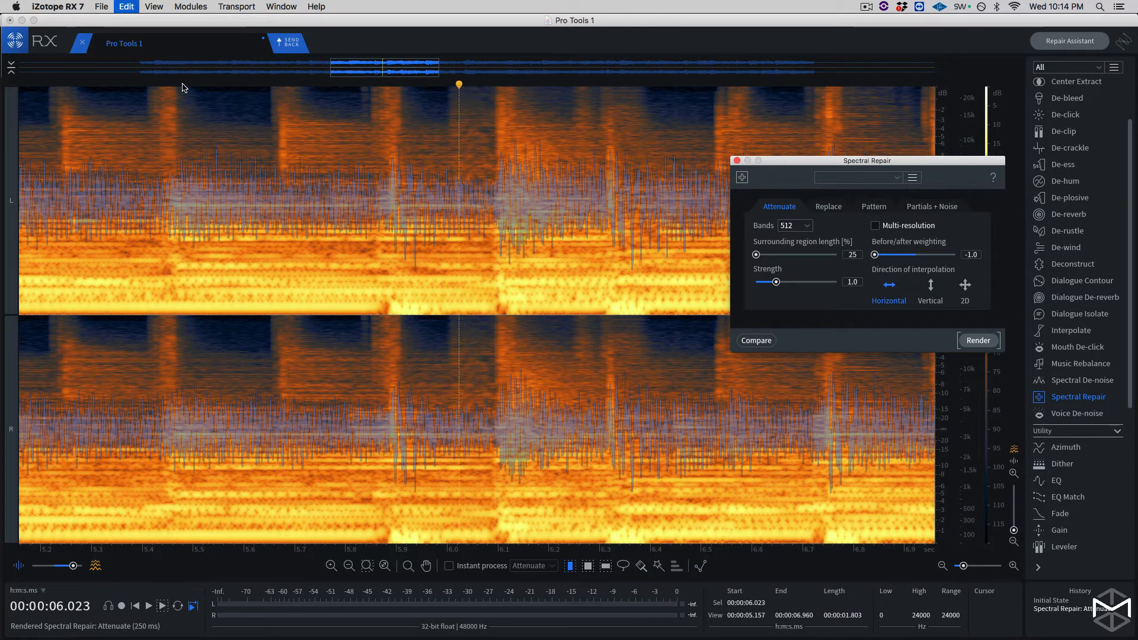
{"action": "left_click", "coordinate": [183, 87]}
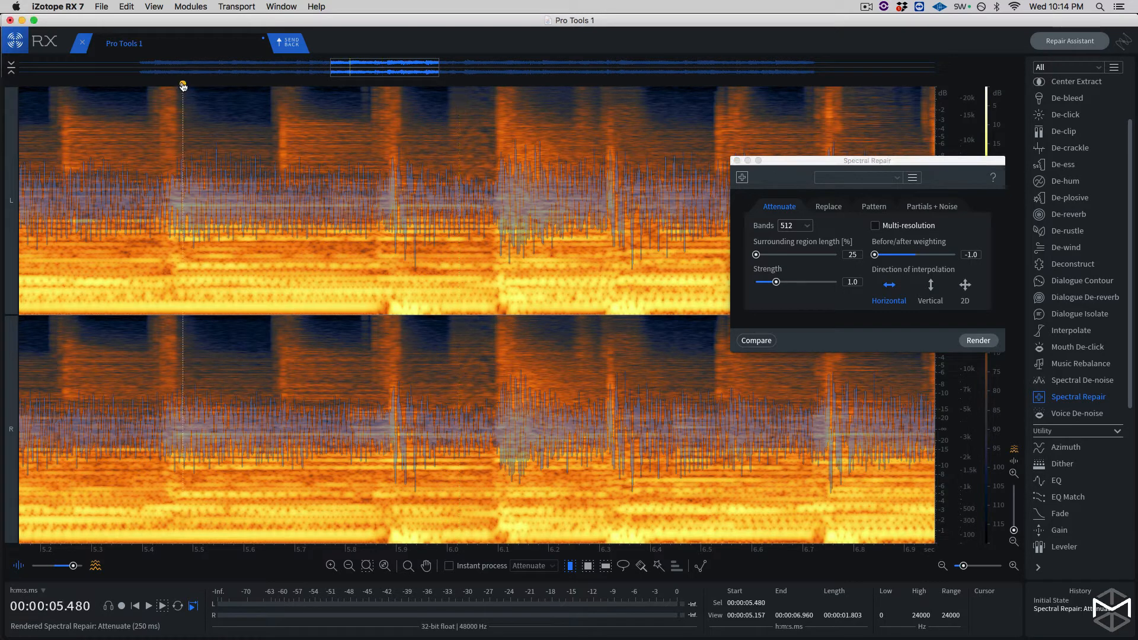
{"action": "key", "text": "space"}
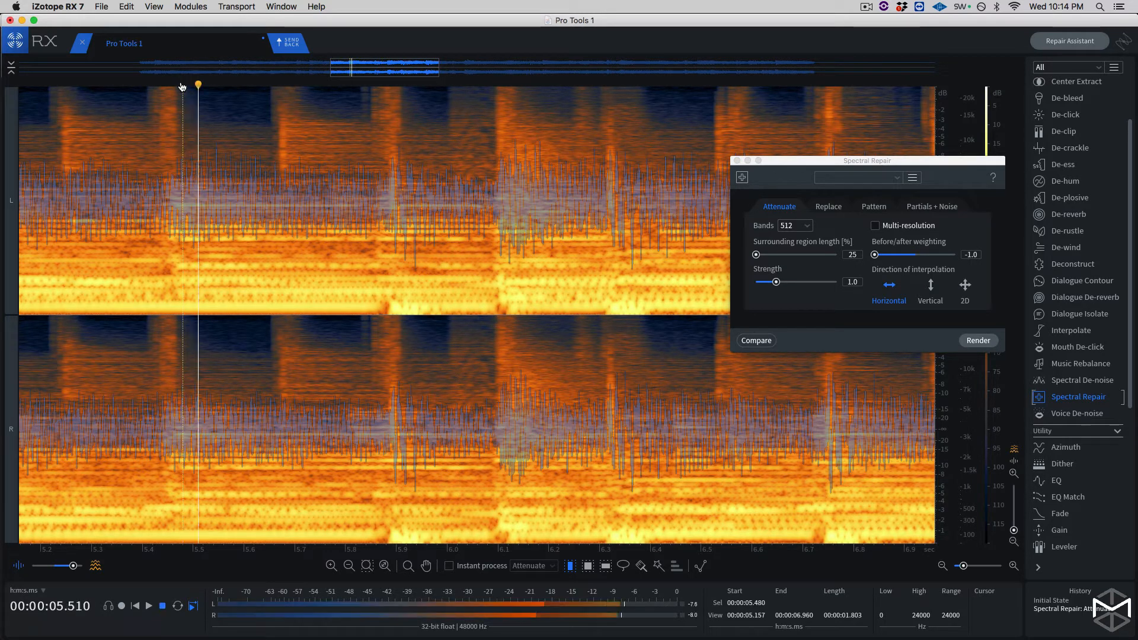
{"action": "left_click", "coordinate": [59, 86]}
{"action": "key", "text": "space"}
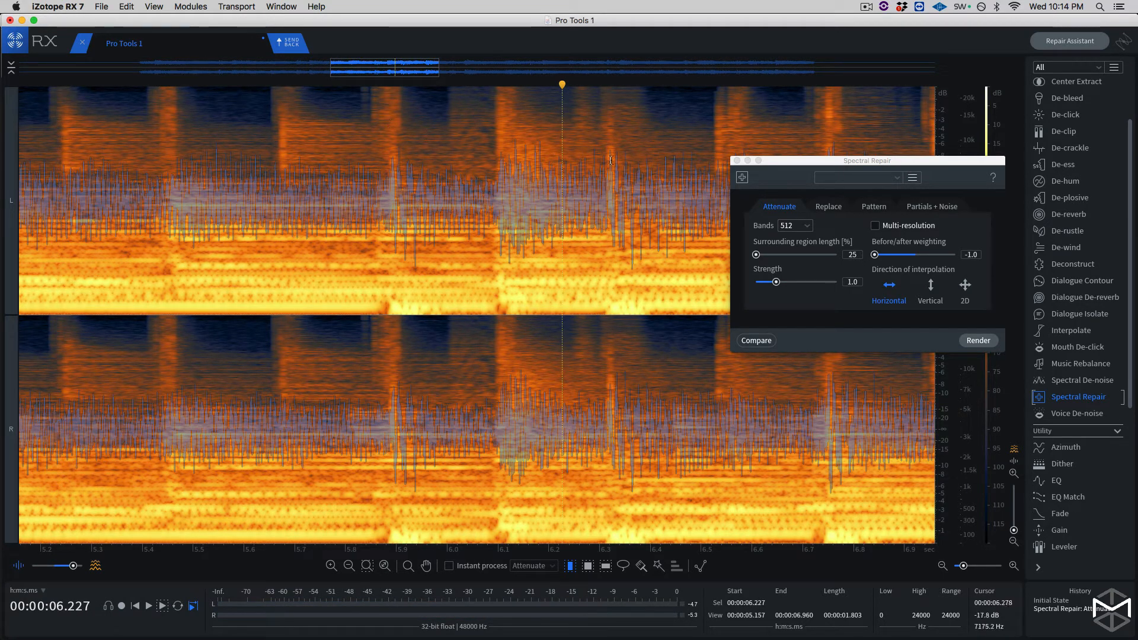
{"action": "left_click_drag", "start_coordinate": [865, 162], "coordinate": [911, 304]}
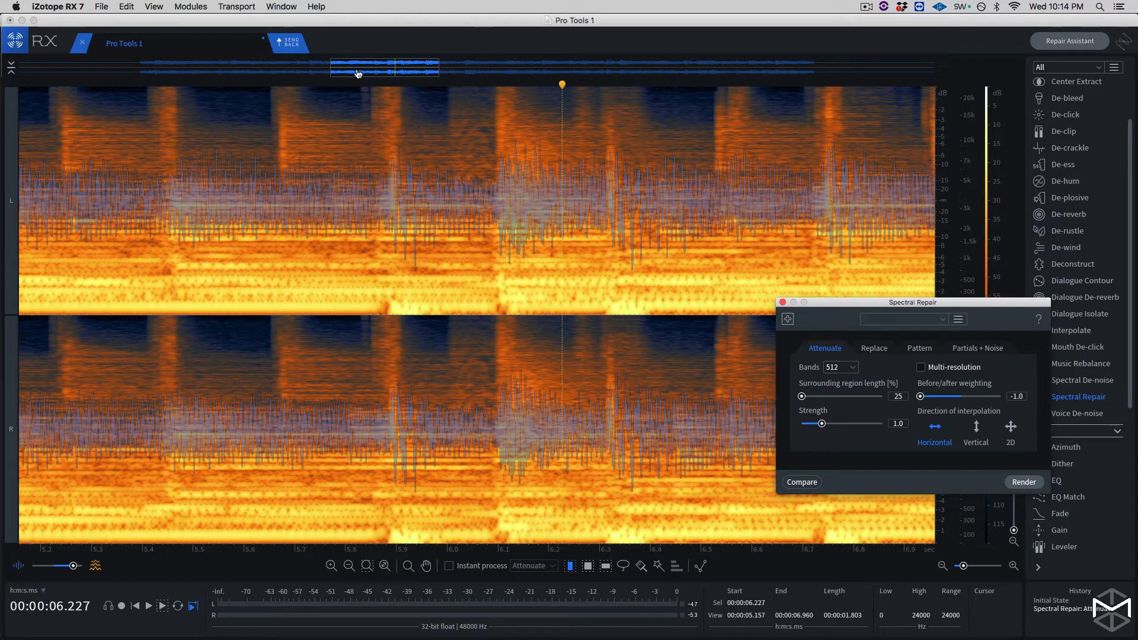
- Play on from about 6.2 seconds and replay from about 7.05 seconds to locate the next squeak
{"action": "key", "text": "space"}
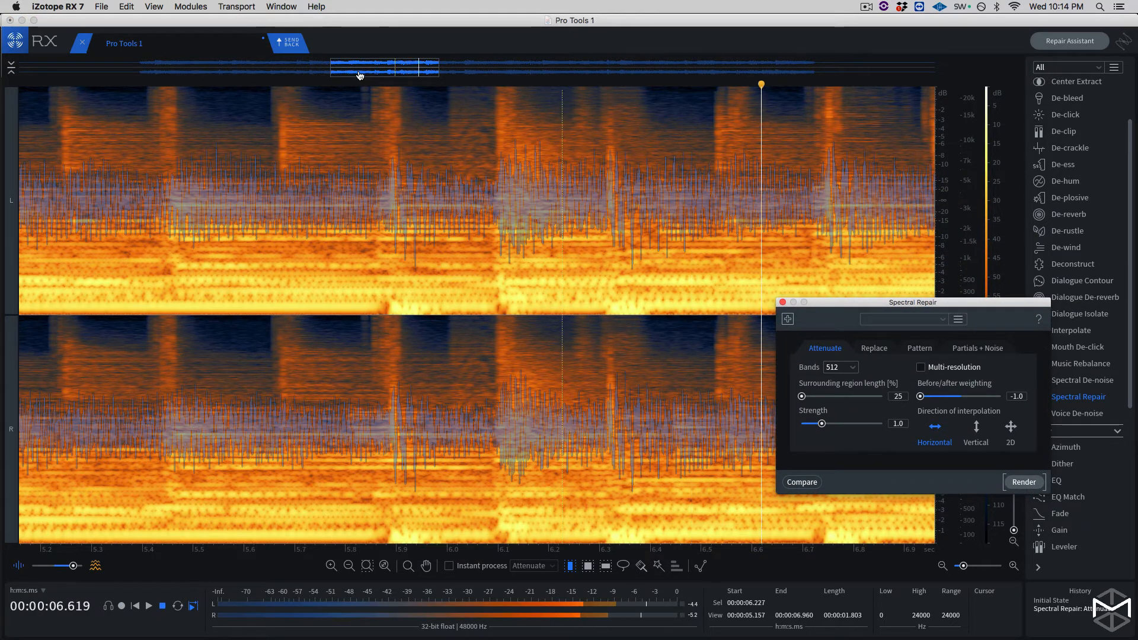
{"action": "key", "text": "space"}
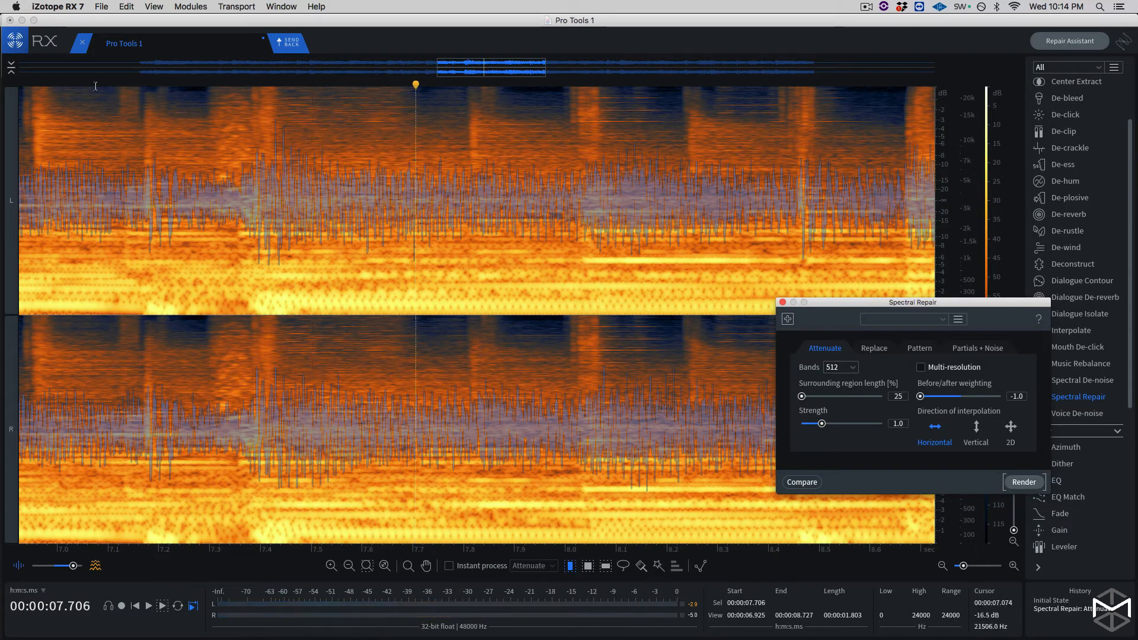
{"action": "left_click", "coordinate": [80, 85]}
{"action": "key", "text": "space"}
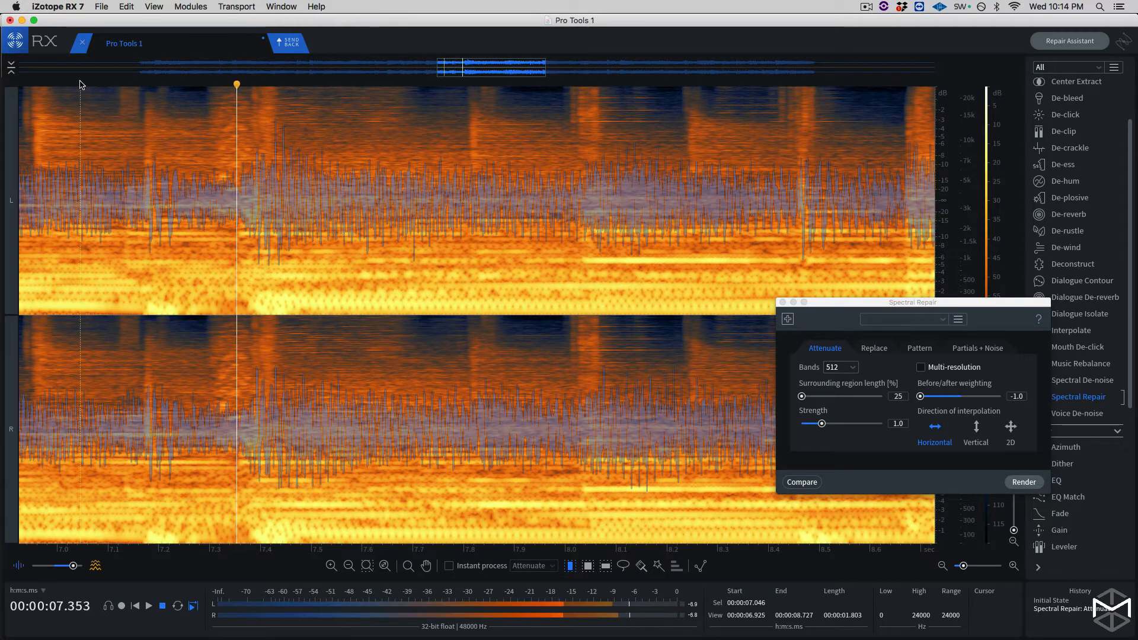
{"action": "key", "text": "space"}
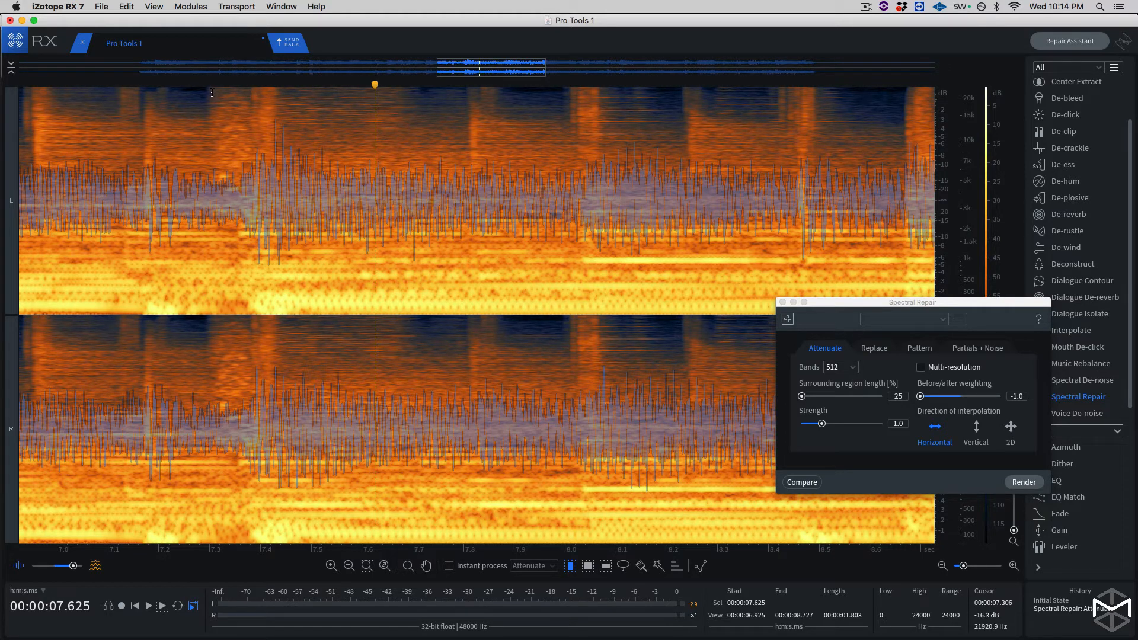
- Select the next squeak across both channels as a time range from about 7.300 to 7.365 seconds
{"action": "left_click_drag", "start_coordinate": [210, 92], "coordinate": [248, 94]}
{"action": "key", "text": "super+equal"}
{"action": "key", "text": "super+equal"}
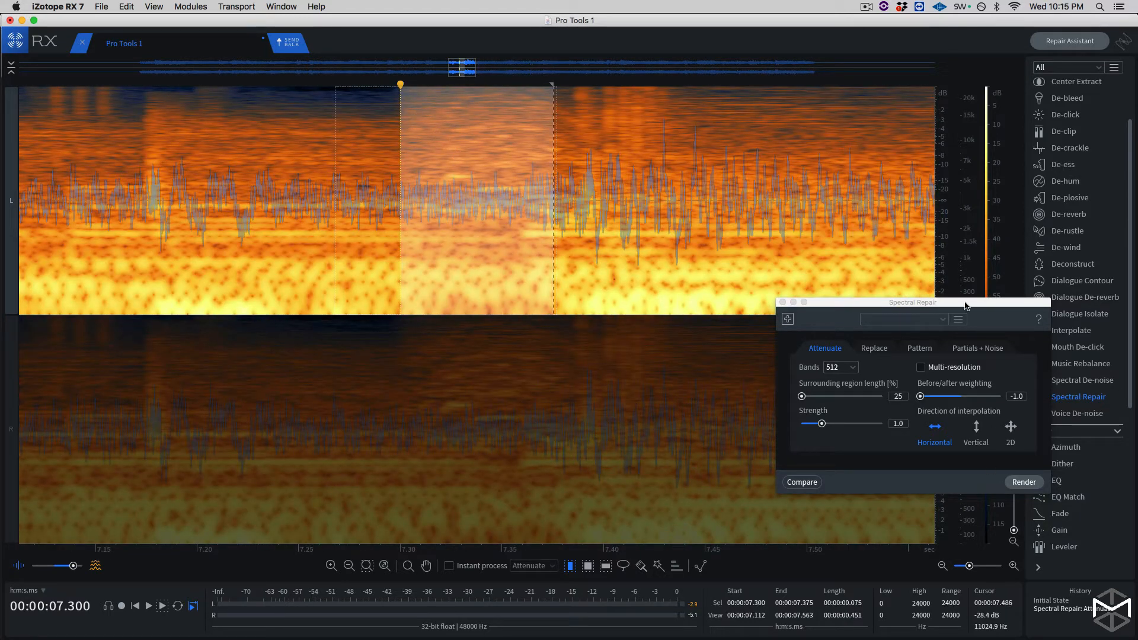
{"action": "left_click_drag", "start_coordinate": [964, 306], "coordinate": [898, 119]}
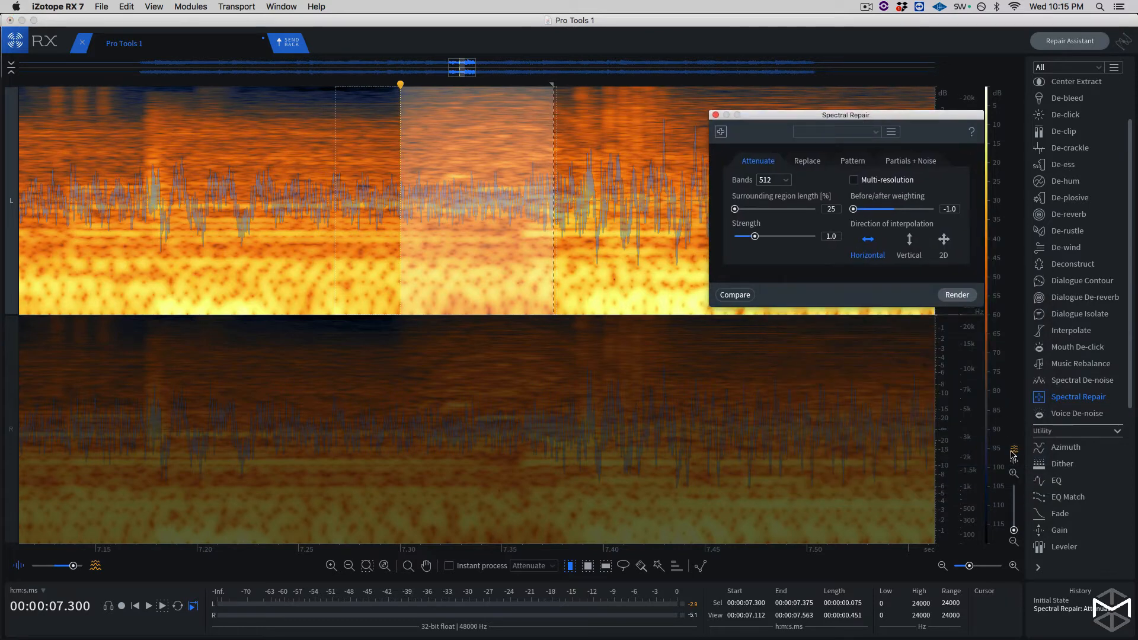
{"action": "left_click", "coordinate": [1014, 473]}
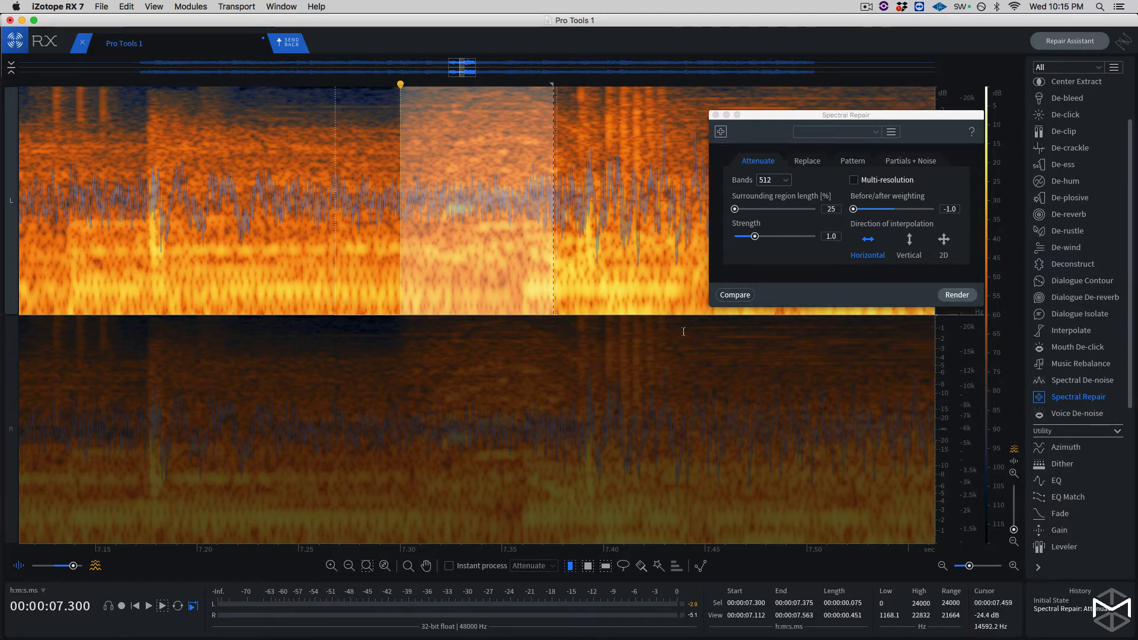
{"action": "left_click", "coordinate": [1013, 541]}
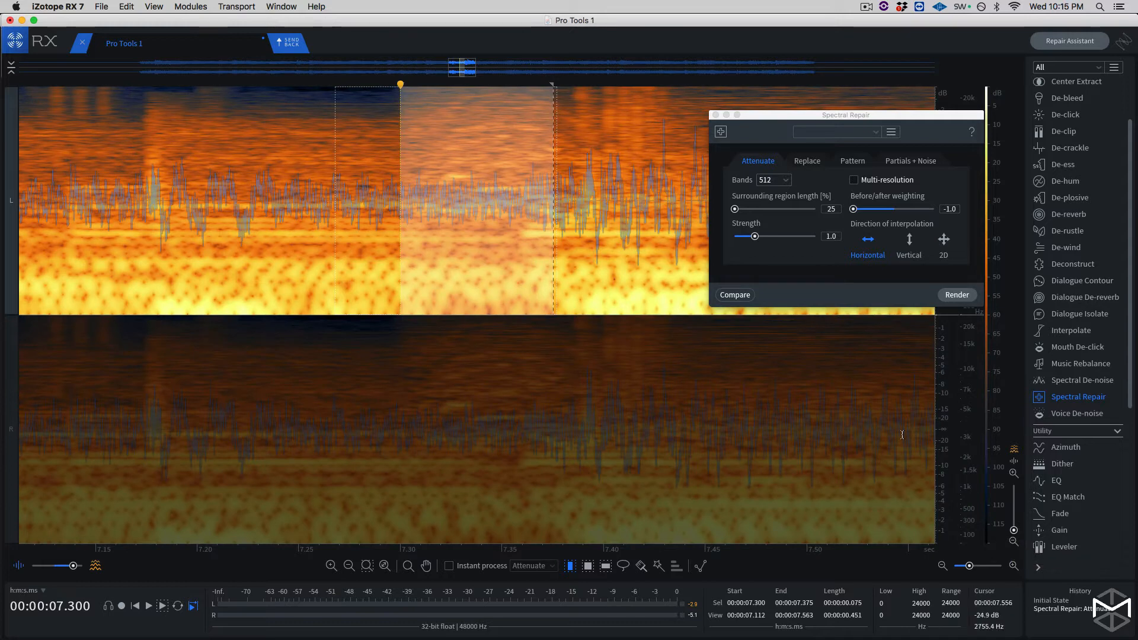
{"action": "left_click", "coordinate": [497, 338], "text": "shift"}
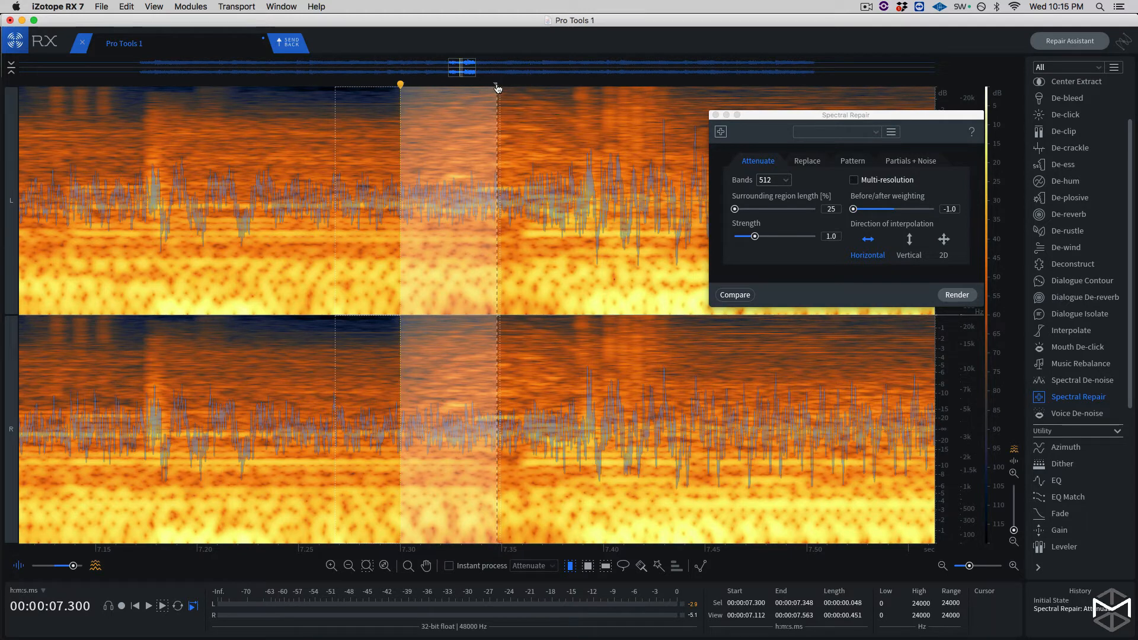
{"action": "left_click_drag", "start_coordinate": [497, 89], "coordinate": [532, 90]}
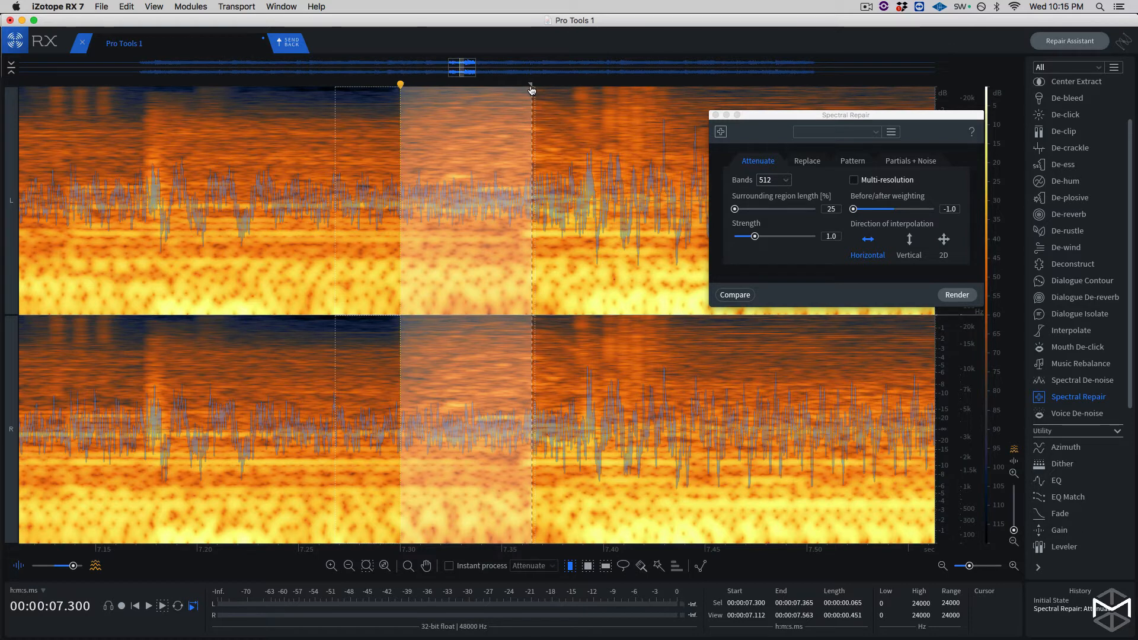
- Brush extra strokes beyond the selection's end, out to about 7.390 seconds, and render the Spectral Repair attenuation on the squeak
{"action": "key", "text": "b"}
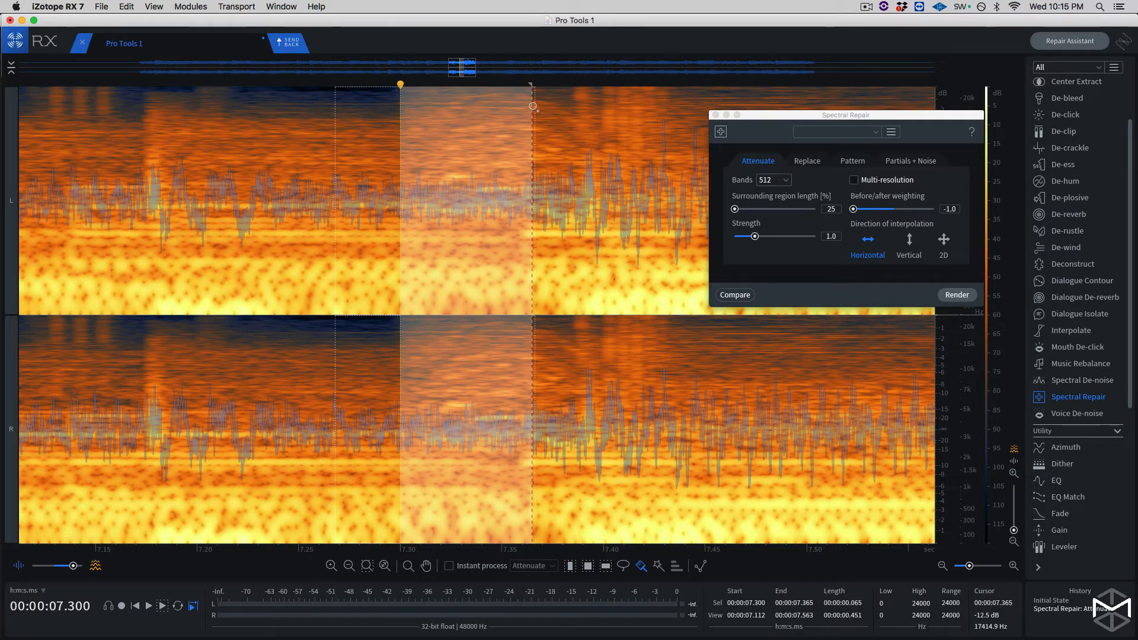
{"action": "left_click_drag", "start_coordinate": [532, 107], "coordinate": [562, 113]}
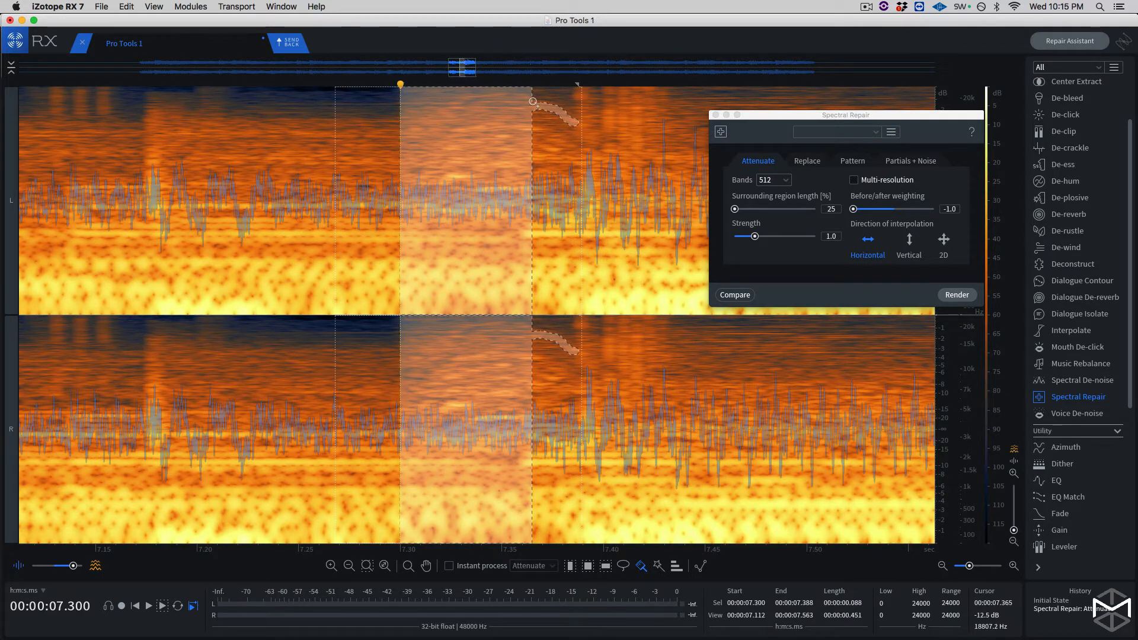
{"action": "mouse_move", "coordinate": [532, 102]}
{"action": "left_mouse_down"}
{"action": "mouse_move", "coordinate": [579, 120]}
{"action": "mouse_move", "coordinate": [531, 130]}
{"action": "left_mouse_up"}
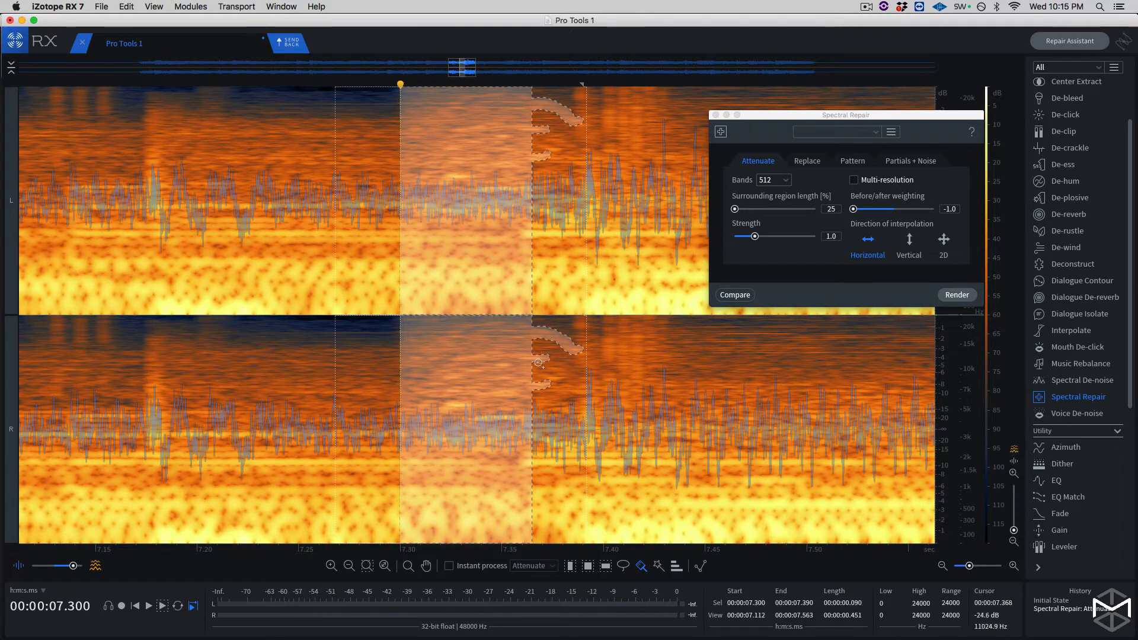
{"action": "left_click_drag", "start_coordinate": [545, 382], "coordinate": [564, 376]}
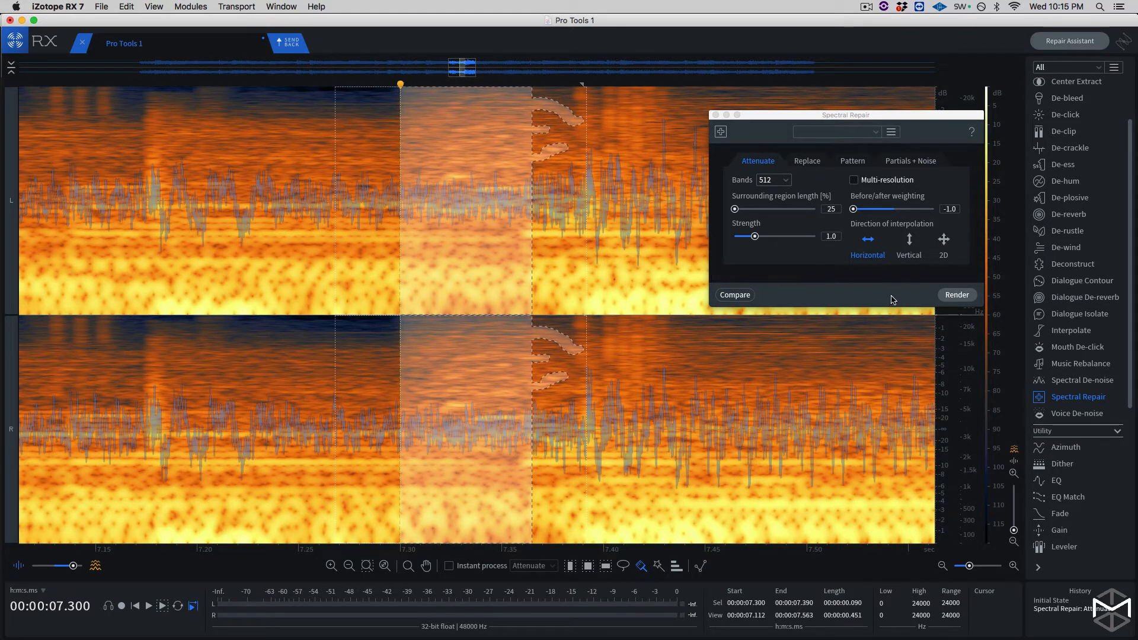
{"action": "left_click", "coordinate": [950, 295]}
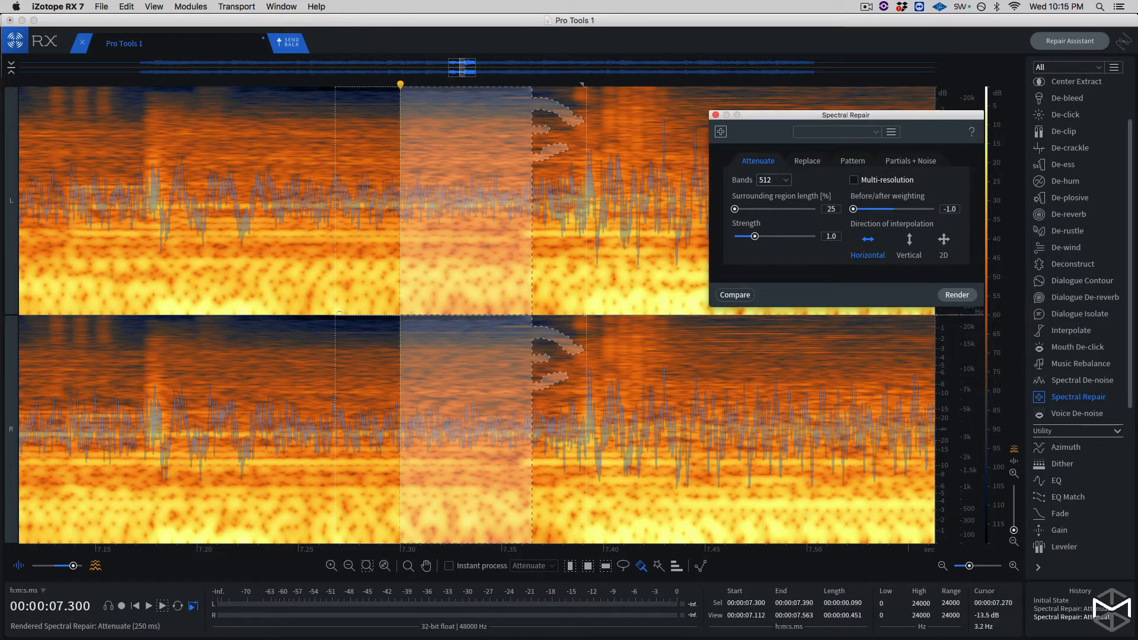
- Clear the selection and play the repaired recording from about 6.66 to 10.49 seconds
{"action": "scroll", "coordinate": [340, 319], "scroll_direction": "down", "scroll_amount": 5}
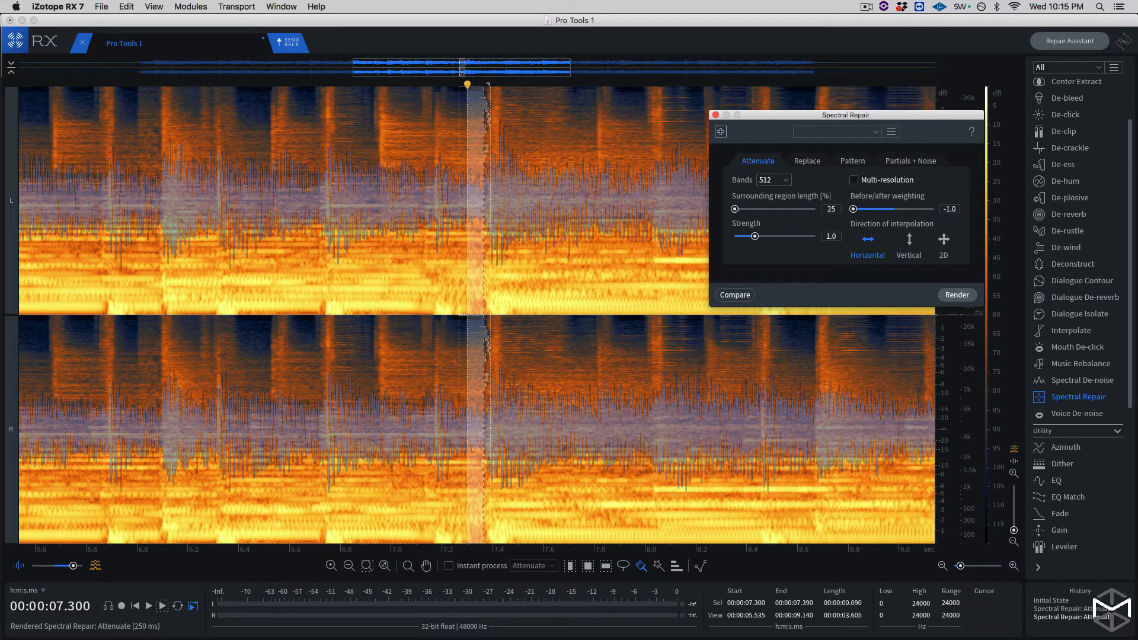
{"action": "left_click", "coordinate": [326, 88]}
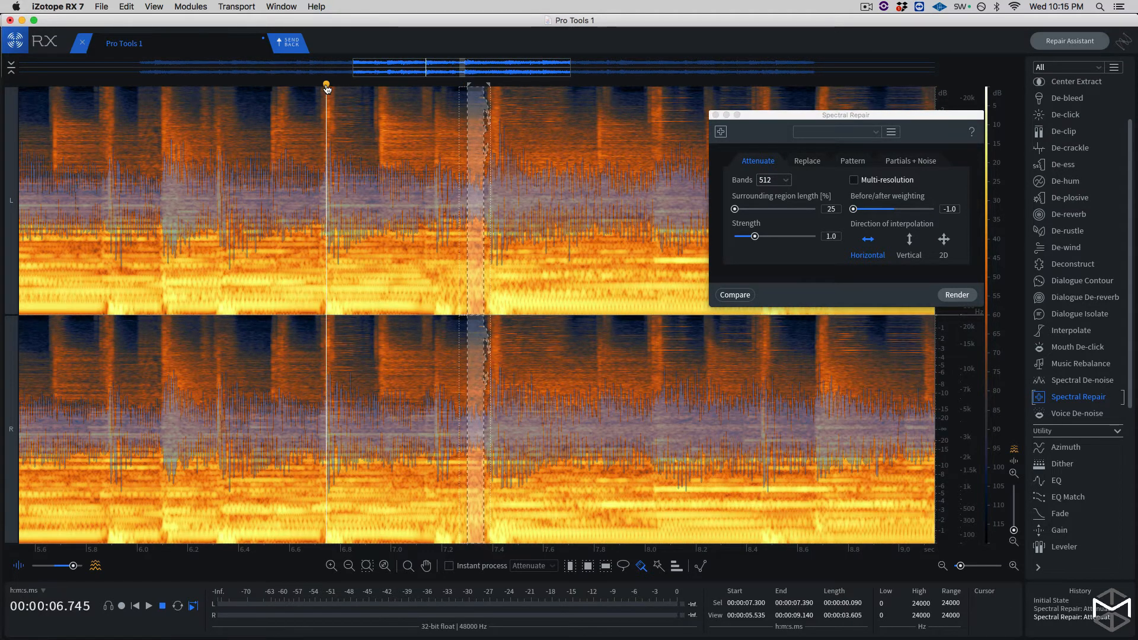
{"action": "key", "text": "space"}
{"action": "left_click", "coordinate": [304, 83]}
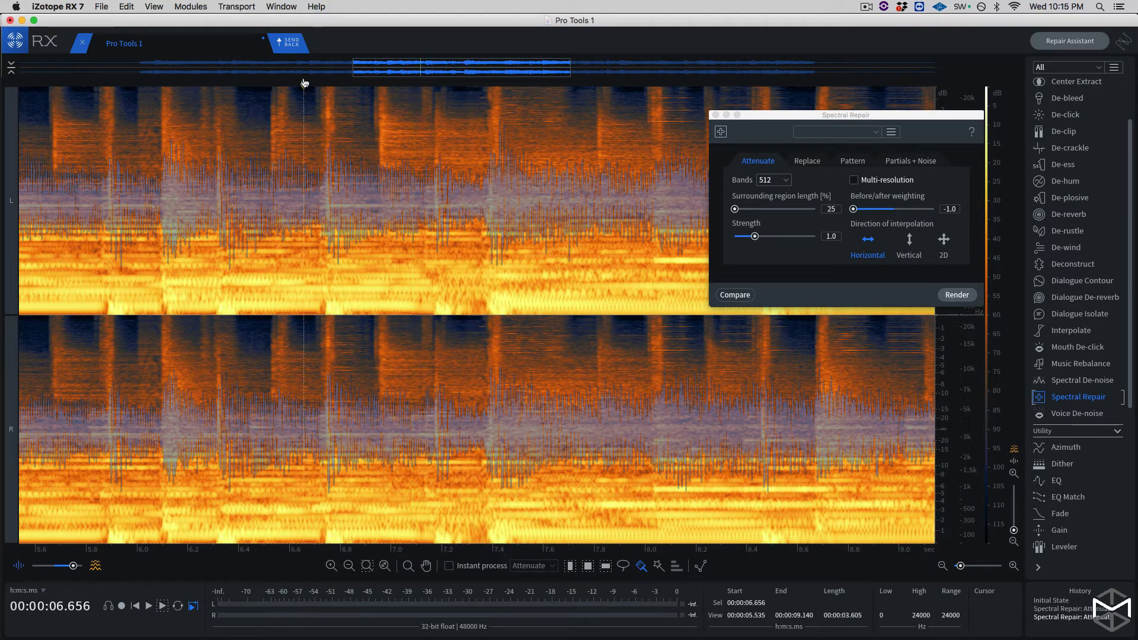
{"action": "key", "text": "space"}
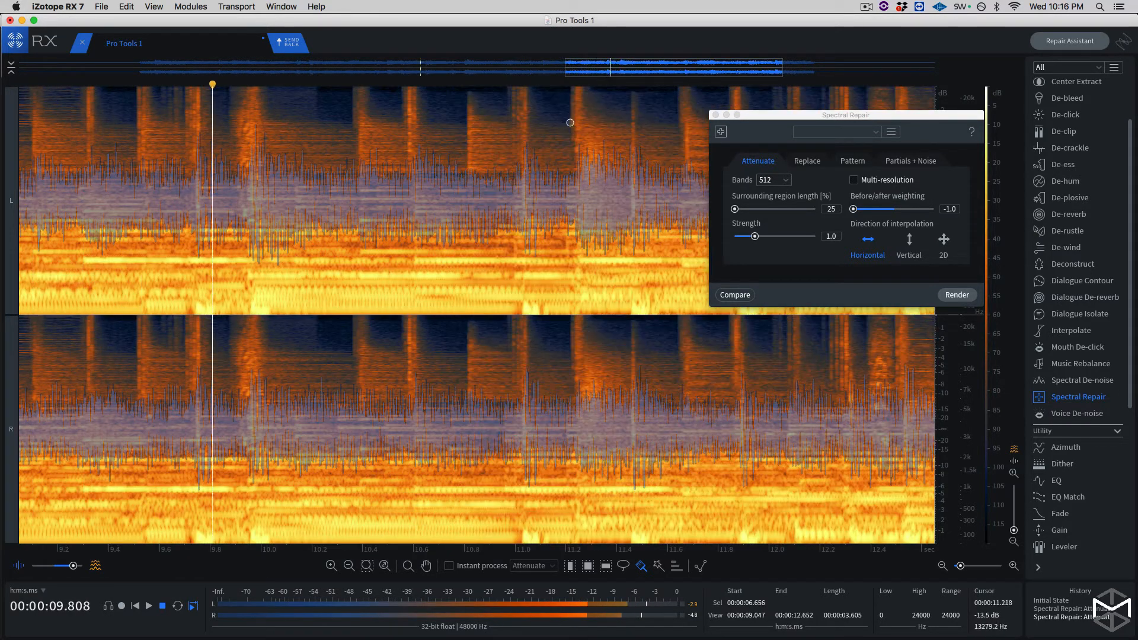
{"action": "key", "text": "space"}
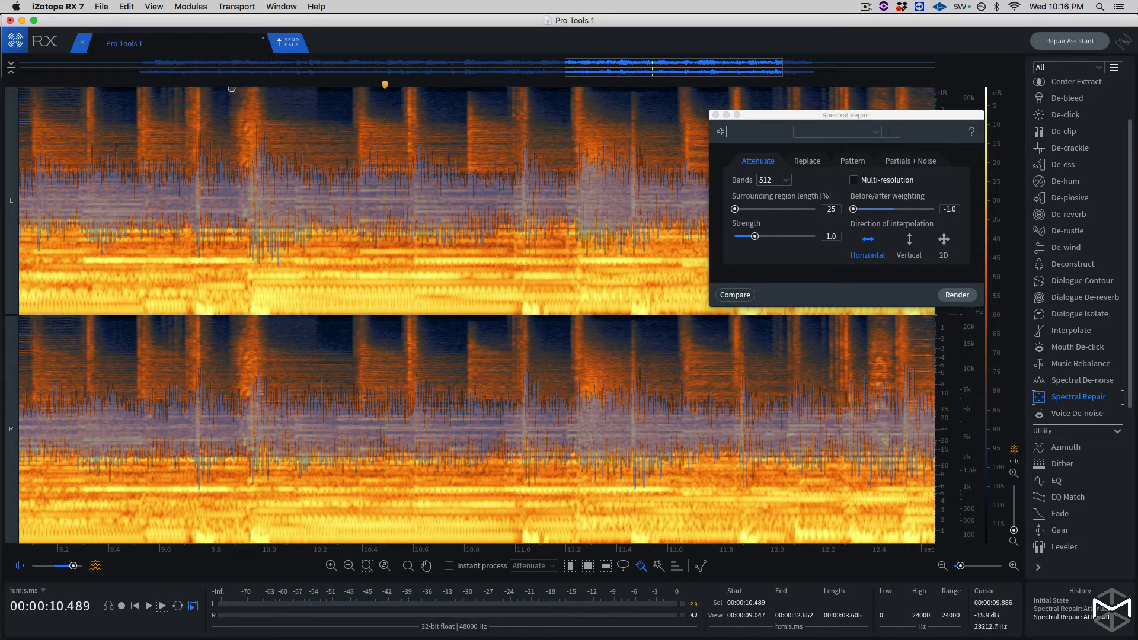
- Replay the recording from about 9.66 to 10.25 seconds to locate another squeak
{"action": "left_click", "coordinate": [176, 83]}
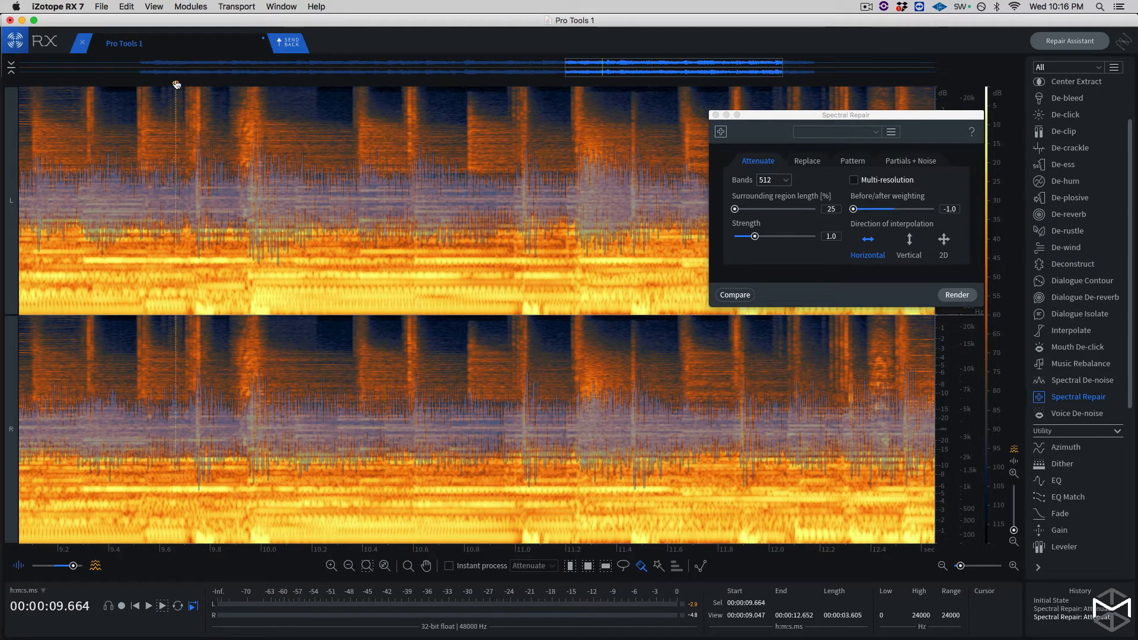
{"action": "key", "text": "space"}
{"action": "key", "text": "space"}
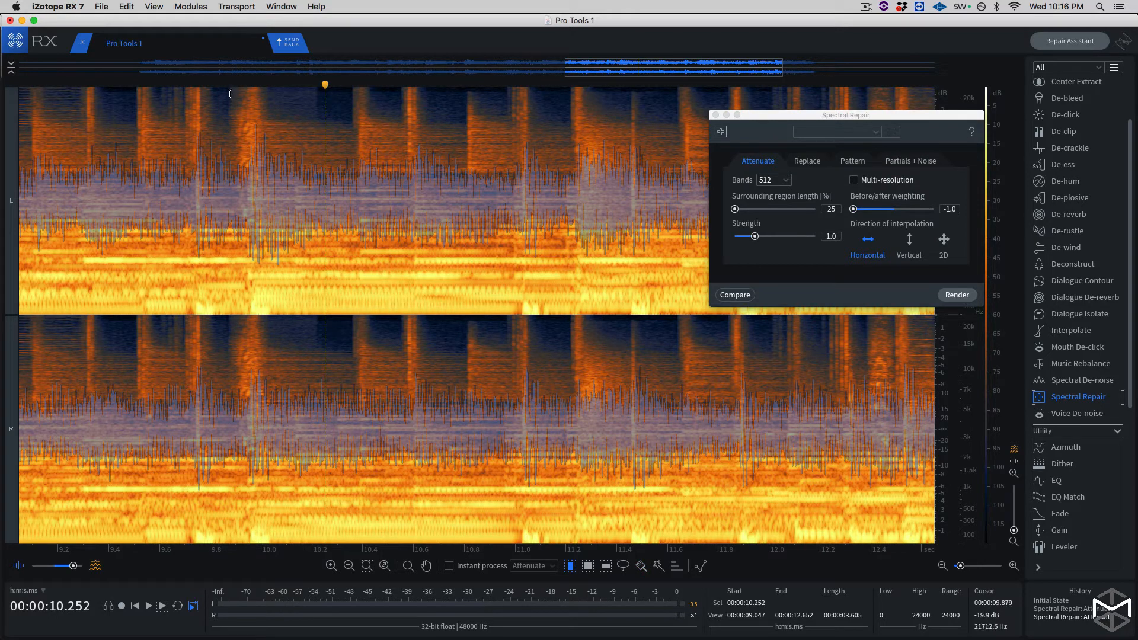
- Select the squeak across both channels as a time range from about 9.879 to 9.947 seconds
{"action": "left_click_drag", "start_coordinate": [230, 89], "coordinate": [256, 258]}
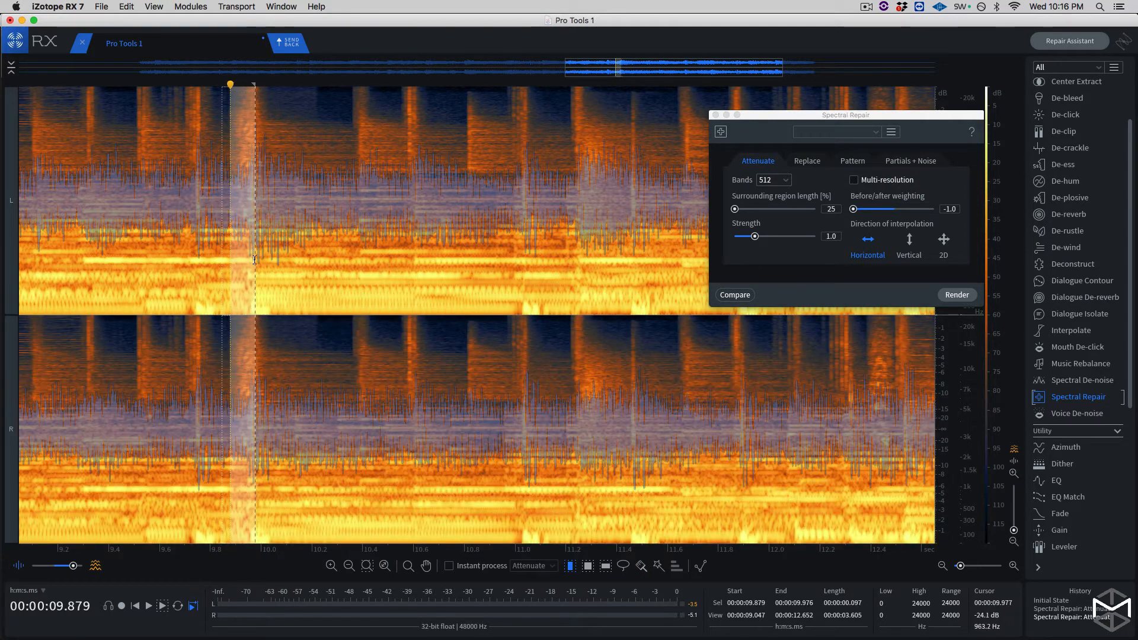
{"action": "key", "text": "super+equal"}
{"action": "key", "text": "super+equal"}
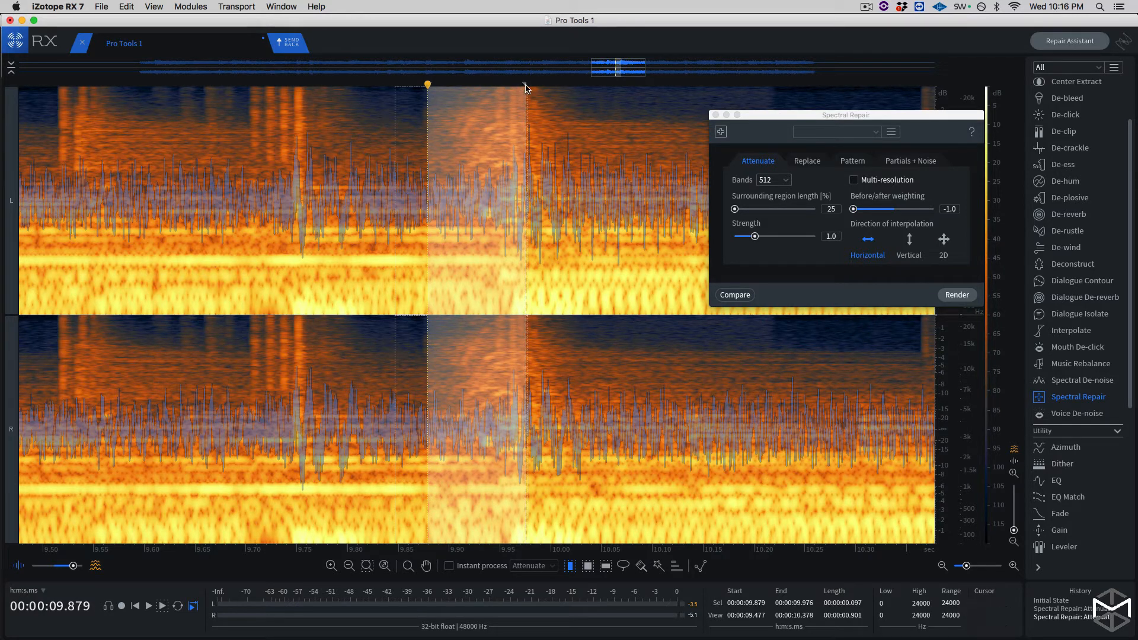
{"action": "left_click_drag", "start_coordinate": [526, 87], "coordinate": [504, 90]}
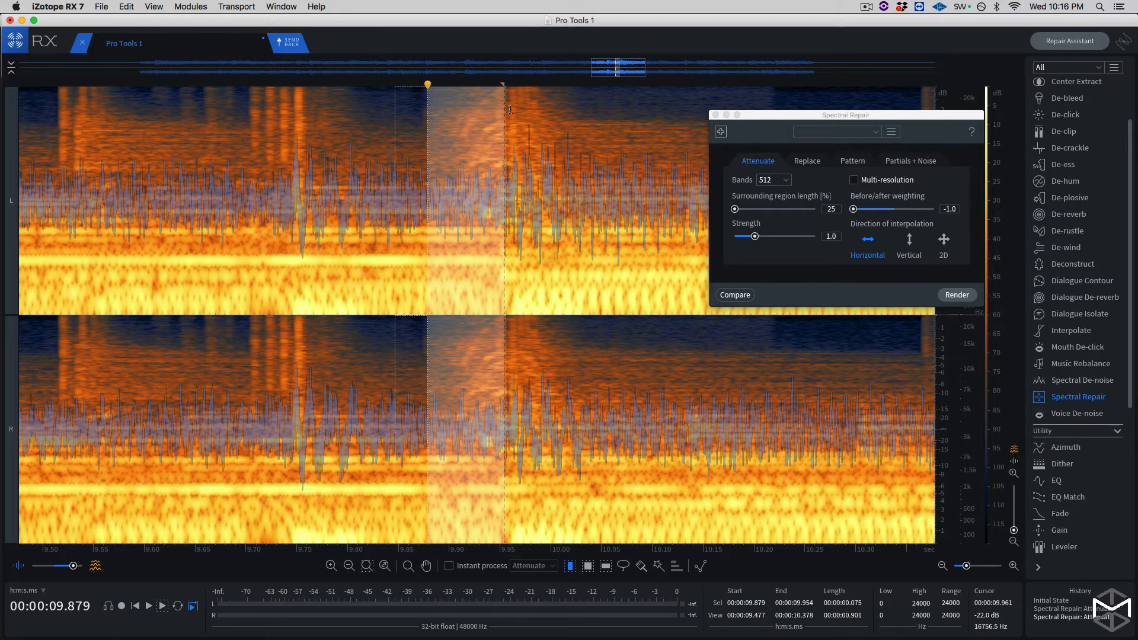
{"action": "key", "text": "super+equal"}
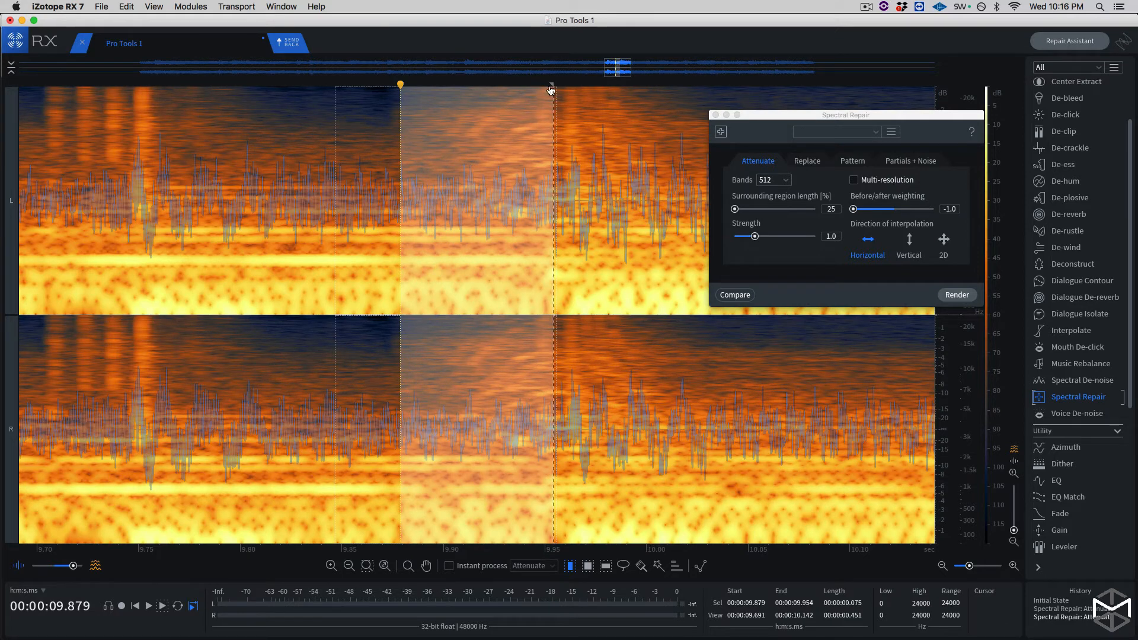
{"action": "left_click_drag", "start_coordinate": [551, 90], "coordinate": [537, 89]}
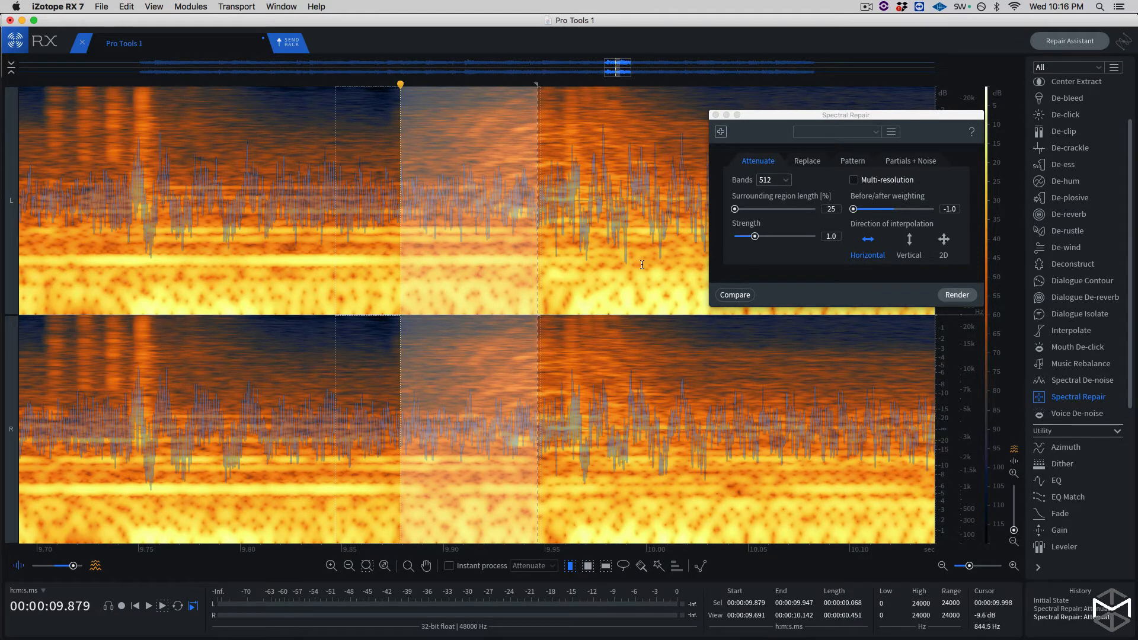
- Brush extra strokes beyond the selection's end, out to about 9.977 seconds, and render the Spectral Repair attenuation on this squeak
{"action": "key", "text": "b"}
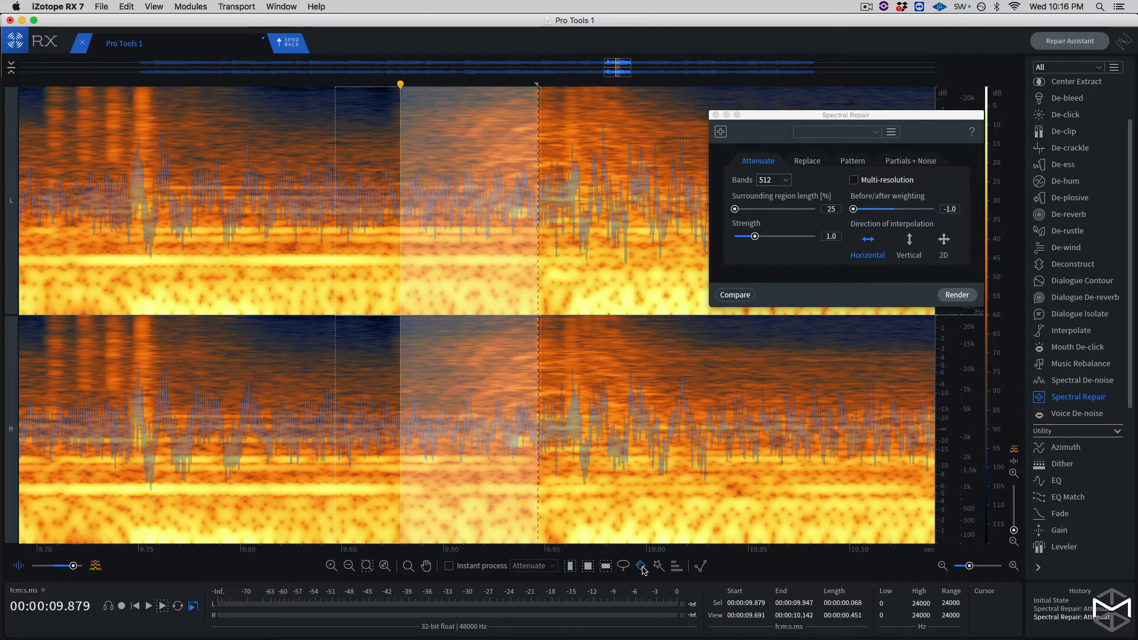
{"action": "mouse_move", "coordinate": [644, 570]}
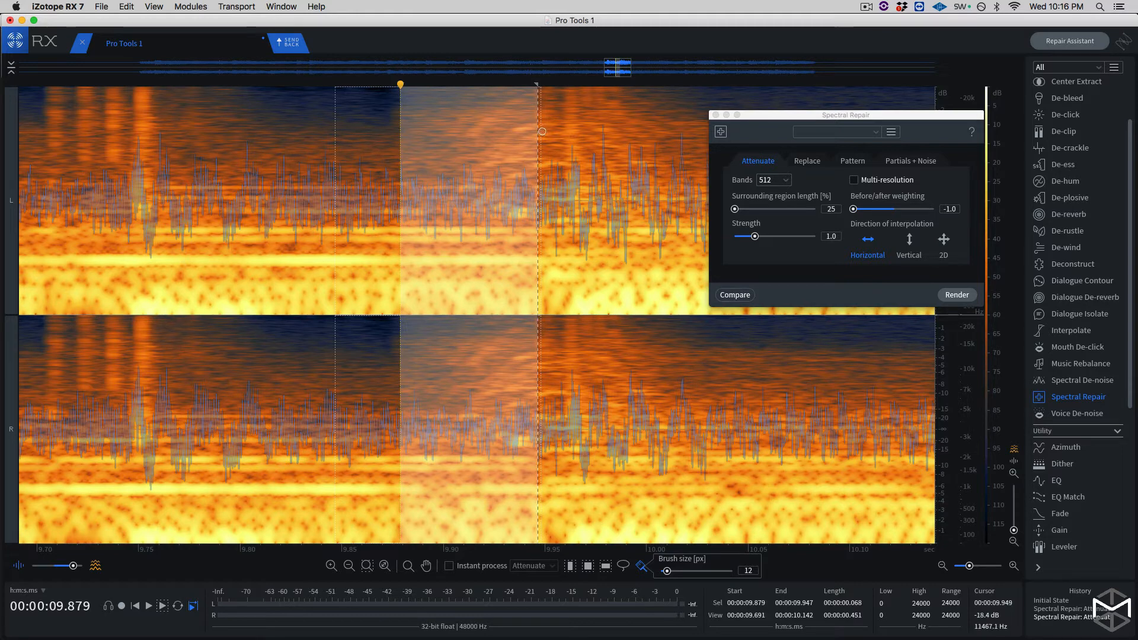
{"action": "left_click_drag", "start_coordinate": [538, 125], "coordinate": [559, 111]}
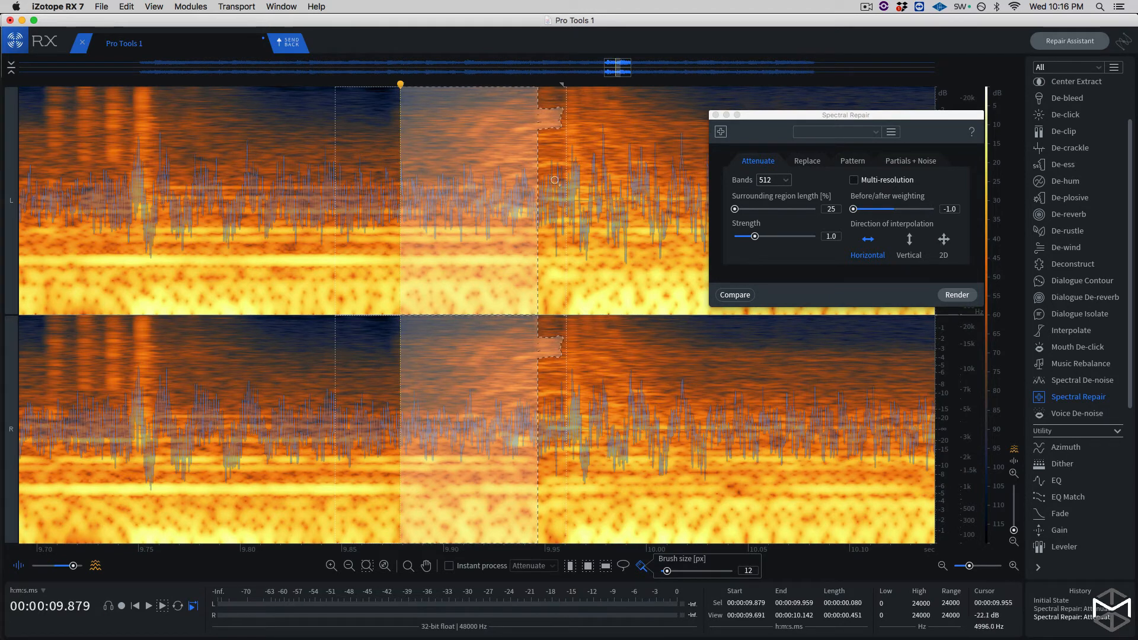
{"action": "left_click_drag", "start_coordinate": [541, 168], "coordinate": [596, 162], "text": "shift"}
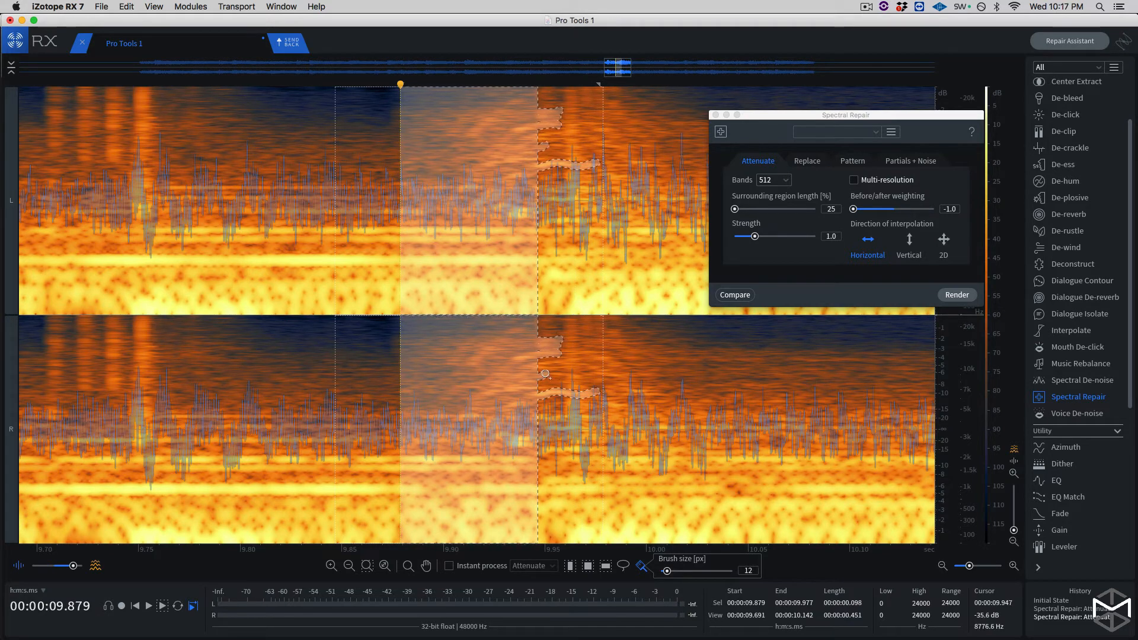
{"action": "left_click_drag", "start_coordinate": [545, 374], "coordinate": [575, 376], "text": "shift"}
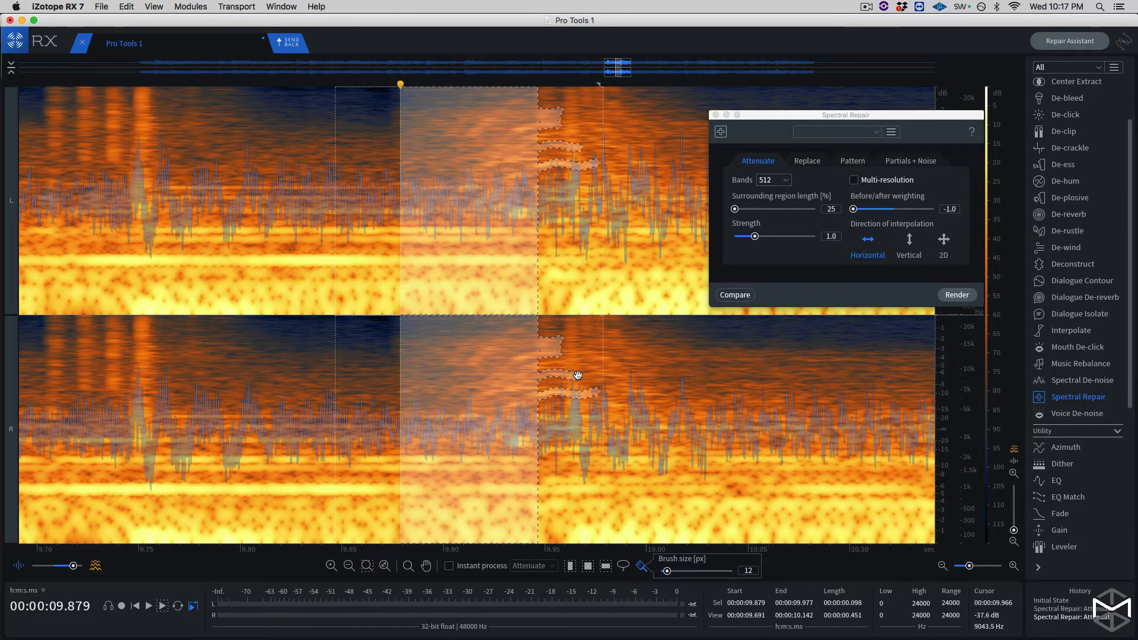
{"action": "left_click", "coordinate": [950, 295]}
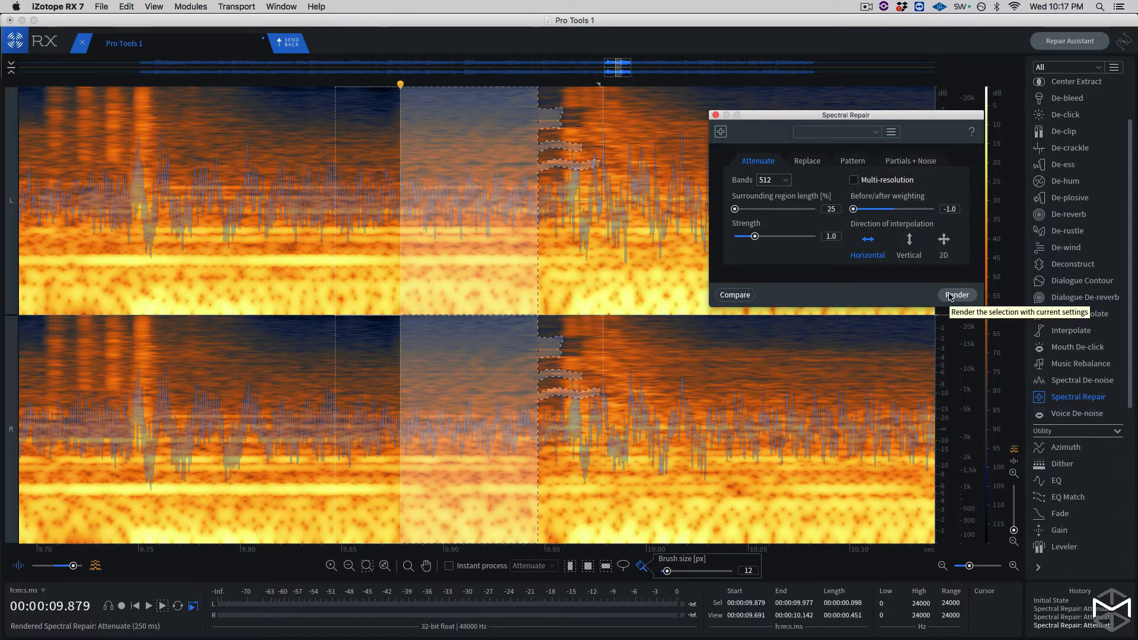
- Clear the selection and play the recording from about 7.91 to 12.32 seconds to check the repair
{"action": "key", "text": "super+minus"}
{"action": "key", "text": "super+minus"}
{"action": "key", "text": "super+minus"}
{"action": "key", "text": "super+minus"}
{"action": "key", "text": "super+minus"}
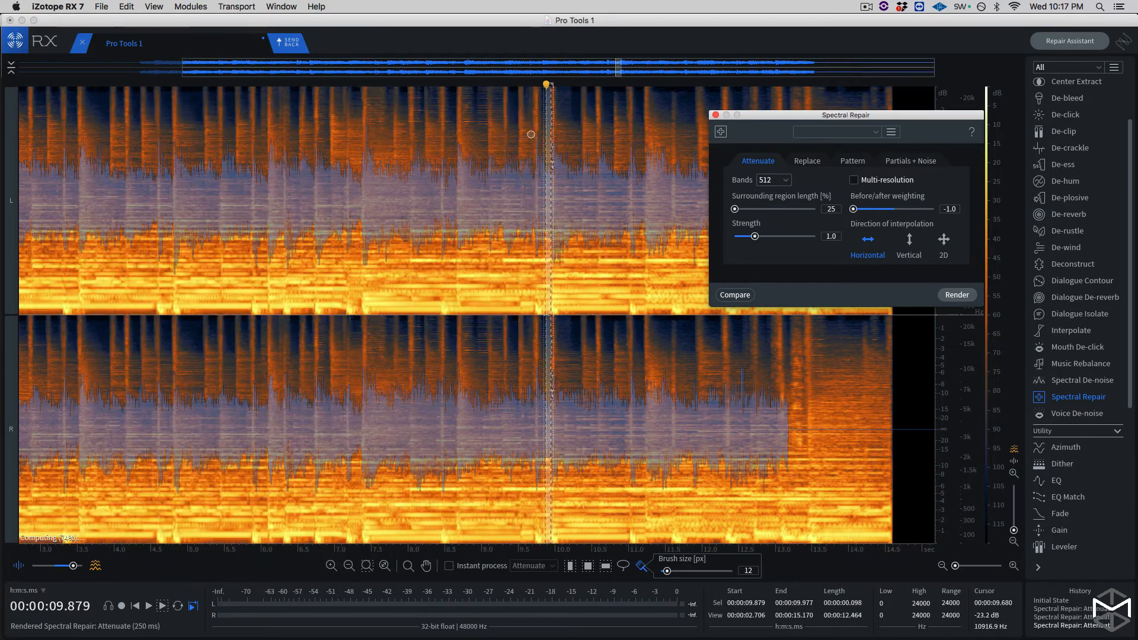
{"action": "left_click", "coordinate": [401, 86]}
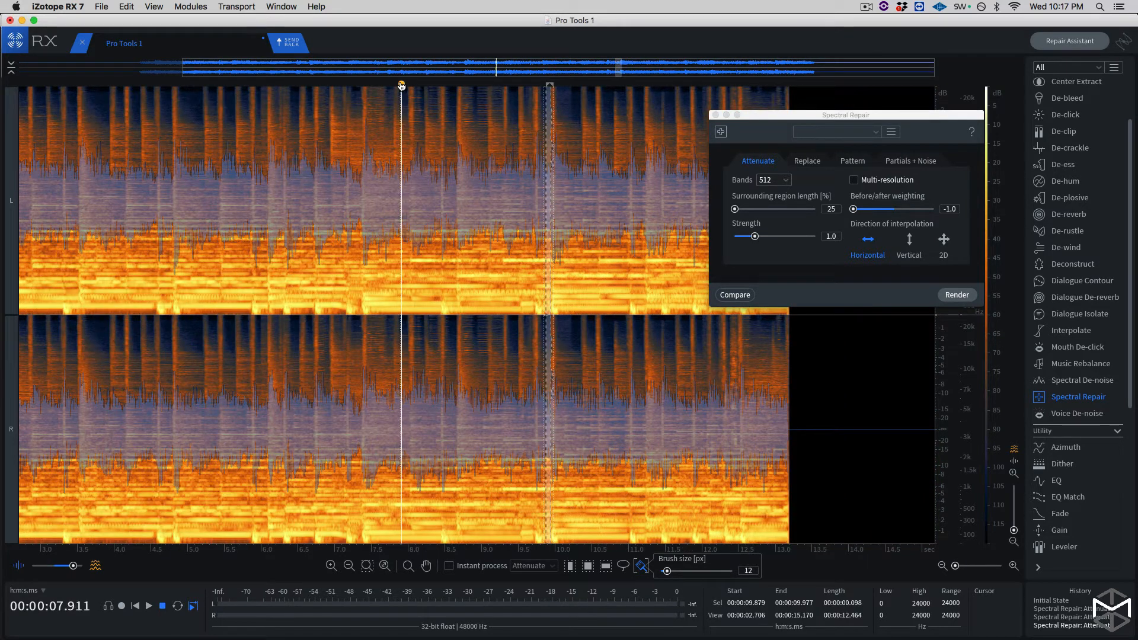
{"action": "key", "text": "space"}
{"action": "key", "text": "space"}
{"action": "key", "text": "super+d"}
{"action": "key", "text": "space"}
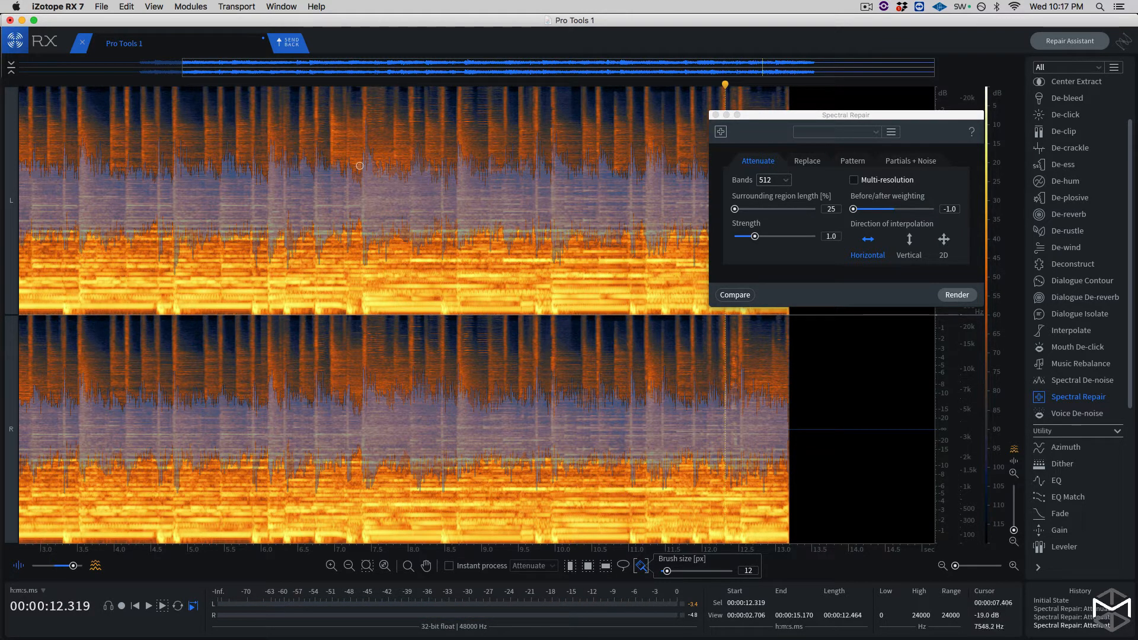
- Select the entire recording, play it from the start to about 11.80 seconds, and reposition the Spectral Repair window
{"action": "key", "text": "super+a"}
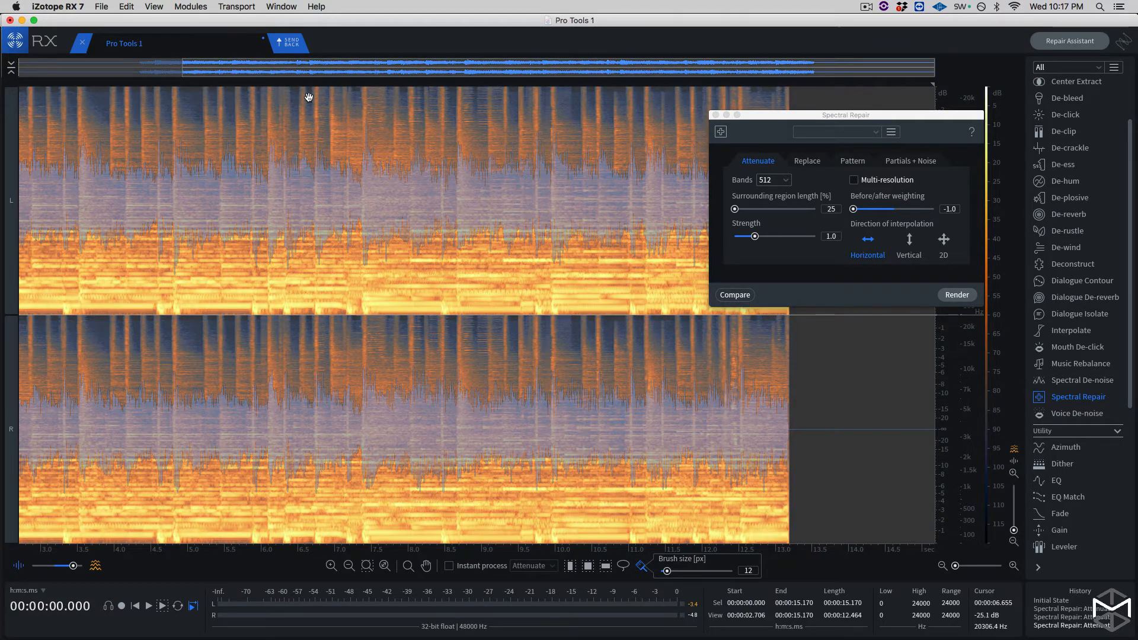
{"action": "key", "text": "space"}
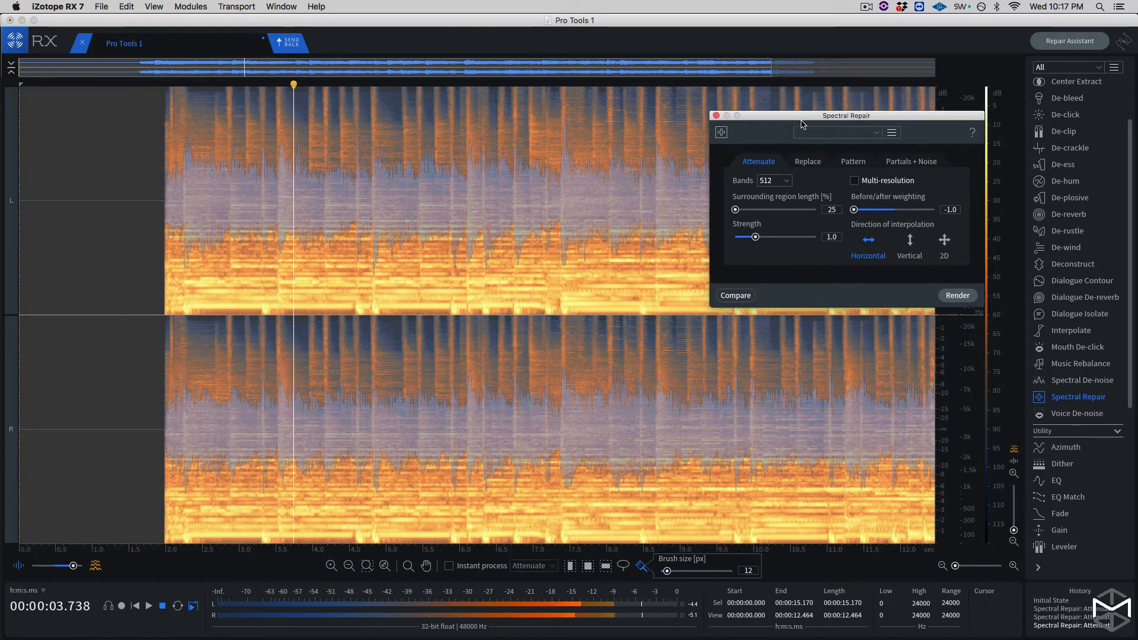
{"action": "left_click_drag", "start_coordinate": [800, 110], "coordinate": [847, 173]}
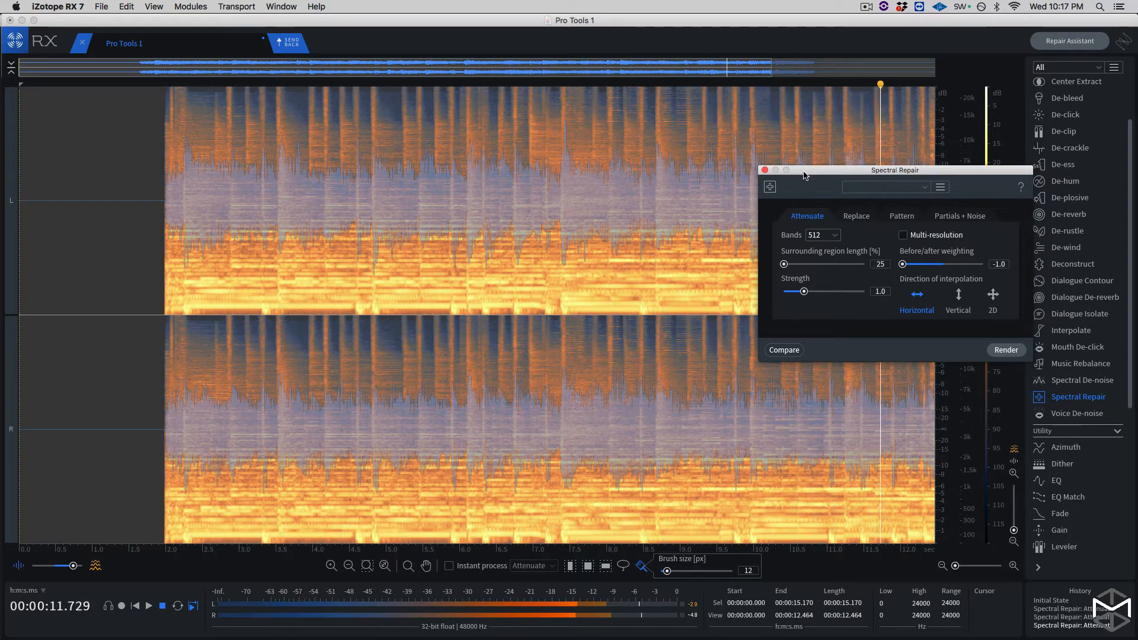
{"action": "key", "text": "space"}
{"action": "left_click_drag", "start_coordinate": [804, 170], "coordinate": [475, 194]}
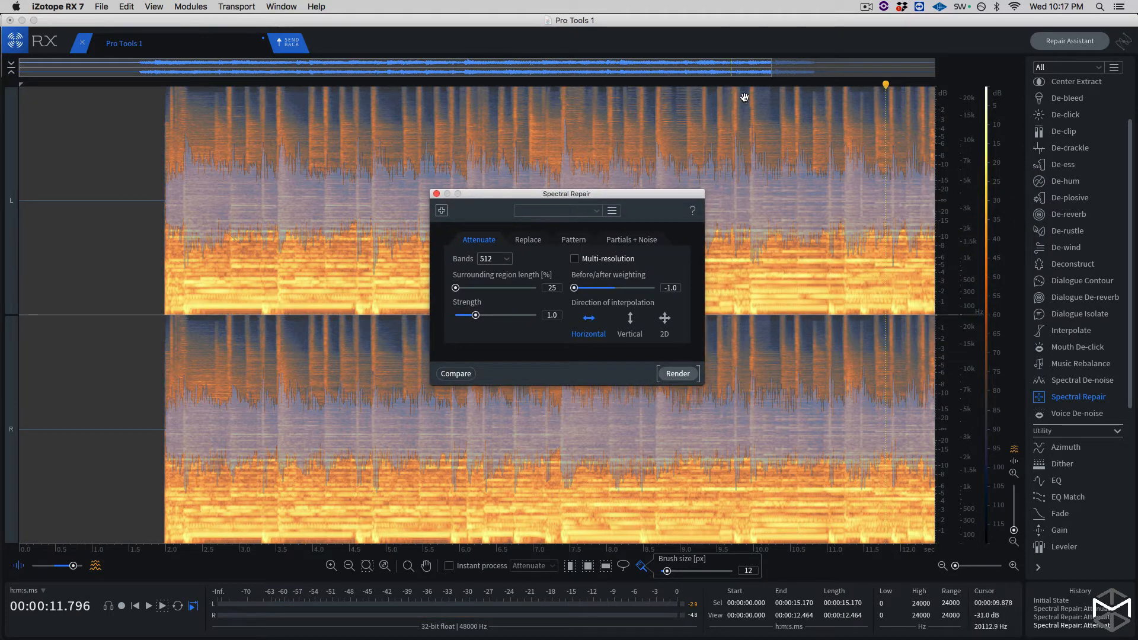
- Select the remaining squeak as a time range from about 9.923 to 9.973 seconds and render the Spectral Repair attenuation on it
{"action": "key", "text": "r"}
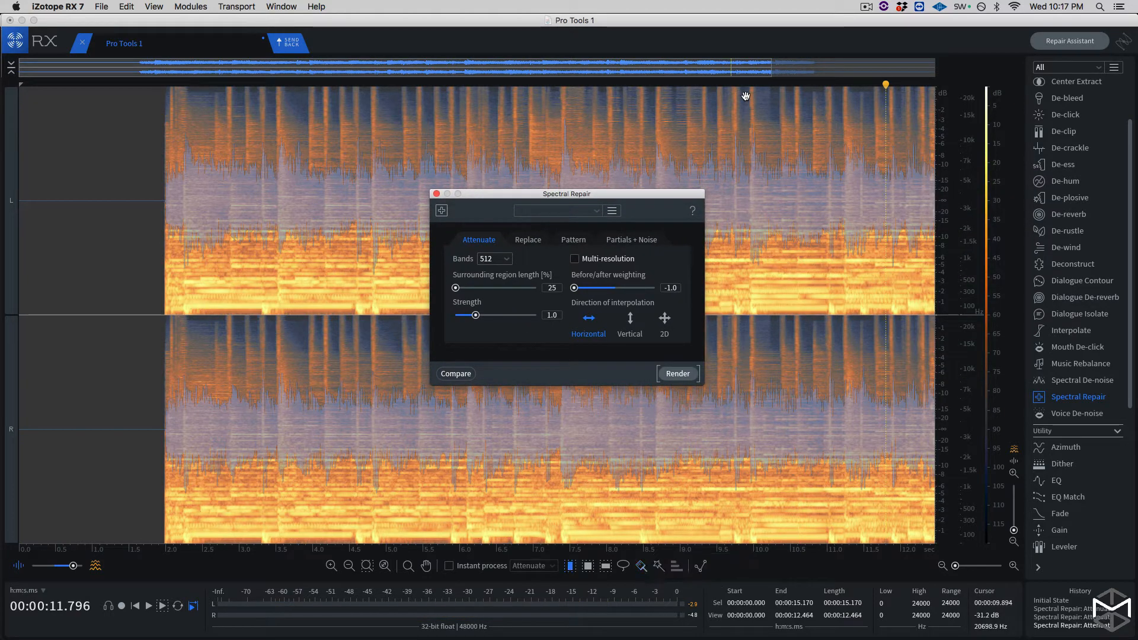
{"action": "left_click_drag", "start_coordinate": [748, 96], "coordinate": [751, 95]}
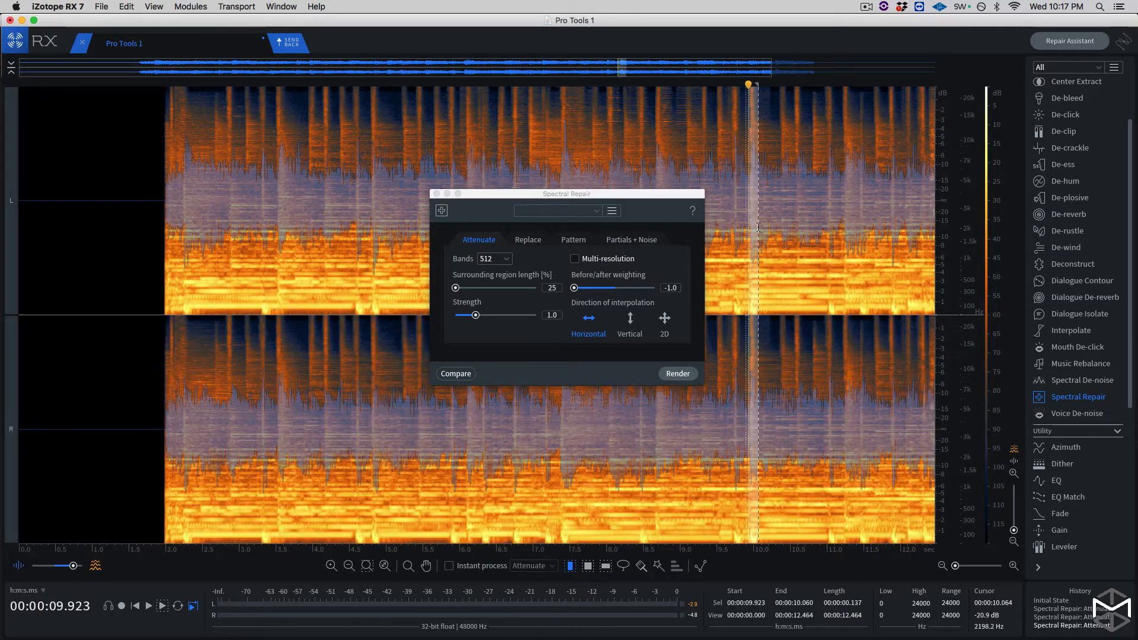
{"action": "key", "text": "super+equal"}
{"action": "key", "text": "super+equal"}
{"action": "key", "text": "super+equal"}
{"action": "key", "text": "super+equal"}
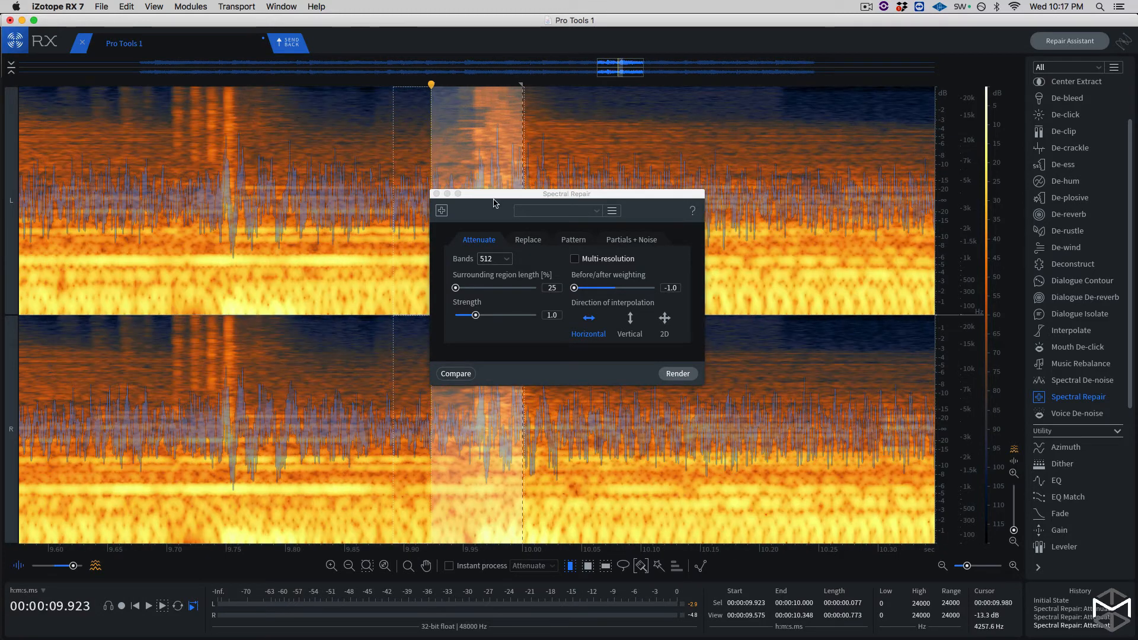
{"action": "left_click_drag", "start_coordinate": [495, 203], "coordinate": [636, 192]}
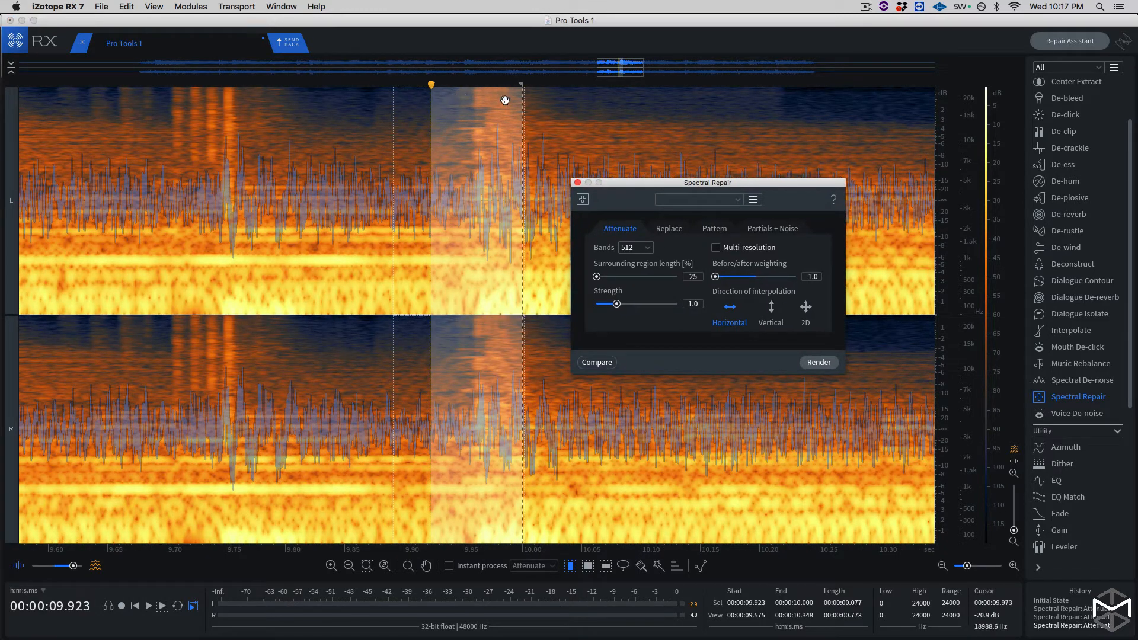
{"action": "left_click_drag", "start_coordinate": [523, 86], "coordinate": [490, 90]}
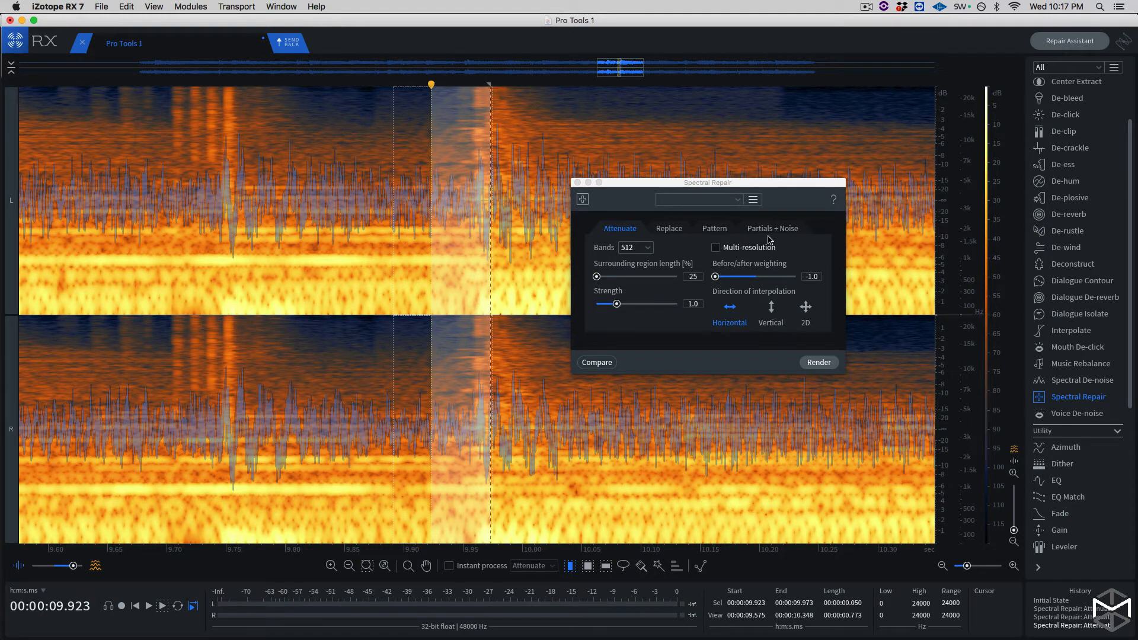
{"action": "left_click", "coordinate": [812, 363]}
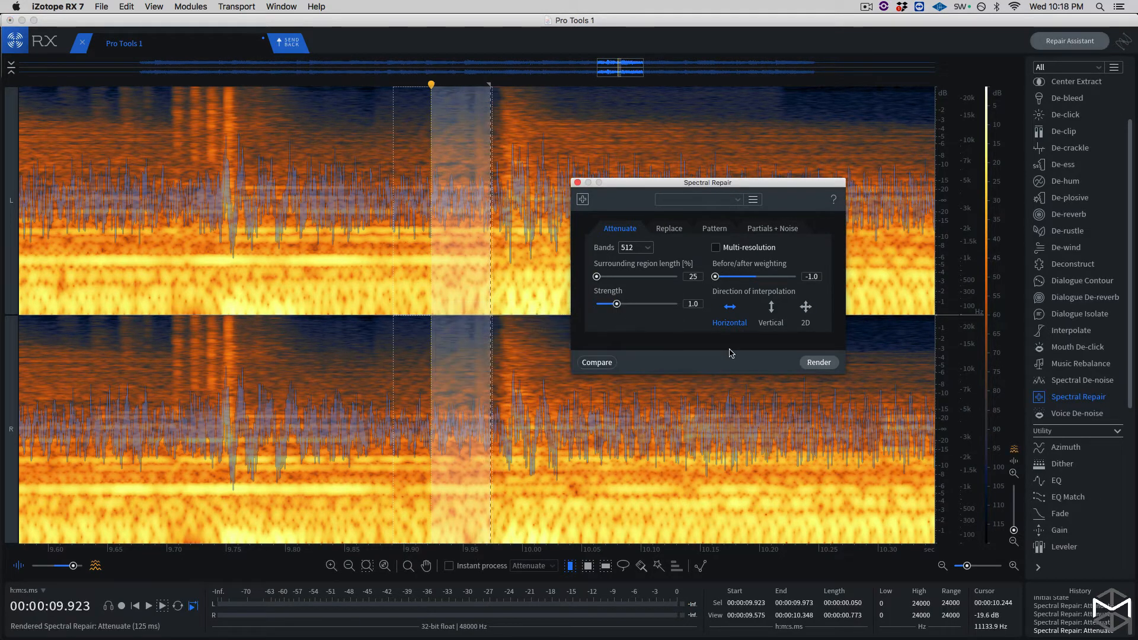
- Play the repaired passage from about 7.91 seconds, and replay it from about 8.89 seconds, to judge the squeak removal
{"action": "scroll", "coordinate": [503, 398], "scroll_direction": "down", "scroll_amount": 5}
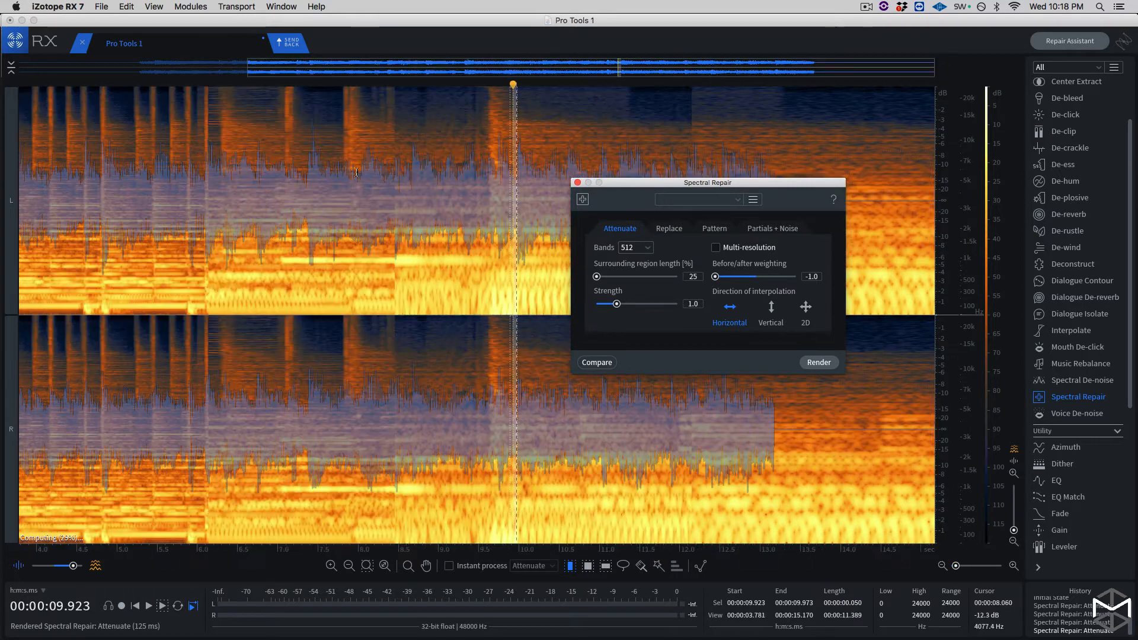
{"action": "left_click", "coordinate": [352, 87]}
{"action": "key", "text": "space"}
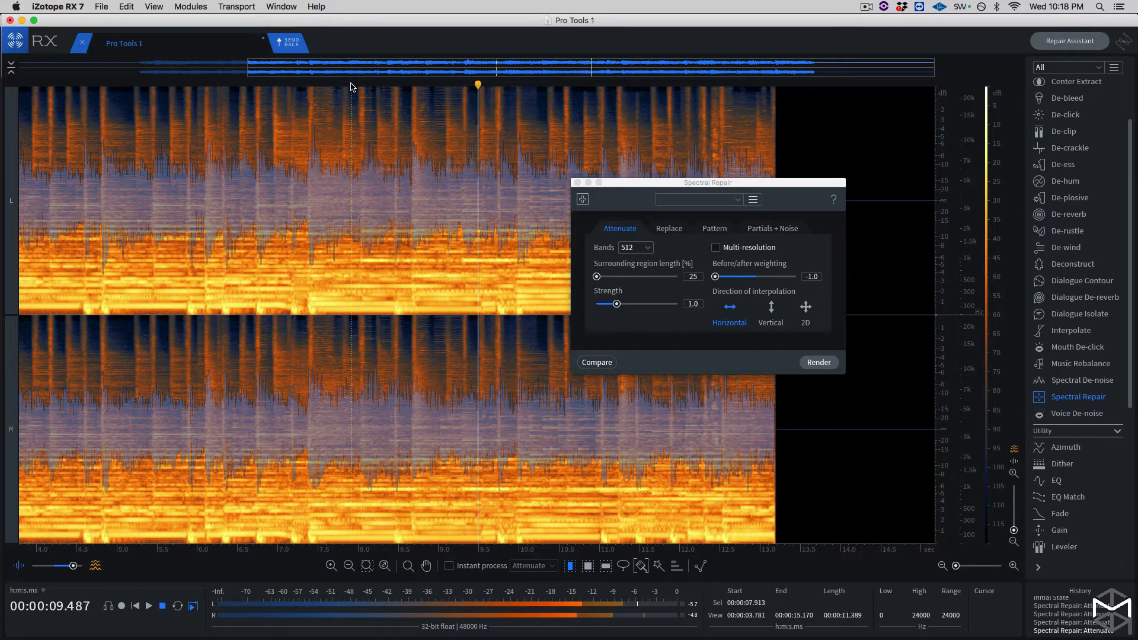
{"action": "left_click", "coordinate": [431, 84]}
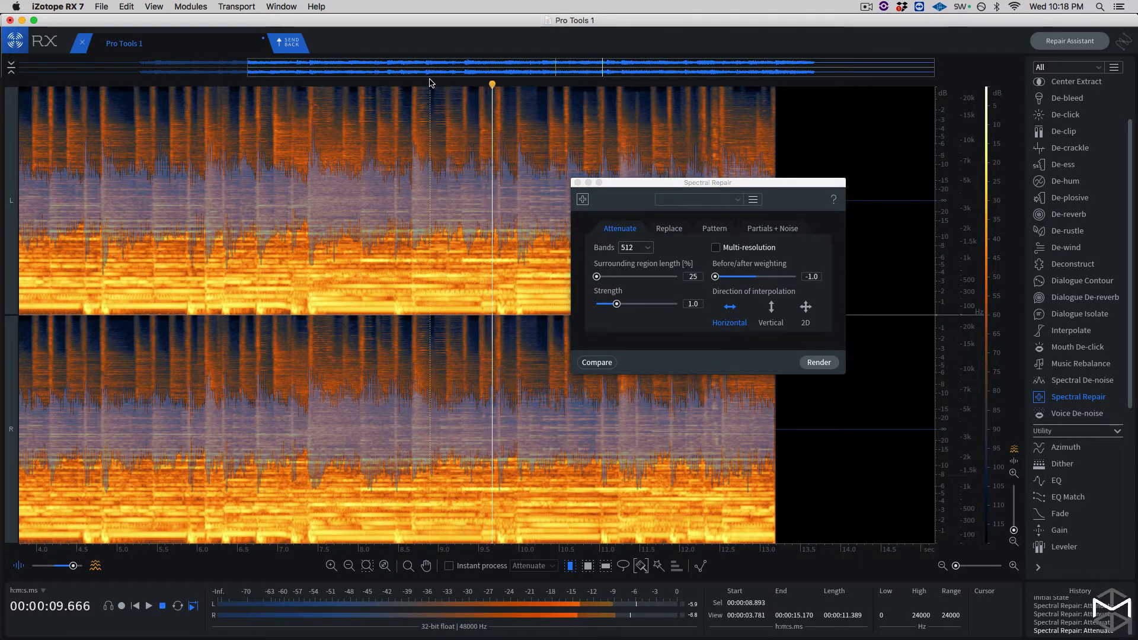
{"action": "key", "text": "space"}
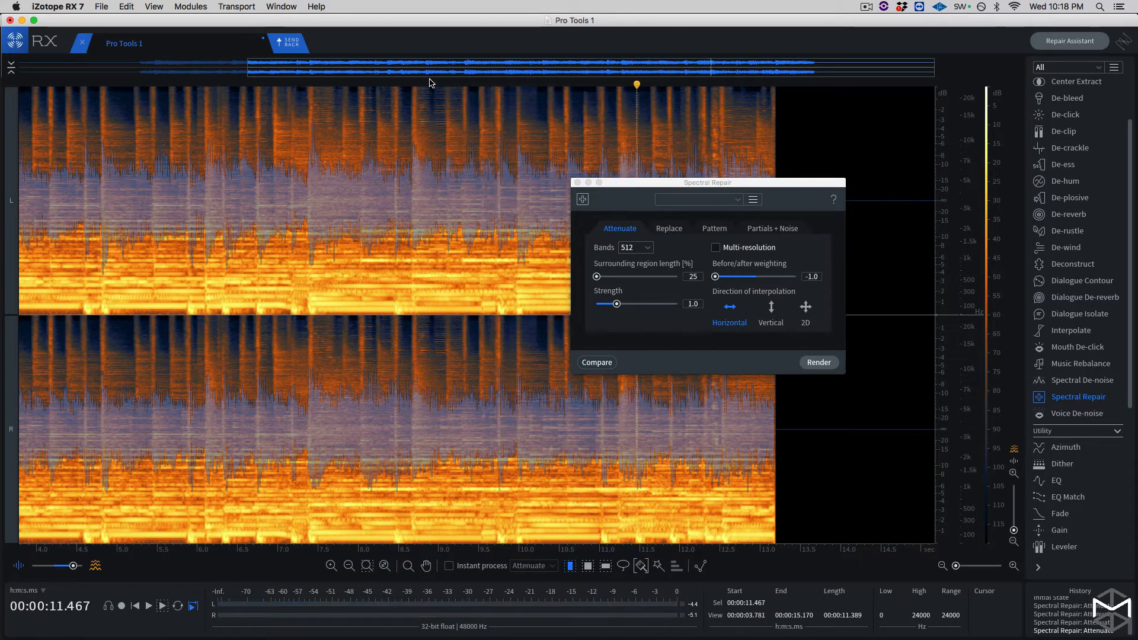
{"action": "key", "text": "space"}
{"action": "left_click", "coordinate": [430, 84]}
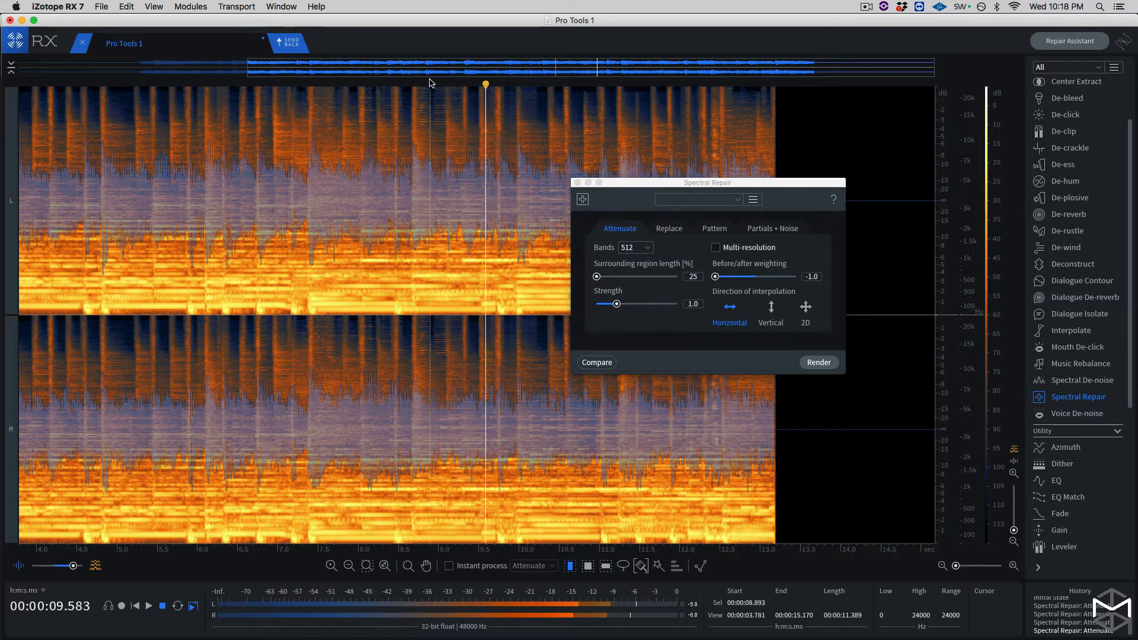
{"action": "key", "text": "space"}
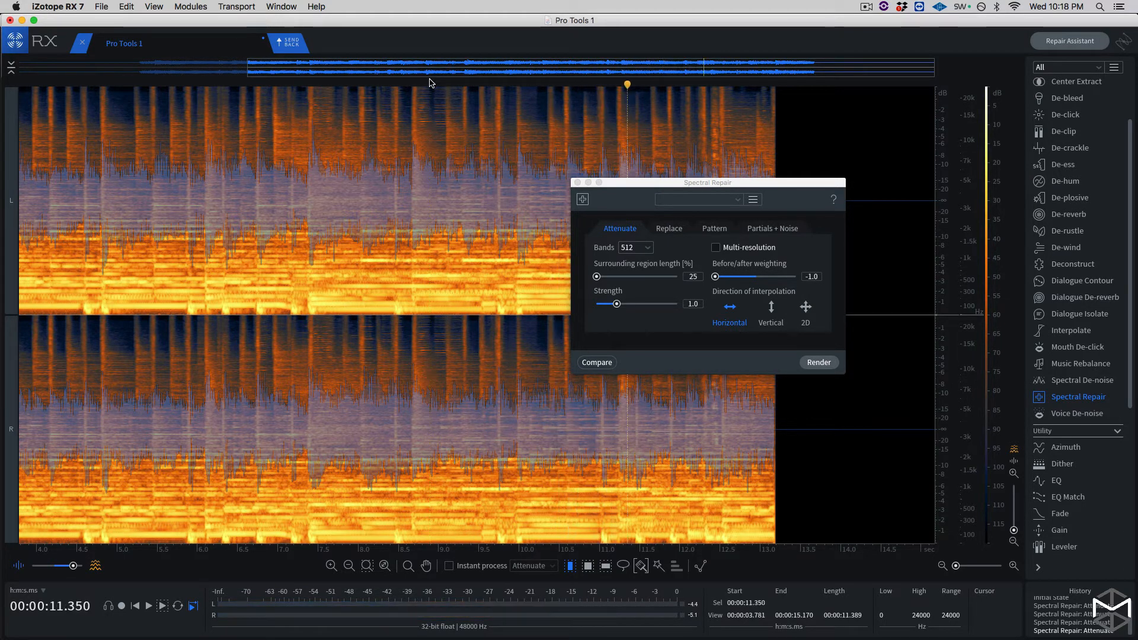
- Undo the last two Spectral Repair attenuations around 9.9 seconds
{"action": "key", "text": "super+z"}
{"action": "key", "text": "super+z"}
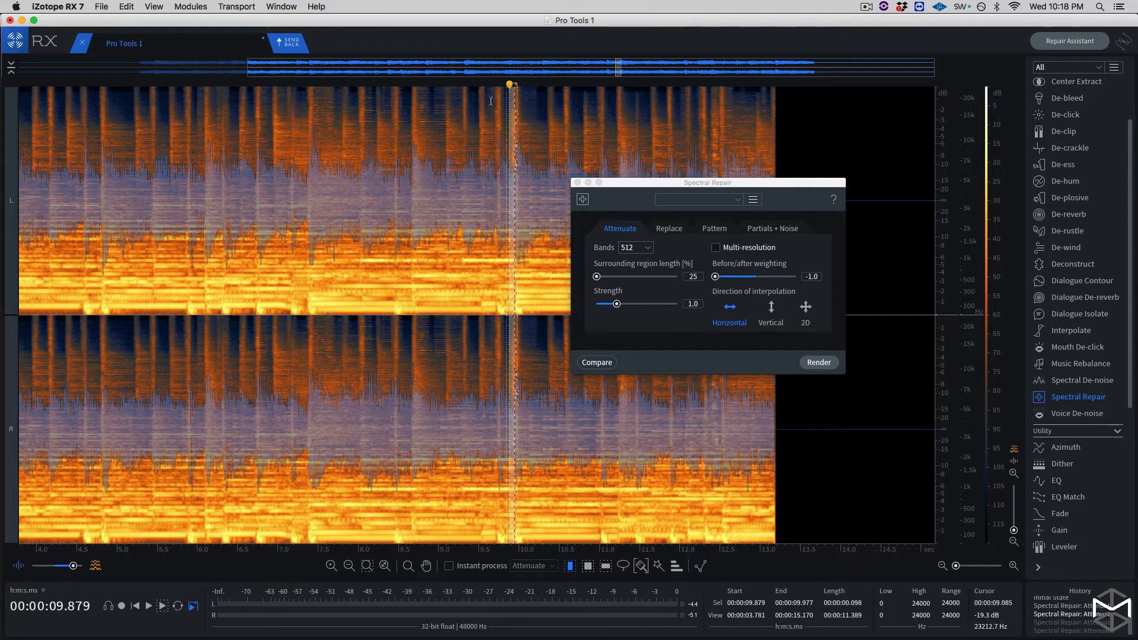
- Select the squeak again as a time range from about 9.903 to 9.968 seconds across both channels
{"action": "key", "text": "super+equal"}
{"action": "key", "text": "super+equal"}
{"action": "key", "text": "super+equal"}
{"action": "key", "text": "super+equal"}
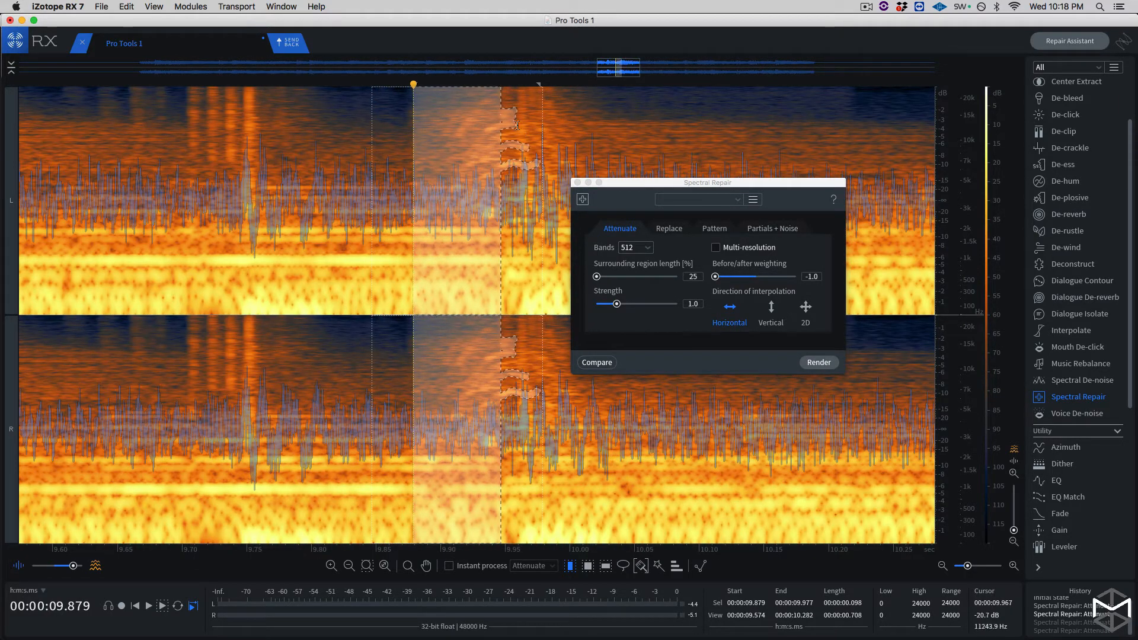
{"action": "left_click", "coordinate": [439, 105]}
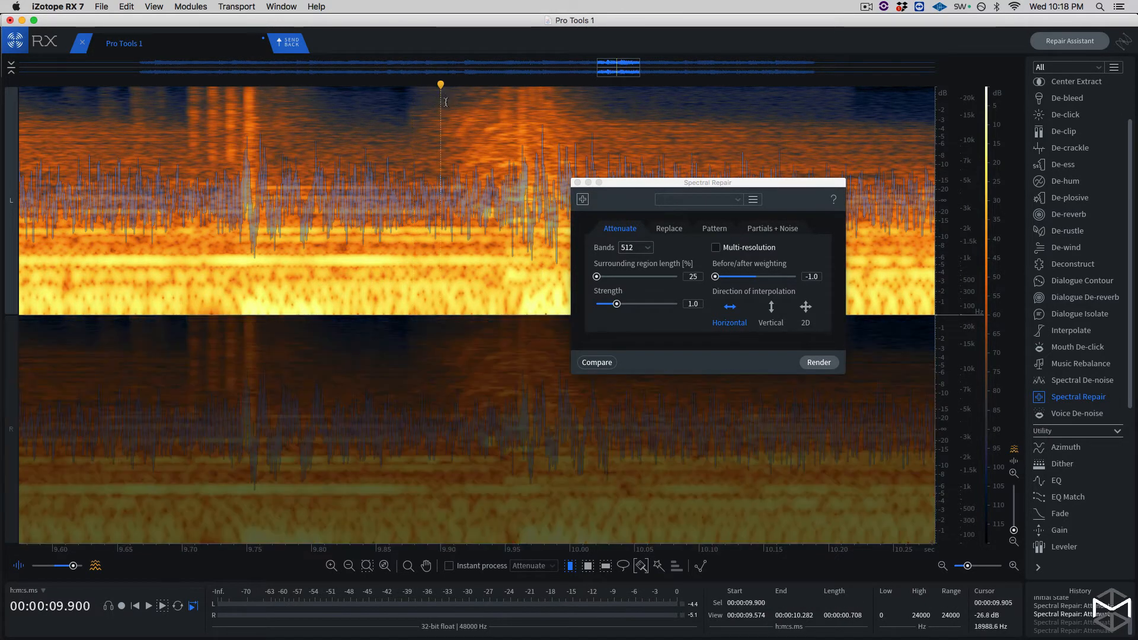
{"action": "left_click_drag", "start_coordinate": [445, 103], "coordinate": [485, 108]}
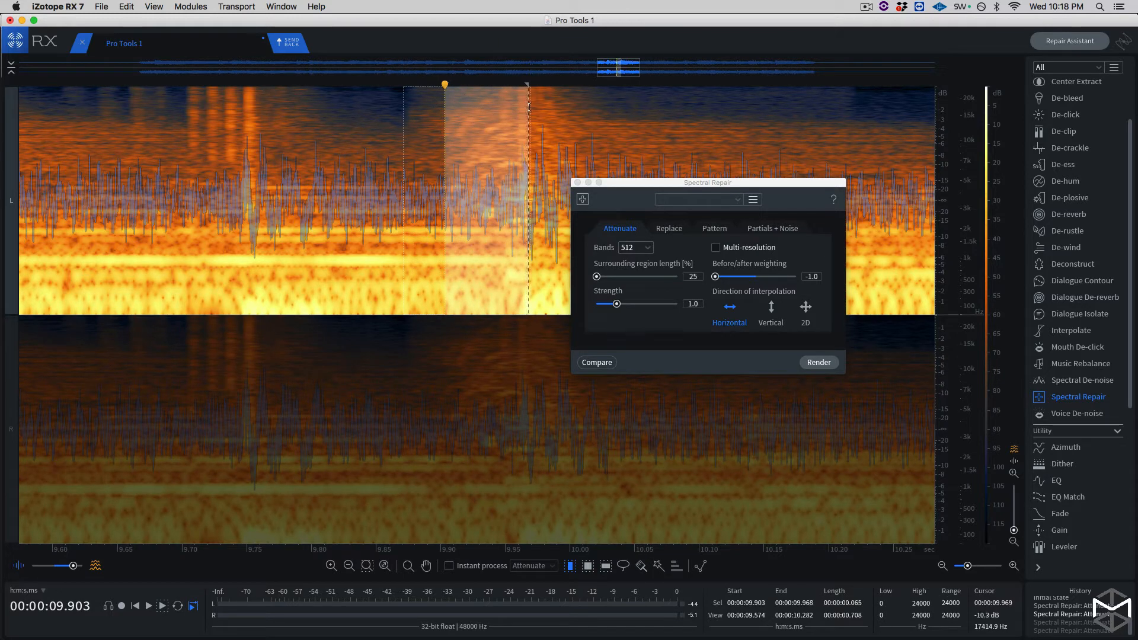
{"action": "left_click", "coordinate": [529, 346], "text": "shift"}
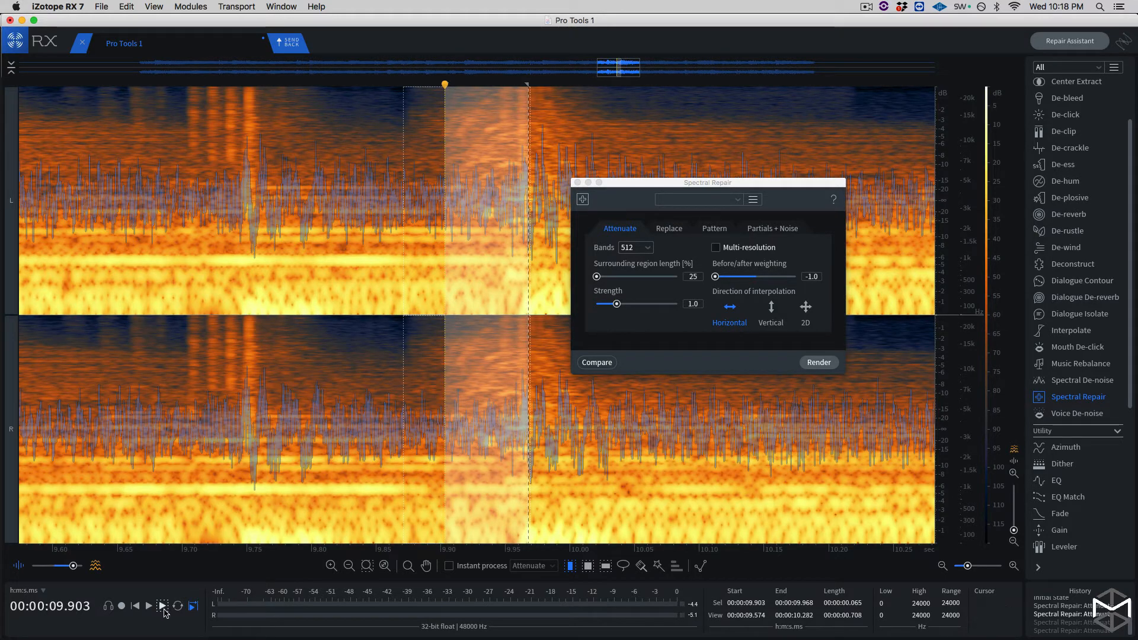
- Audition the squeak selection, refine it to about 9.905 to 9.961 seconds across both channels, and render the Spectral Repair attenuation on it
{"action": "left_click", "coordinate": [163, 605]}
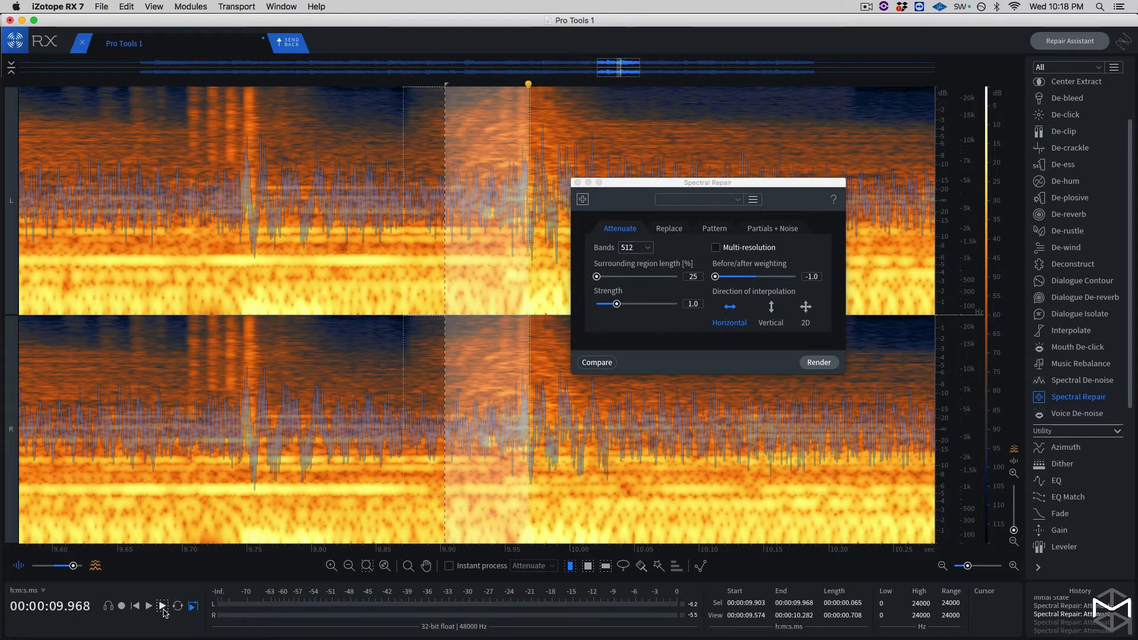
{"action": "left_click", "coordinate": [525, 97], "text": "shift"}
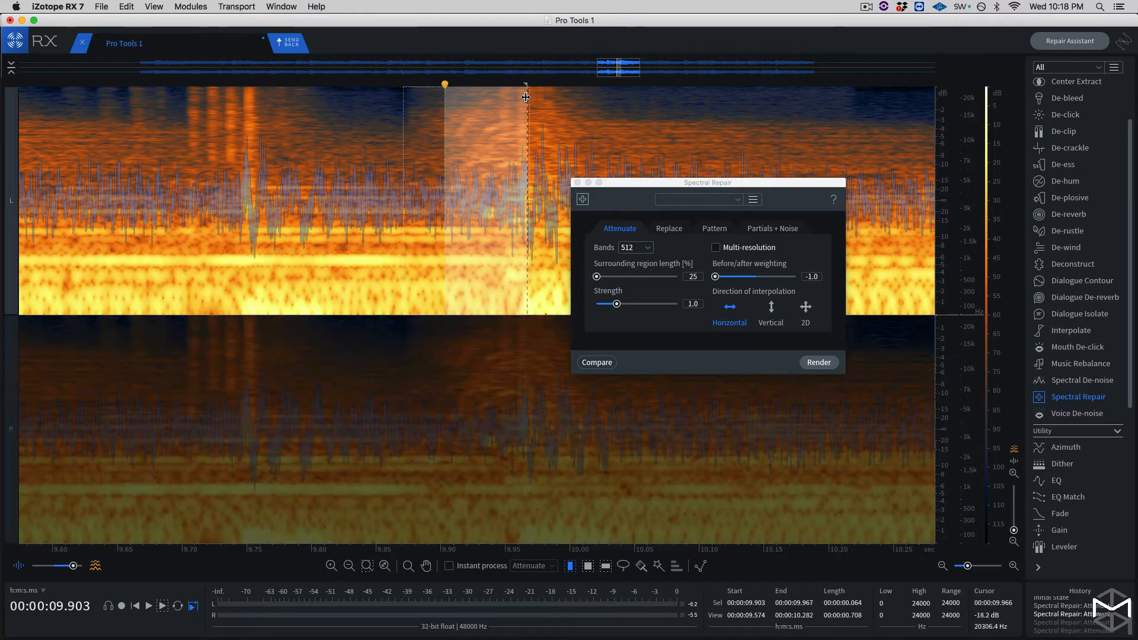
{"action": "left_click", "coordinate": [462, 377], "text": "shift"}
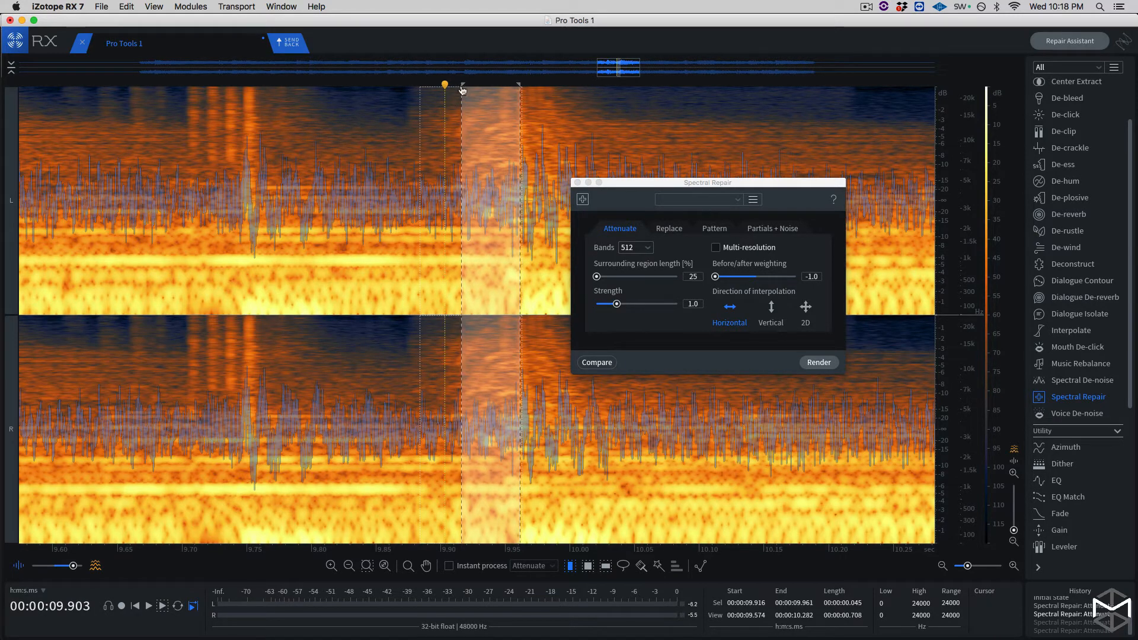
{"action": "left_click_drag", "start_coordinate": [462, 90], "coordinate": [447, 90]}
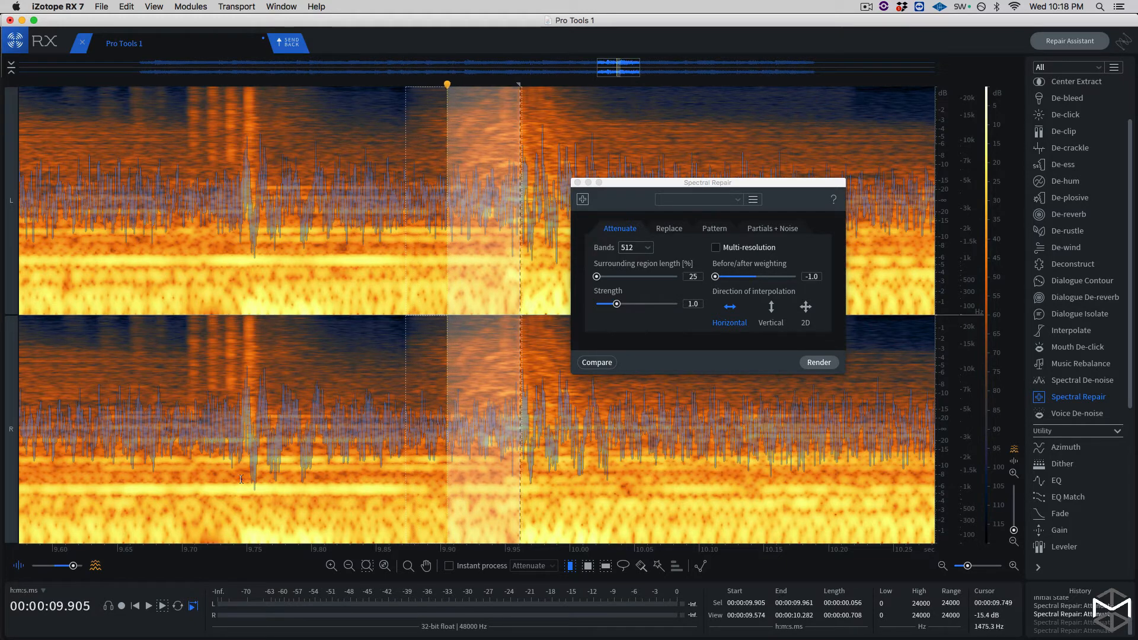
{"action": "left_click", "coordinate": [163, 606]}
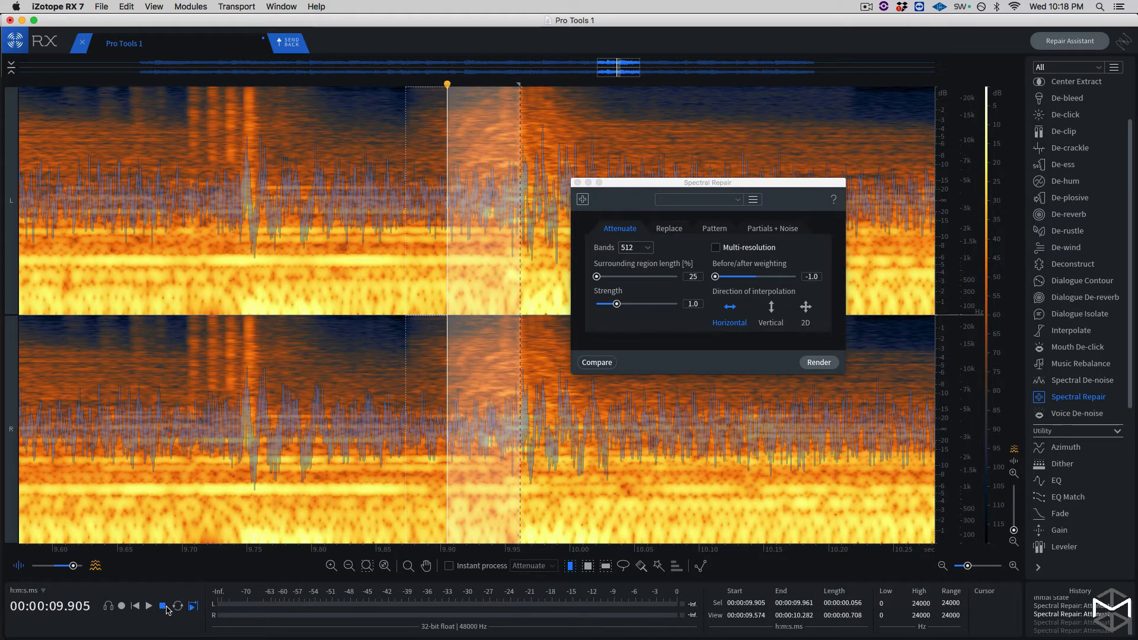
{"action": "left_click", "coordinate": [810, 363]}
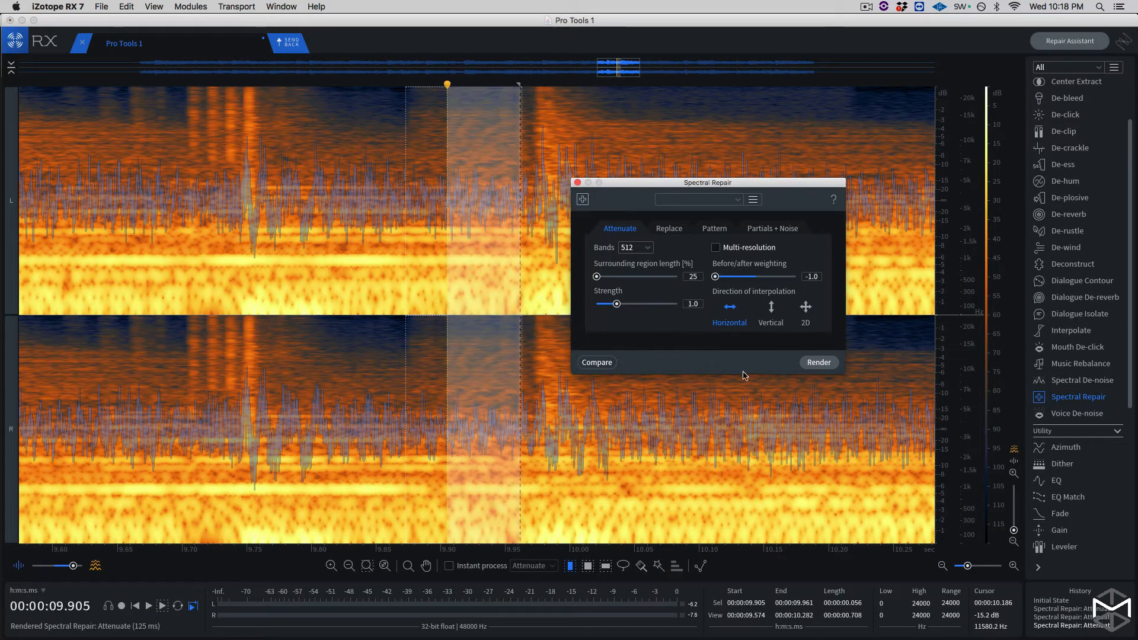
- Play the repaired passage from about 9.345 seconds to judge the squeak removal
{"action": "key", "text": "super+minus"}
{"action": "key", "text": "super+minus"}
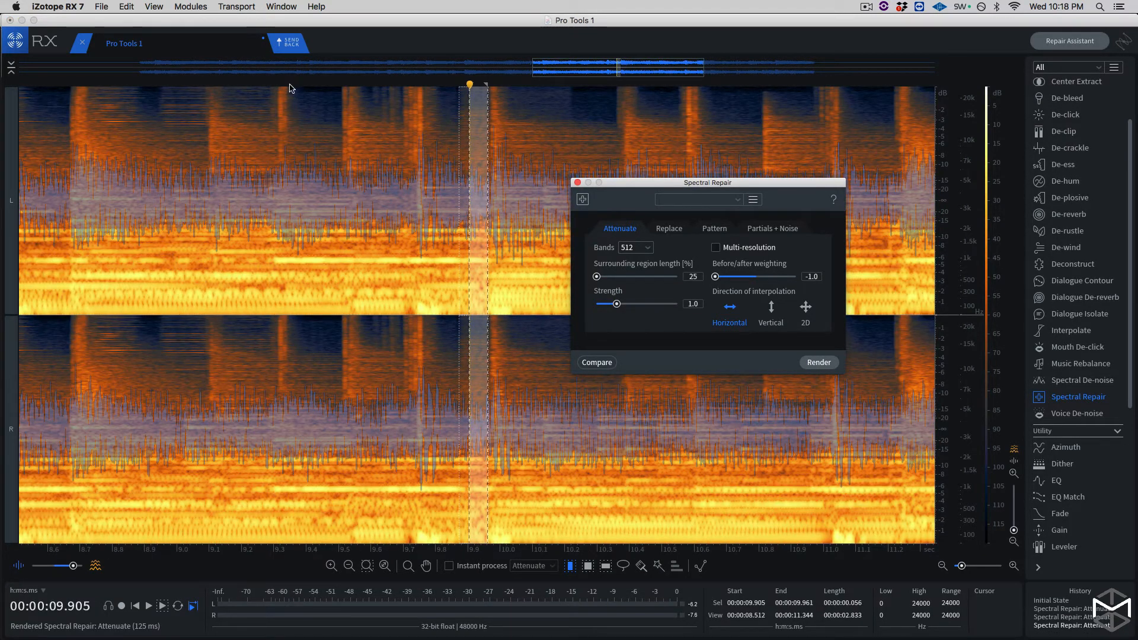
{"action": "left_click", "coordinate": [289, 85]}
{"action": "left_click", "coordinate": [288, 87]}
{"action": "key", "text": "space"}
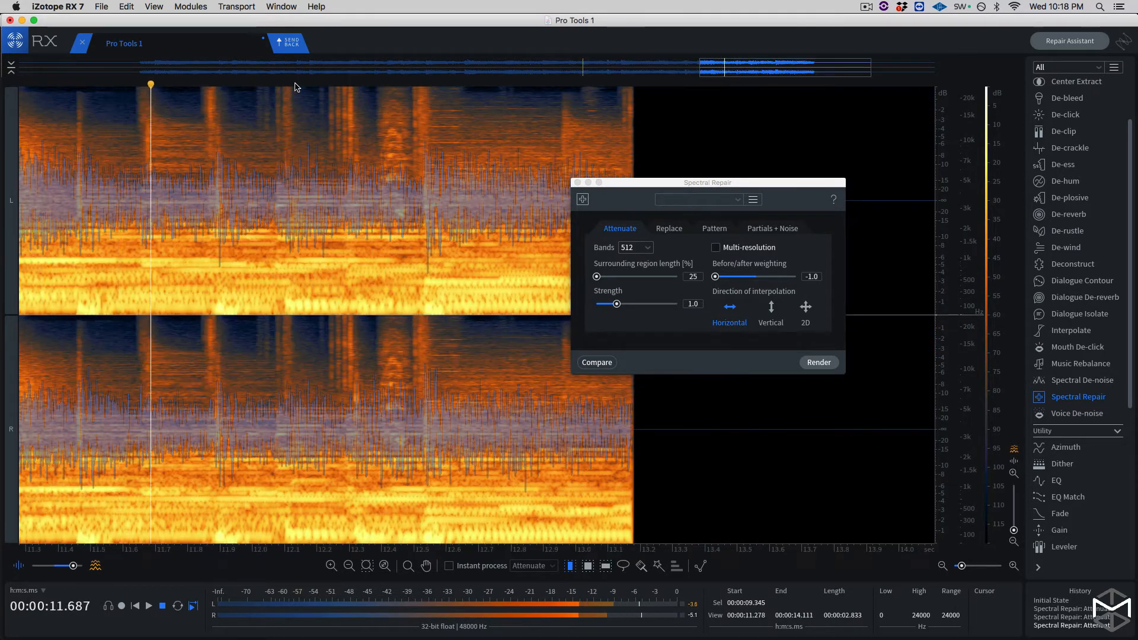
{"action": "key", "text": "space"}
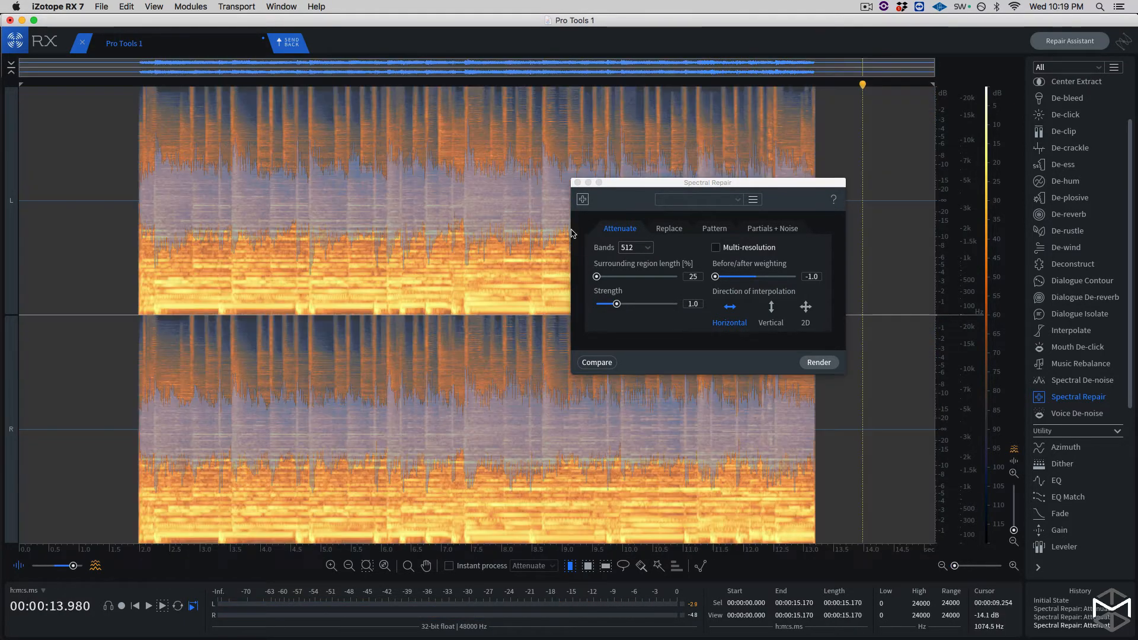
- Close the Spectral Repair module and play the clip from about 12 seconds to locate the next squeak
{"action": "left_click", "coordinate": [578, 183]}
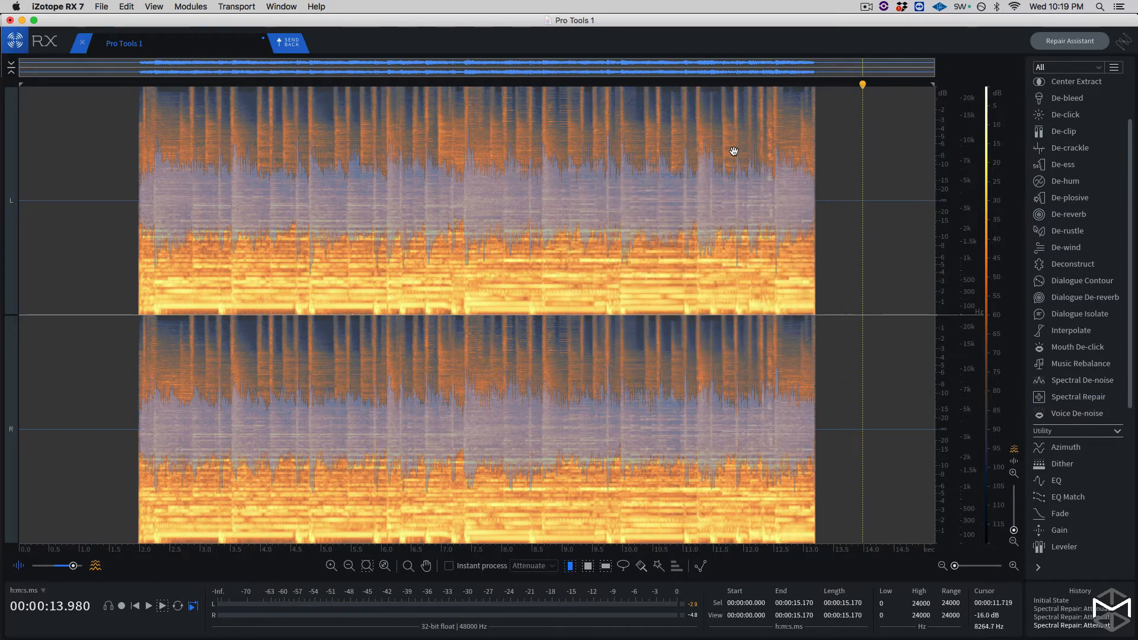
{"action": "left_click", "coordinate": [744, 84]}
{"action": "key", "text": "space"}
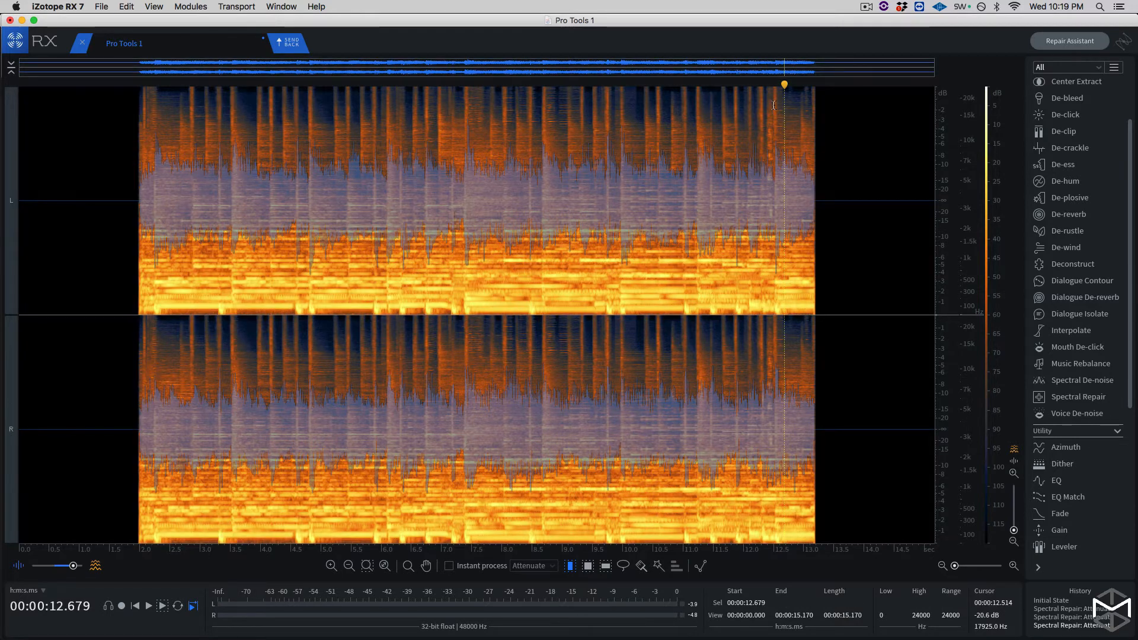
- Select the squeak as a time range from about 12.381 to 12.494 seconds across both channels and audition the selection
{"action": "left_click", "coordinate": [773, 105]}
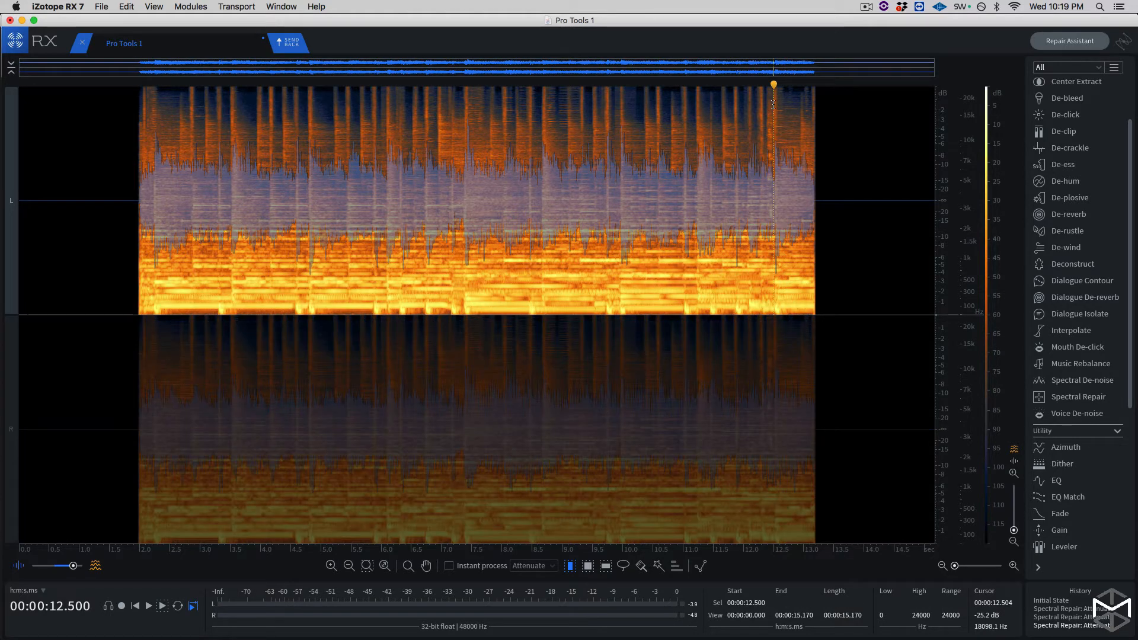
{"action": "key", "text": "super+equal"}
{"action": "key", "text": "super+equal"}
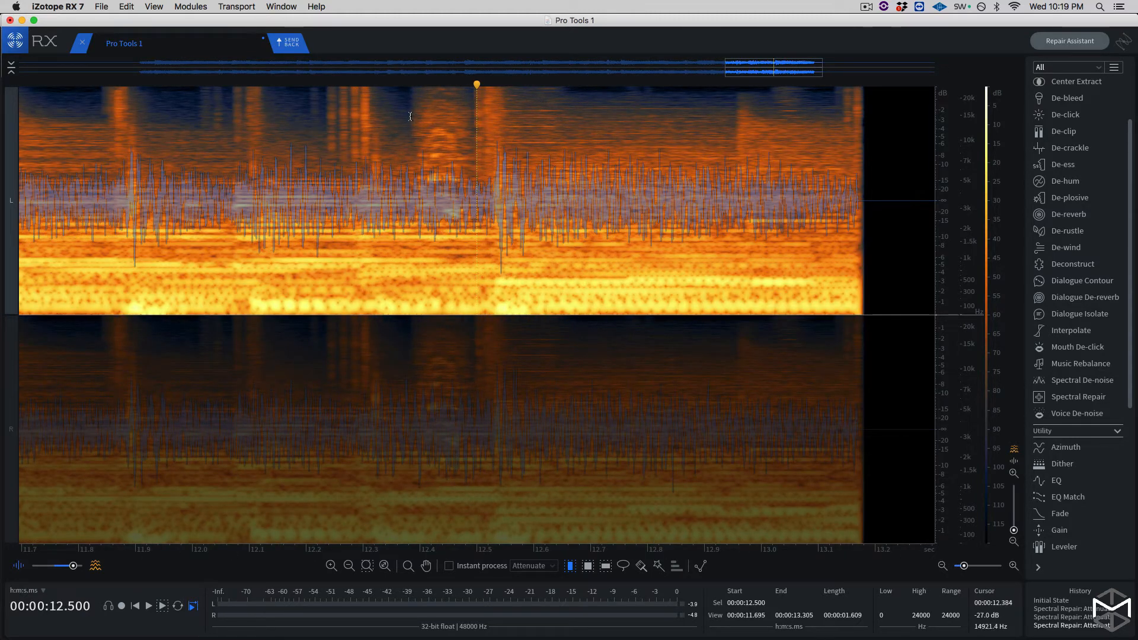
{"action": "left_click_drag", "start_coordinate": [414, 123], "coordinate": [455, 117]}
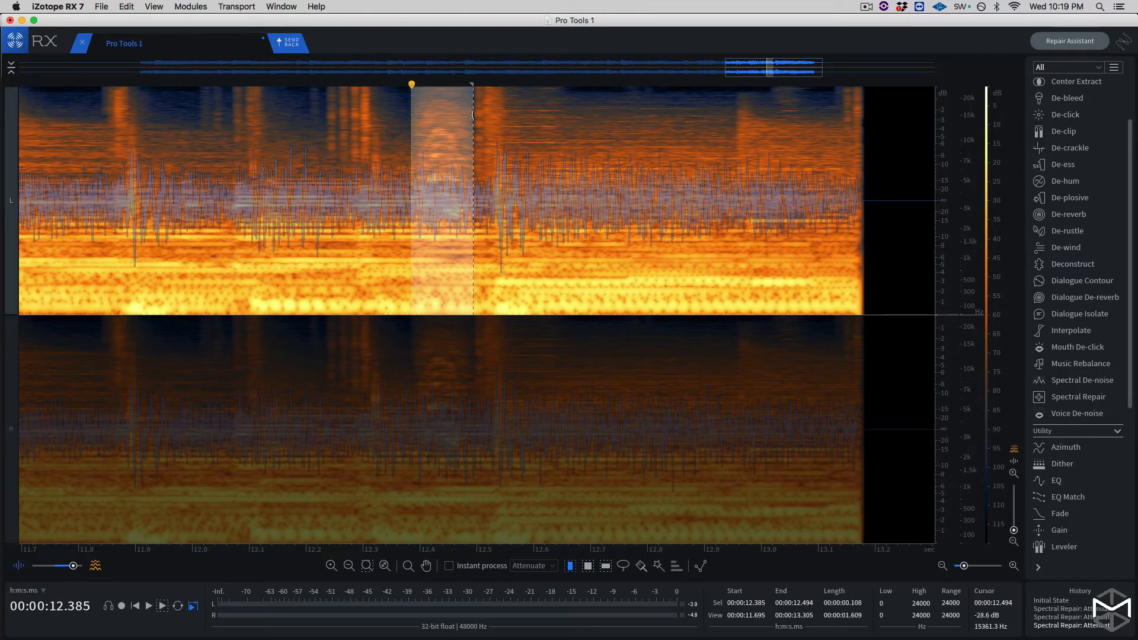
{"action": "left_click", "coordinate": [442, 446], "text": "shift"}
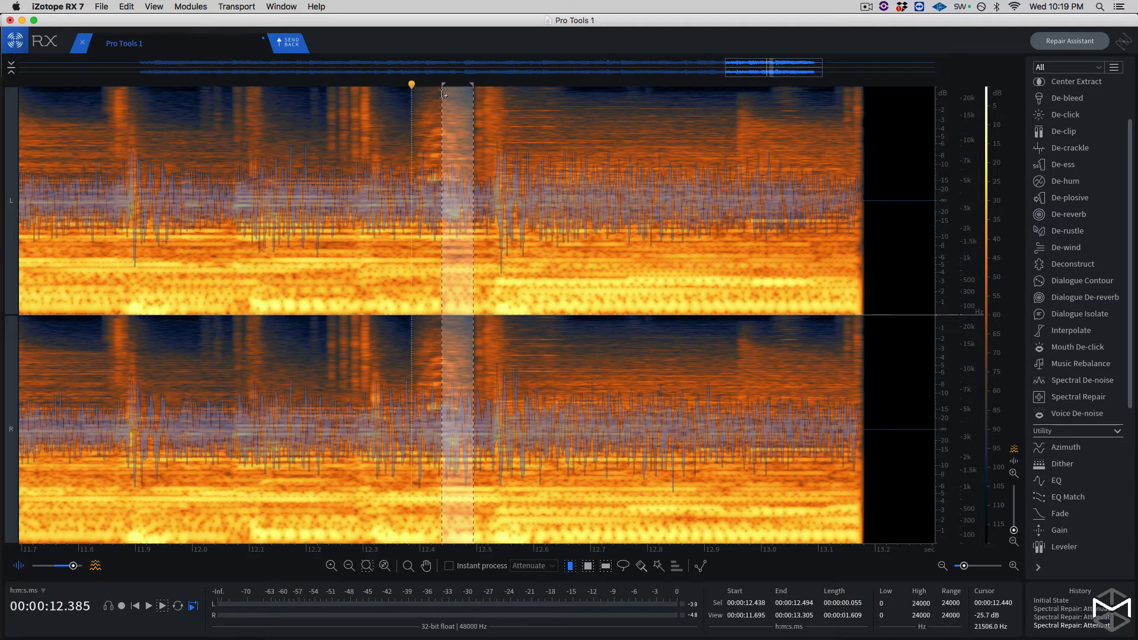
{"action": "left_click_drag", "start_coordinate": [444, 89], "coordinate": [411, 93]}
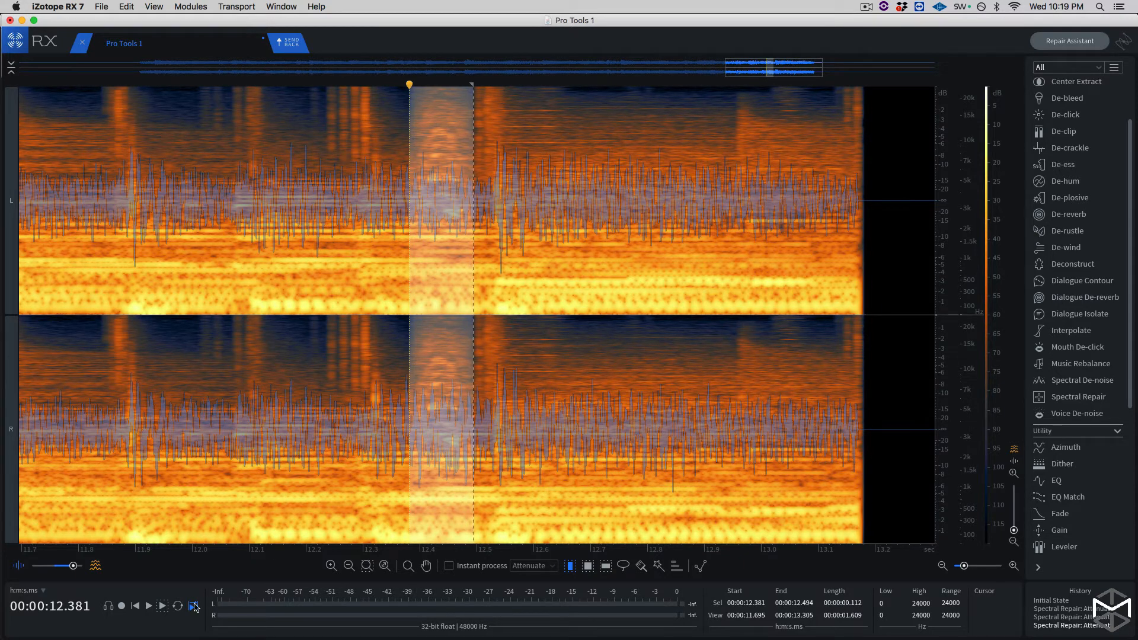
{"action": "left_click", "coordinate": [163, 606]}
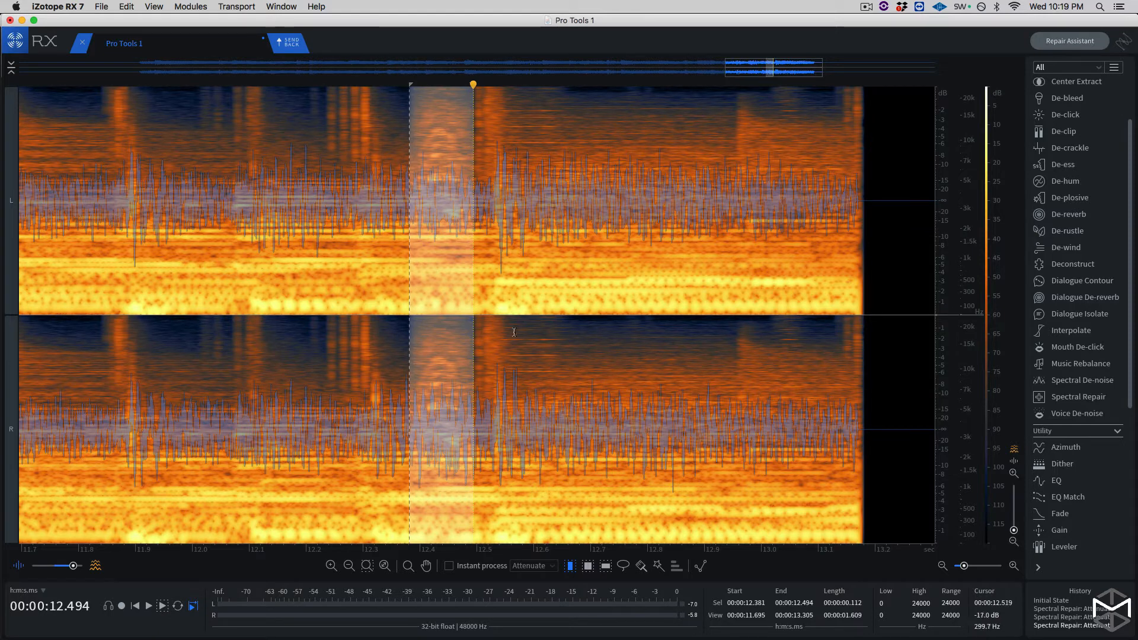
- Render the Spectral Repair attenuation on the selected squeak with the current settings and clear the selection
{"action": "left_click", "coordinate": [1069, 398]}
{"action": "left_click_drag", "start_coordinate": [790, 191], "coordinate": [793, 155]}
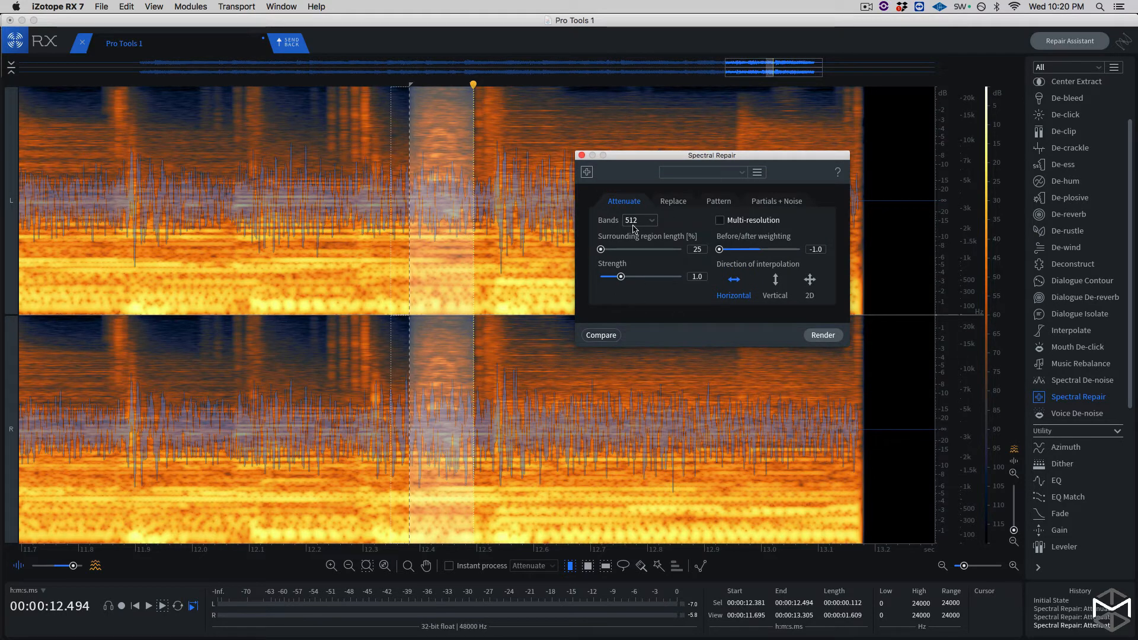
{"action": "left_click", "coordinate": [822, 335]}
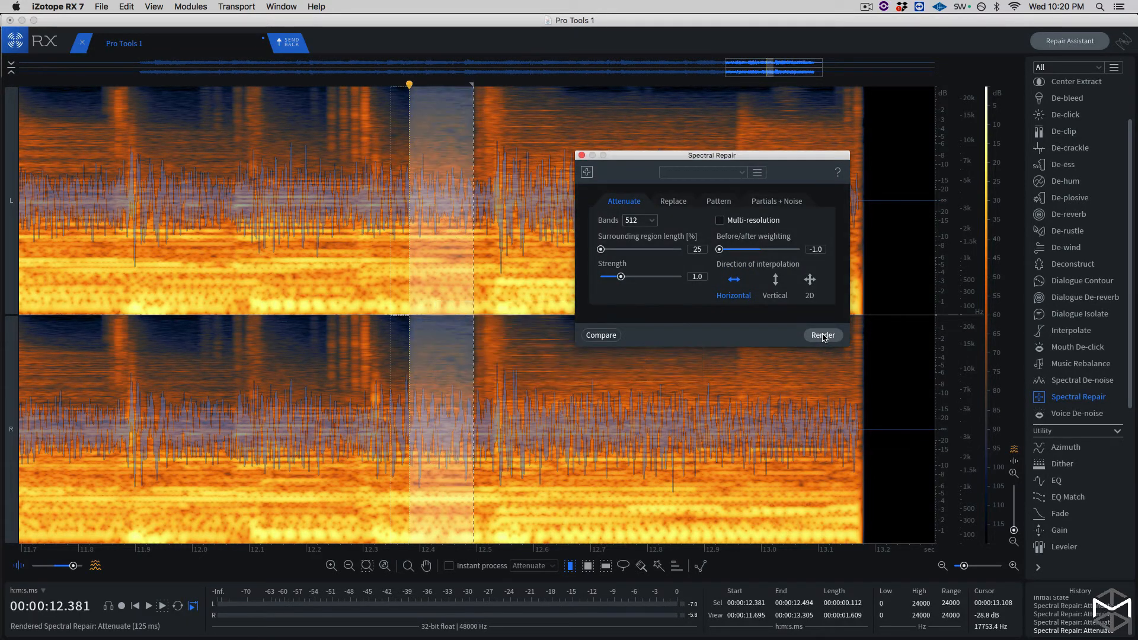
{"action": "key", "text": "super+d"}
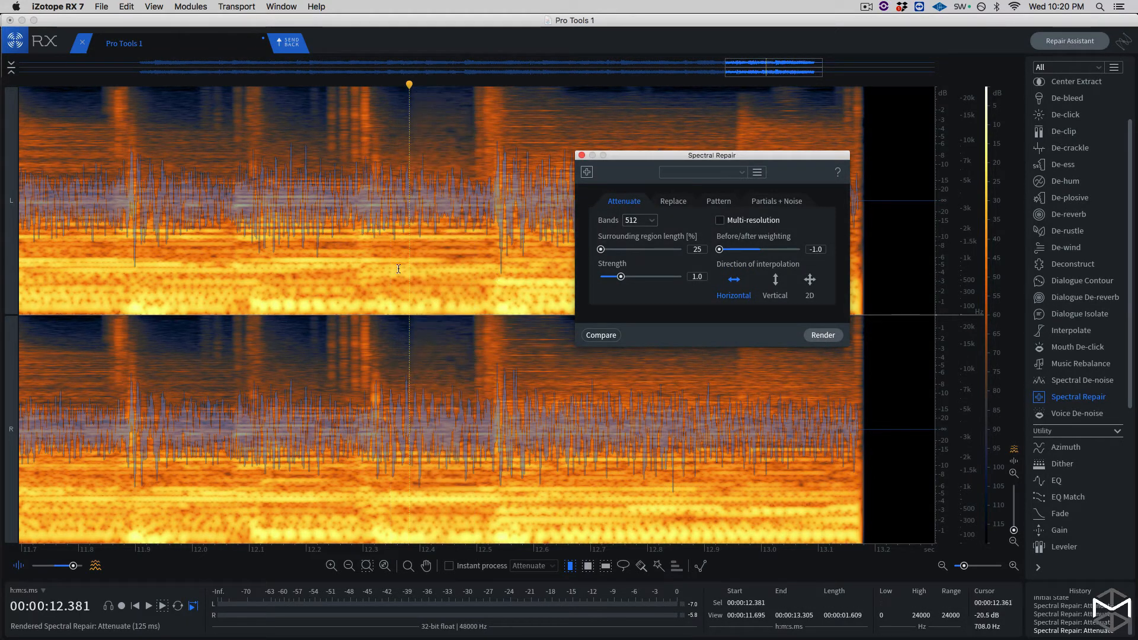
- Play the clip from about 11.669 seconds to check the latest squeak repair
{"action": "scroll", "coordinate": [385, 172], "scroll_direction": "down", "scroll_amount": 5}
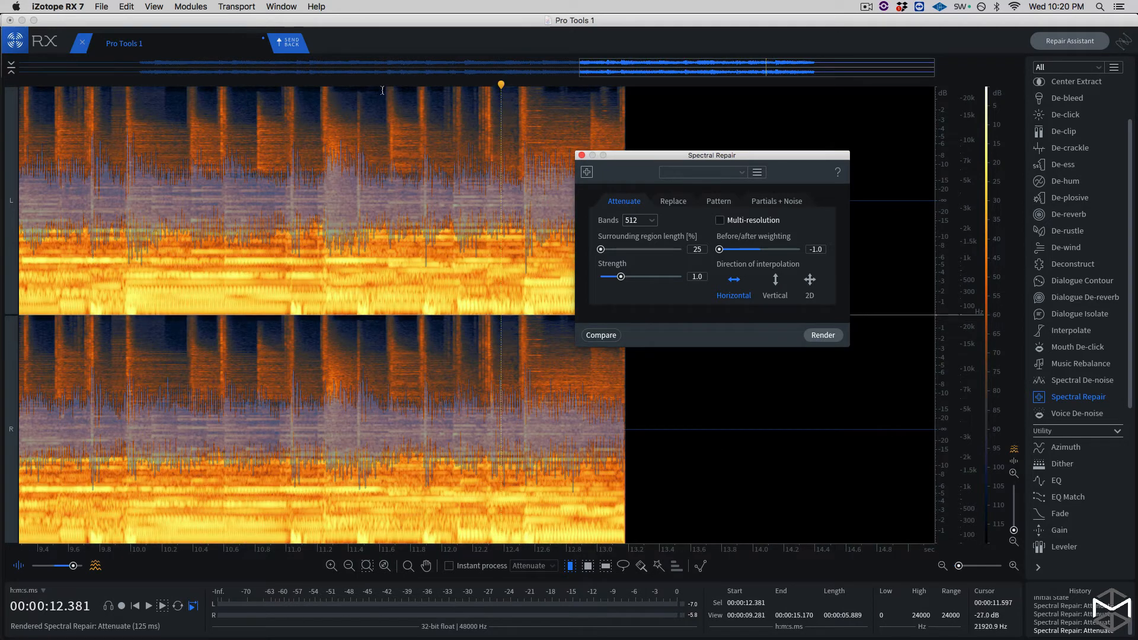
{"action": "left_click", "coordinate": [389, 88]}
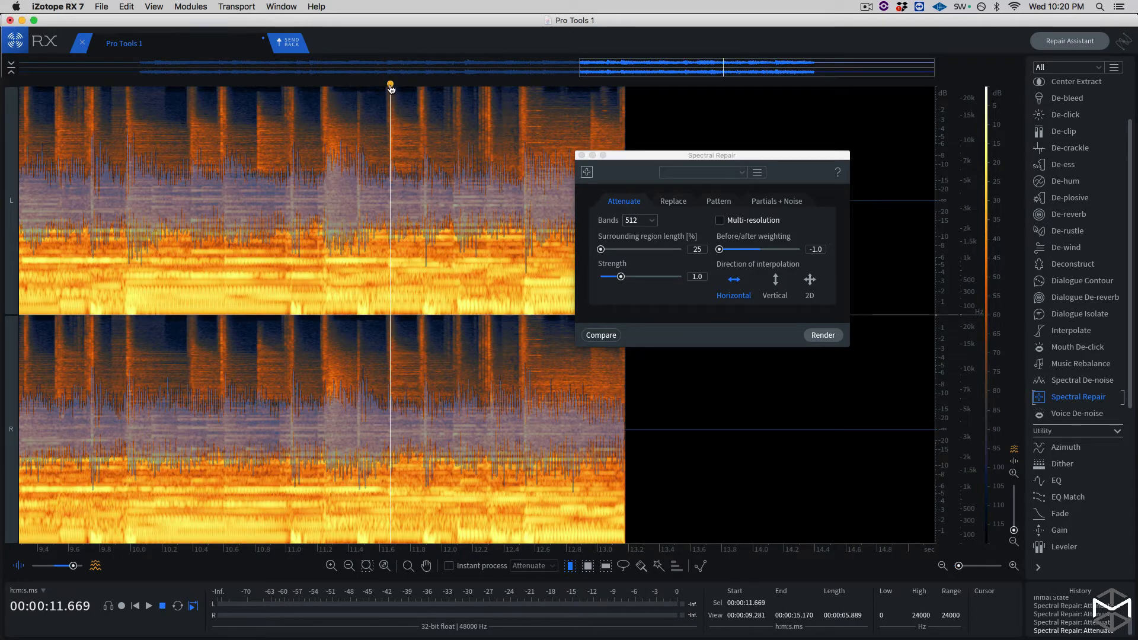
{"action": "key", "text": "space"}
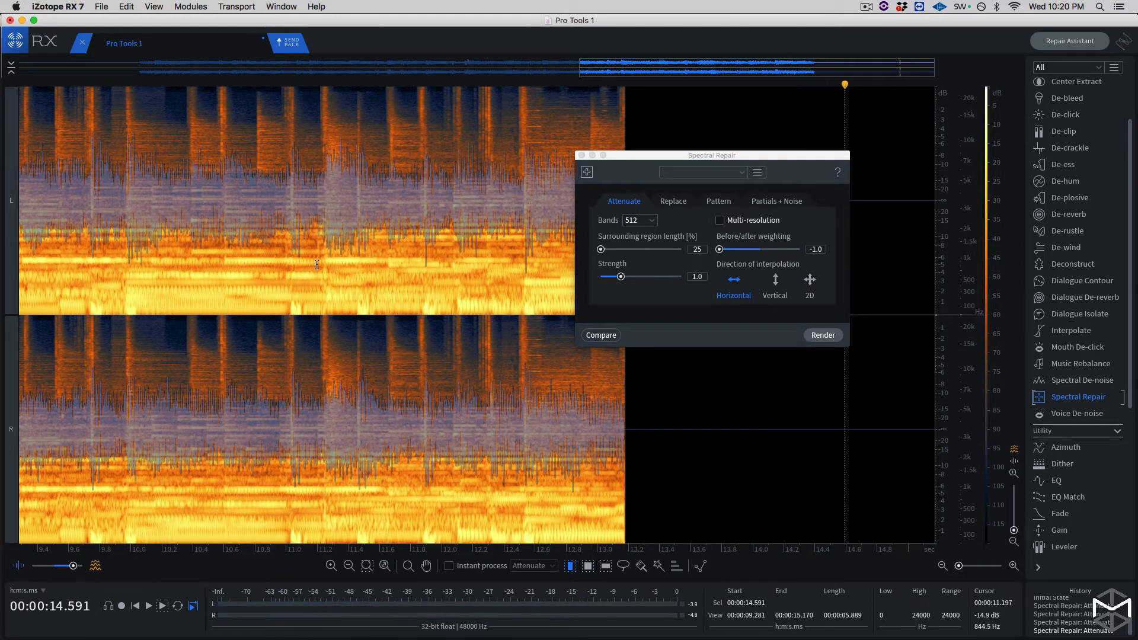
- Play the entire repaired clip from the start and close the Spectral Repair module
{"action": "key", "text": "super+a"}
{"action": "key", "text": "space"}
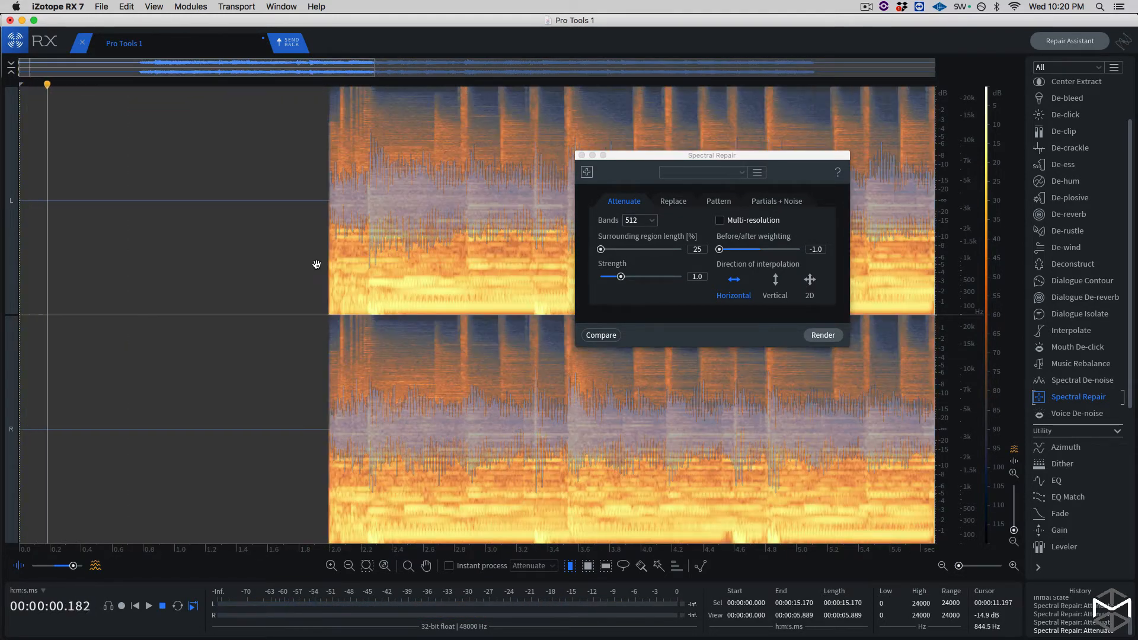
{"action": "scroll", "coordinate": [316, 264], "scroll_direction": "down", "scroll_amount": 5}
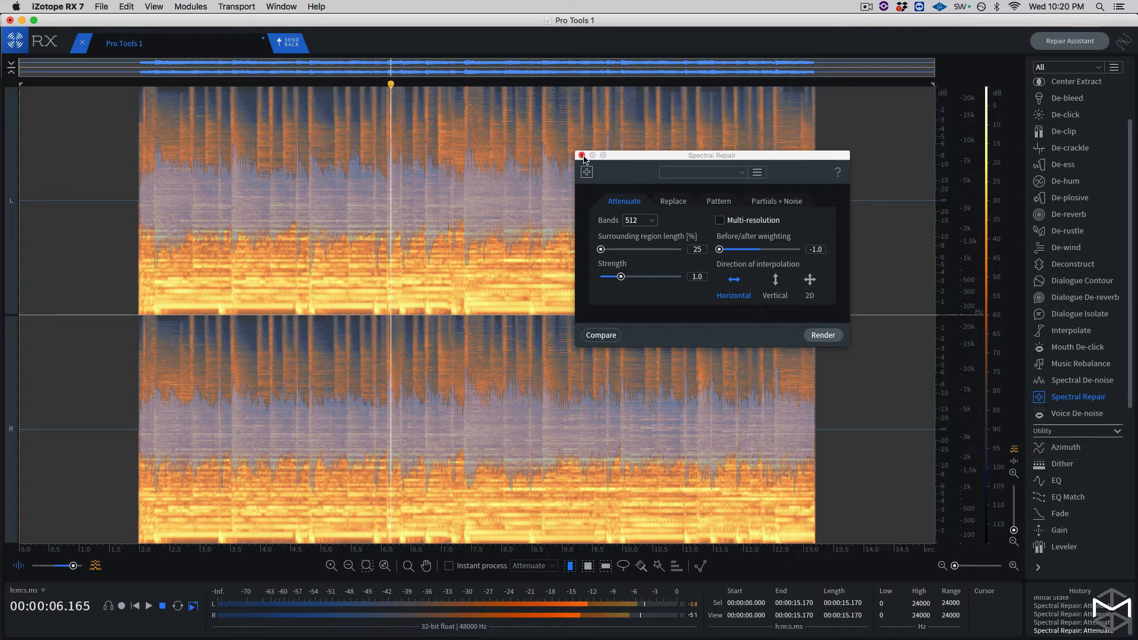
{"action": "left_click", "coordinate": [582, 156]}
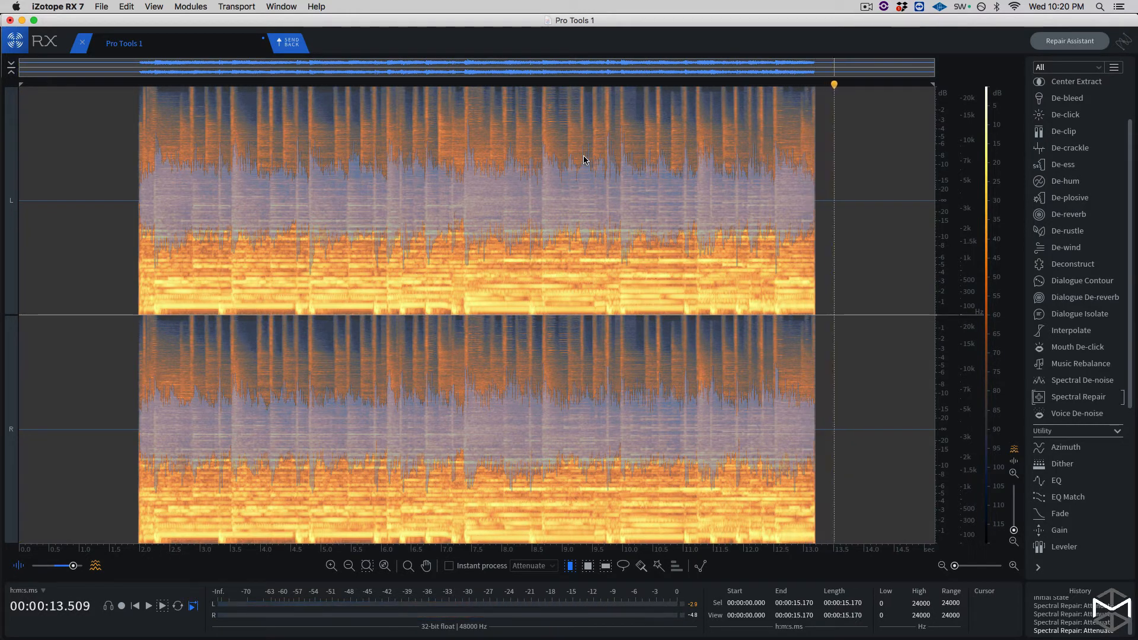
- Send the repaired audio back from RX to Pro Tools and reposition the RX Connect window below the guitar clips
{"action": "key", "text": "super+Tab"}
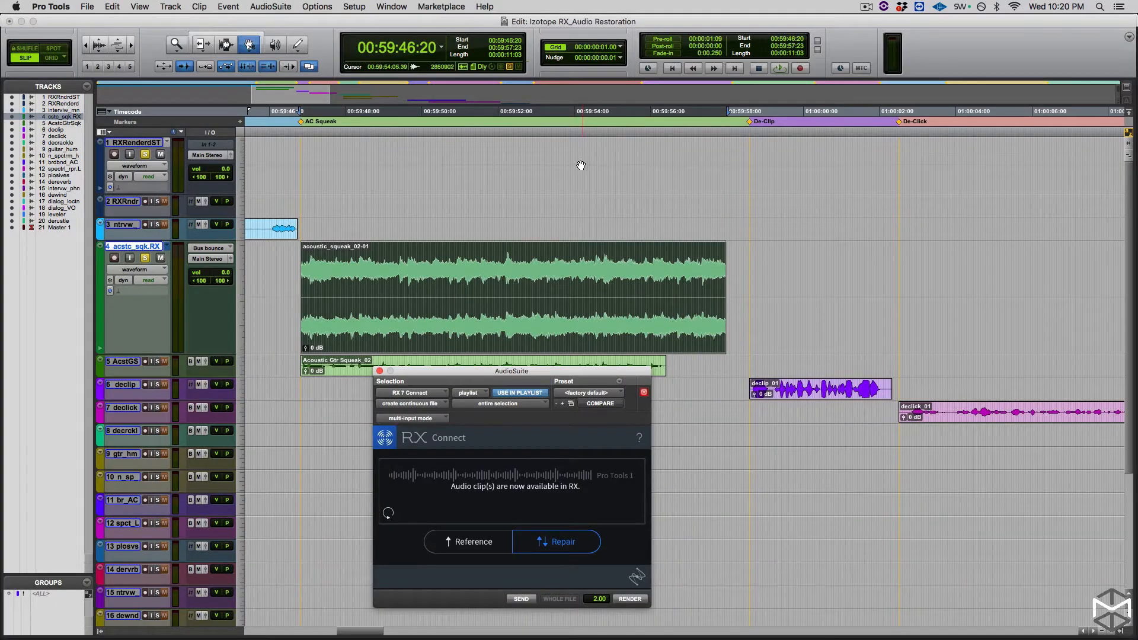
{"action": "left_click_drag", "start_coordinate": [482, 372], "coordinate": [484, 395]}
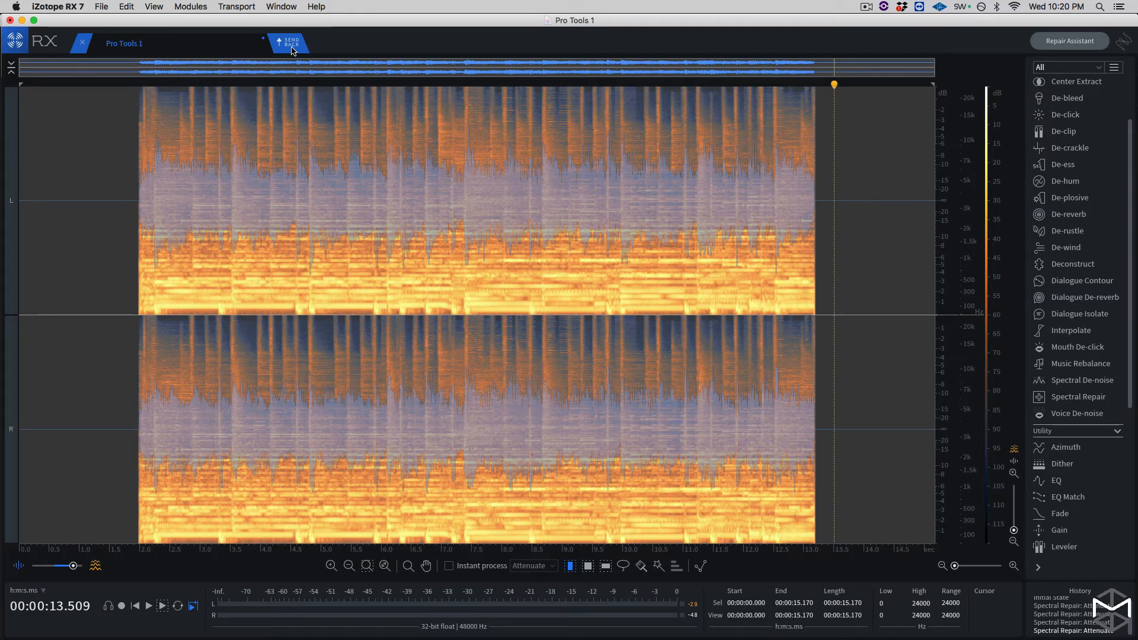
{"action": "left_click", "coordinate": [291, 44]}
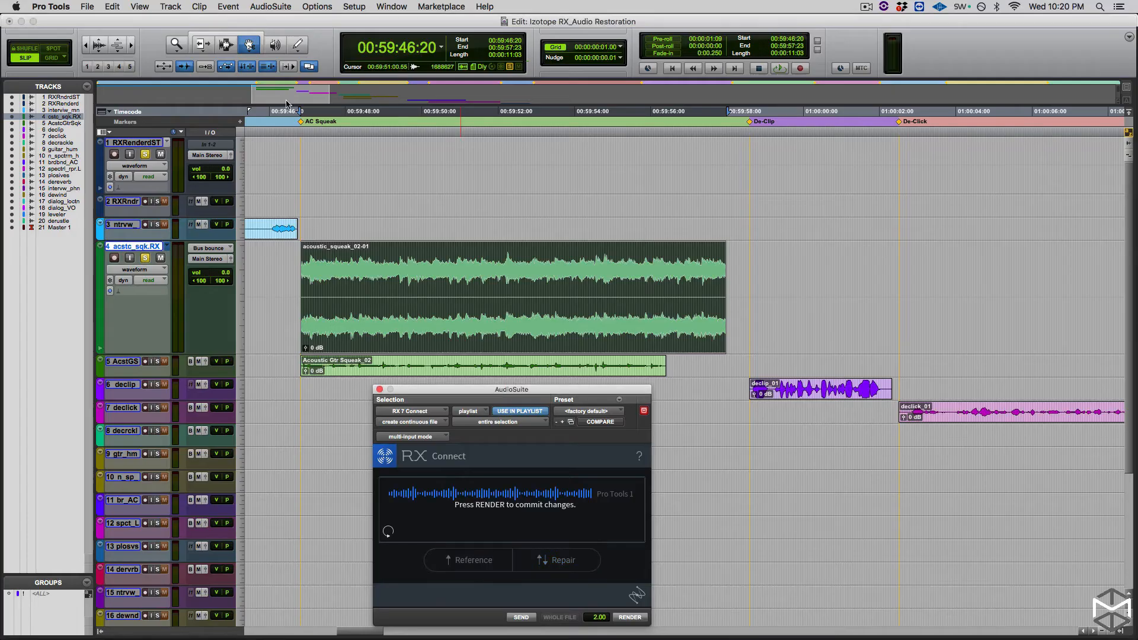
{"action": "left_click_drag", "start_coordinate": [455, 394], "coordinate": [449, 389]}
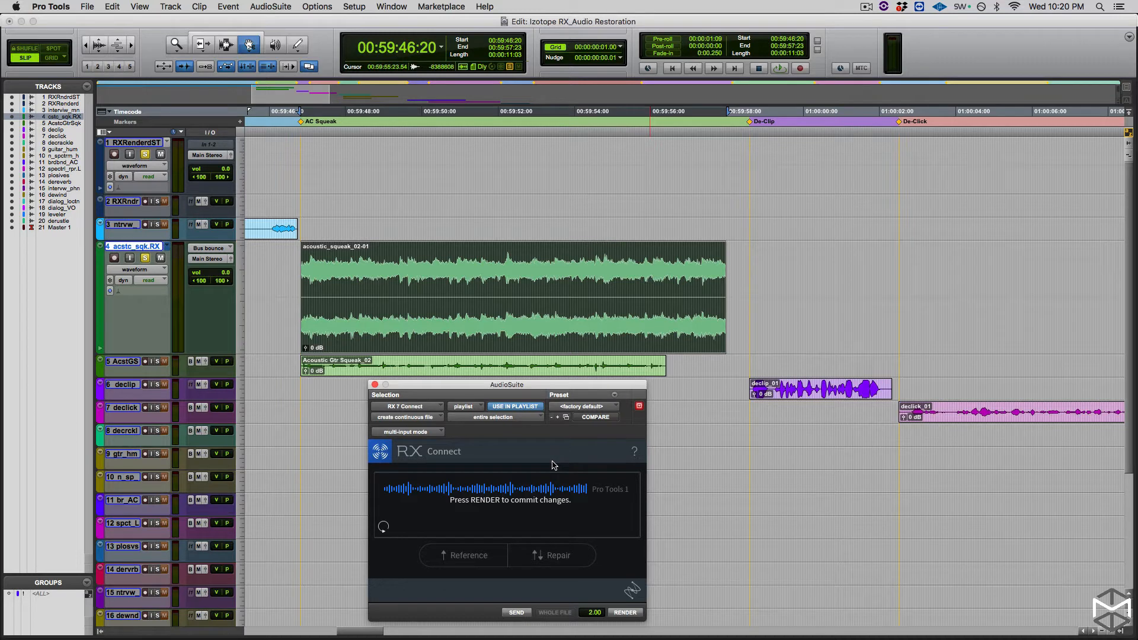
- Move the edit selection up to the RXRenderdST track and render the RX Connect repair there
{"action": "key", "text": "p"}
{"action": "key", "text": "p"}
{"action": "key", "text": "p"}
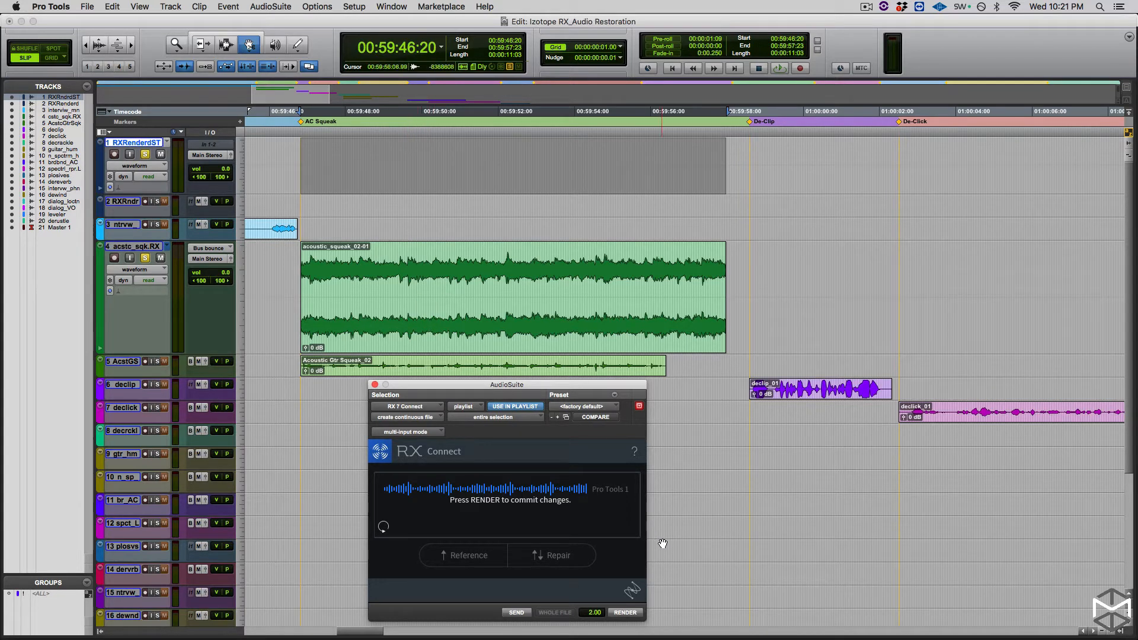
{"action": "left_click", "coordinate": [626, 613]}
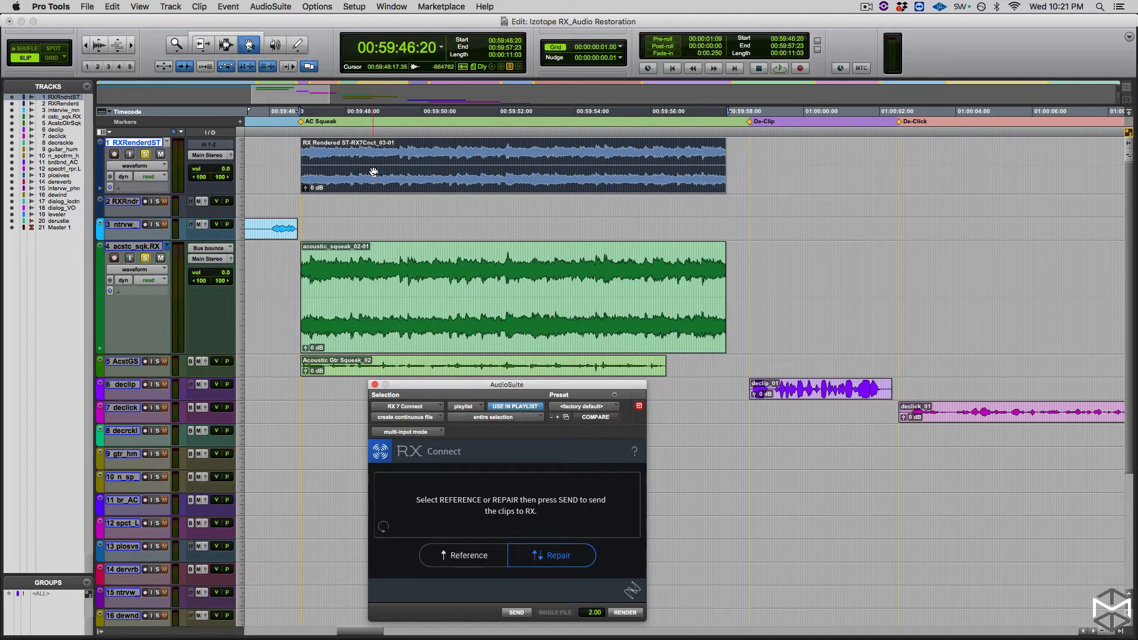
- Select the original and rendered clips together and compare them by playing with the original soloed and with the RXRenderdST track soloed
{"action": "left_click", "coordinate": [104, 247], "text": "super"}
{"action": "left_click", "coordinate": [123, 146], "text": "super"}
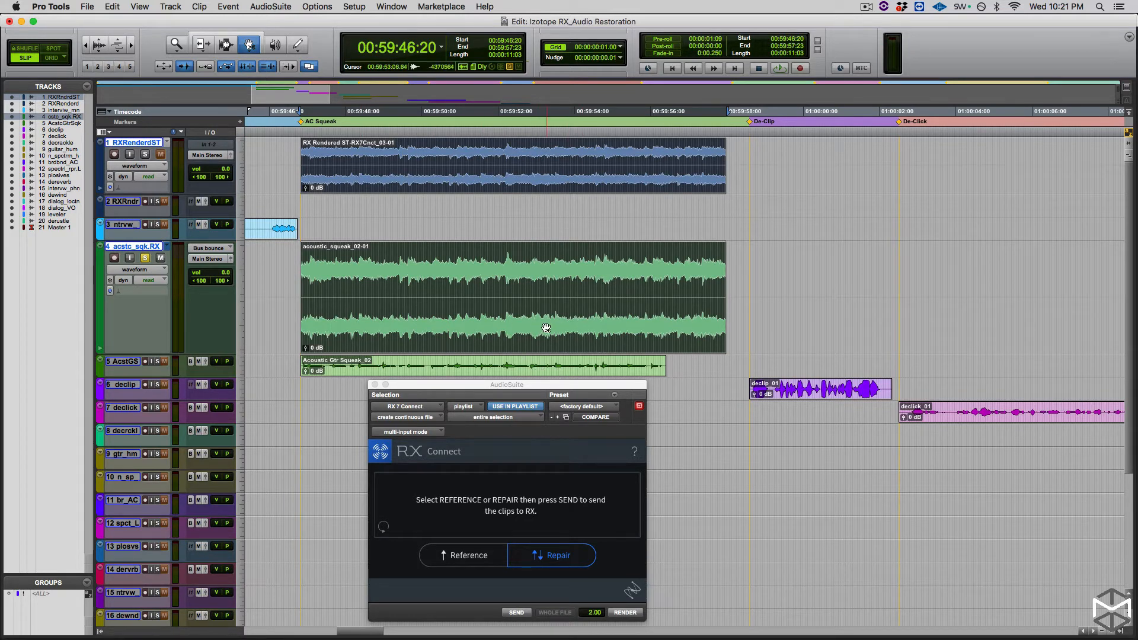
{"action": "key", "text": "space"}
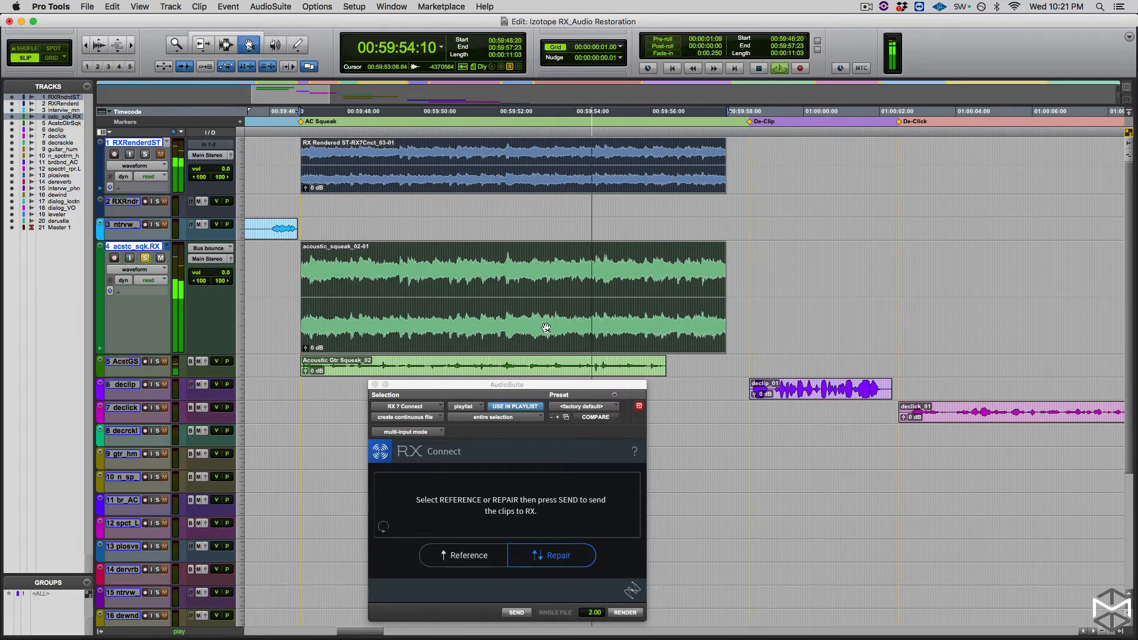
{"action": "key", "text": "space"}
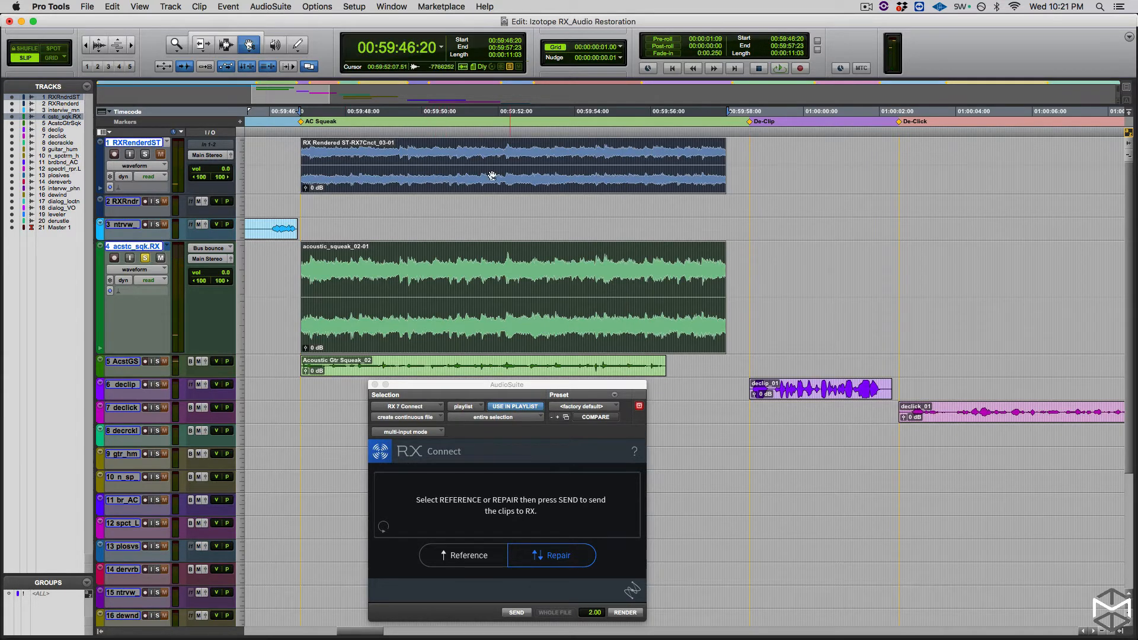
{"action": "key", "text": "shift+s"}
{"action": "key", "text": "space"}
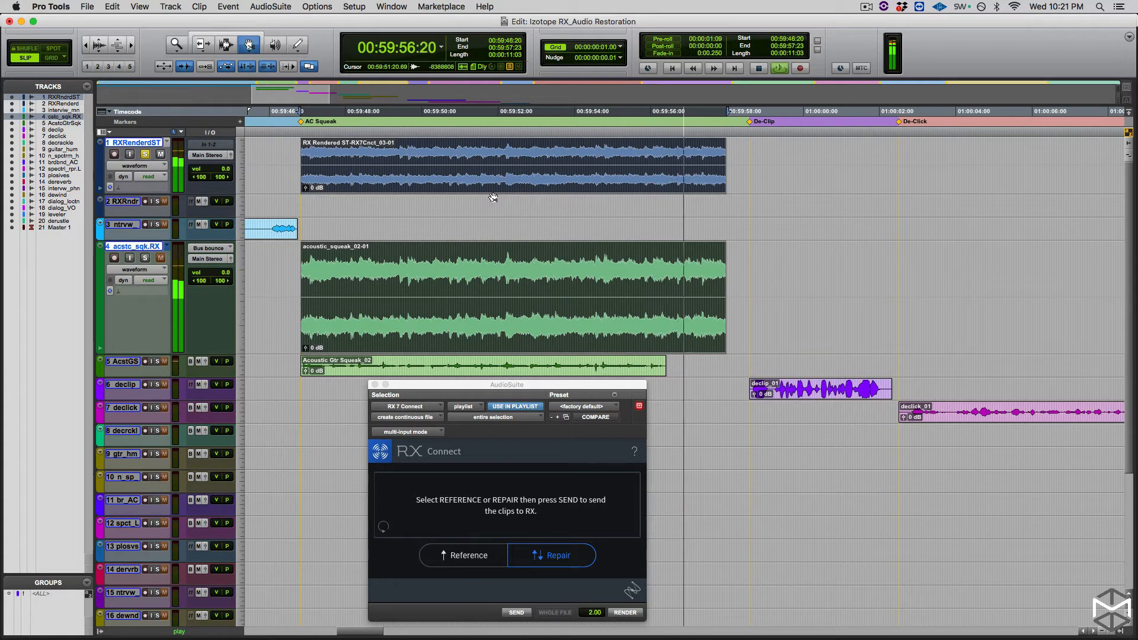
- Stop playback, undo the render on the RXRenderdST track, and return the edit selection to the original acoustic_squeak clip
{"action": "key", "text": "space"}
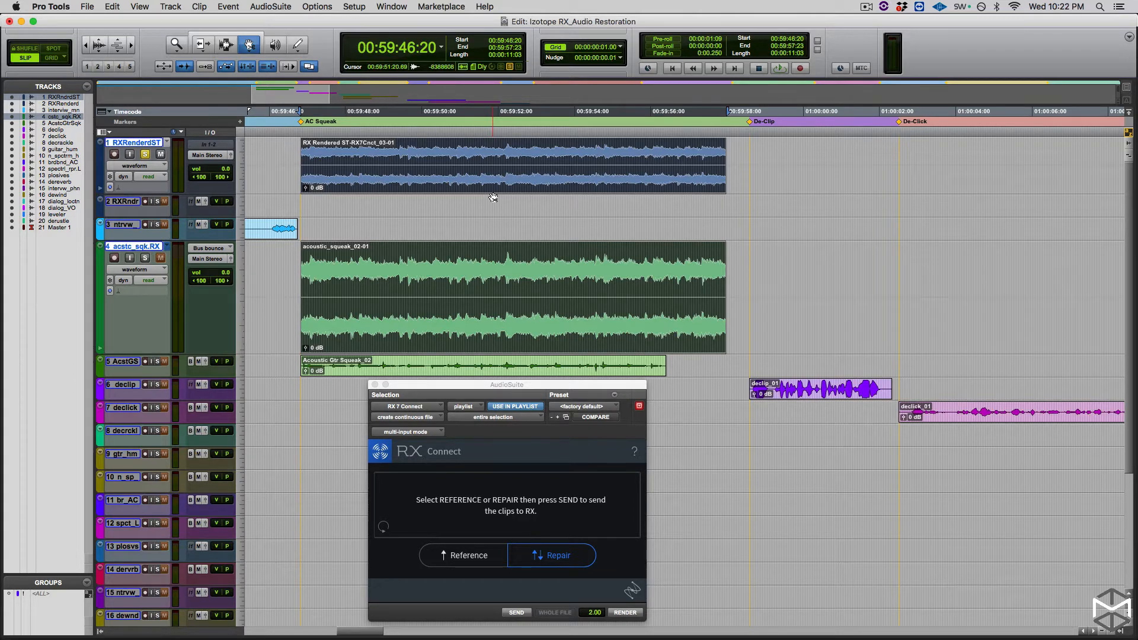
{"action": "key", "text": "super+z"}
{"action": "key", "text": "semicolon"}
{"action": "key", "text": "semicolon"}
{"action": "key", "text": "semicolon"}
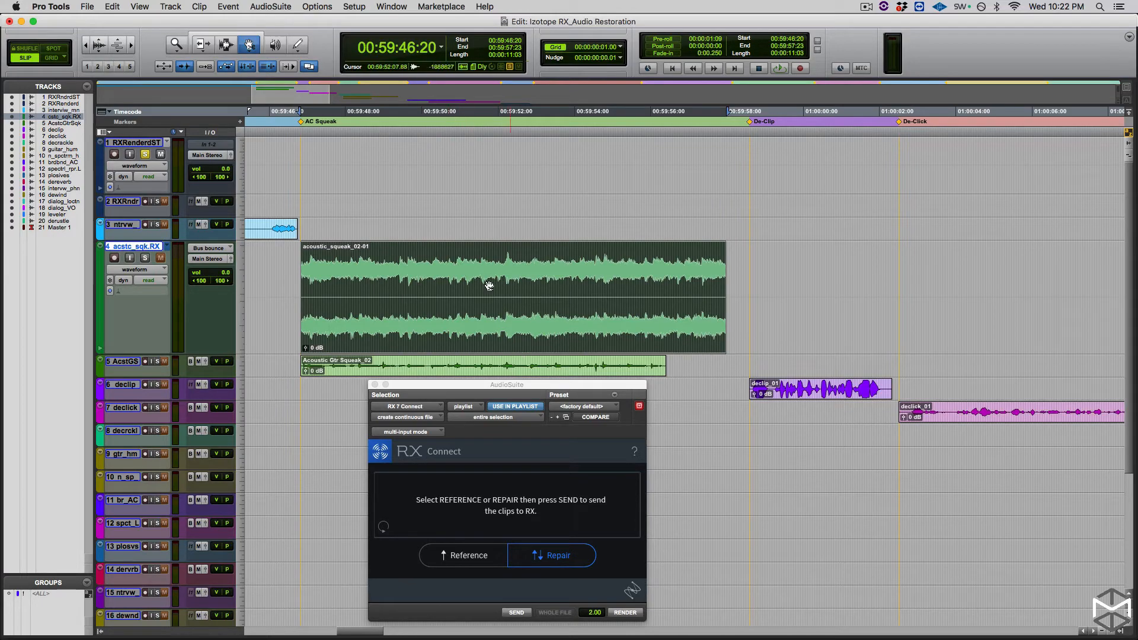
- Send the repaired audio back from RX again, render it onto the original acoustic guitar track, and switch that track to playlists view
{"action": "key", "text": "super+Tab"}
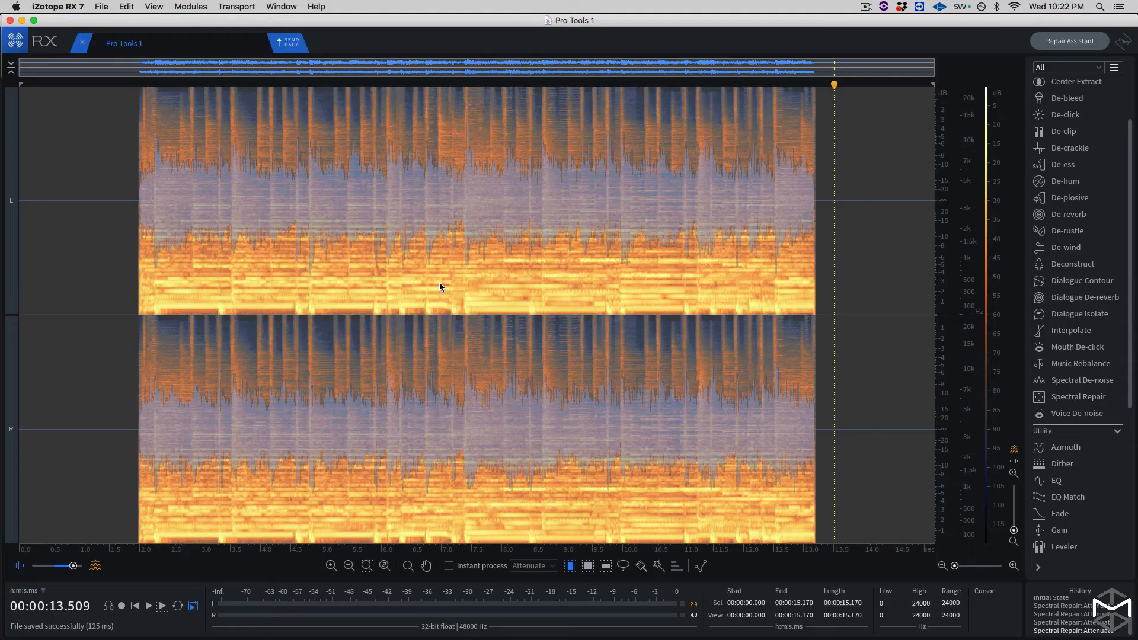
{"action": "left_click", "coordinate": [292, 44]}
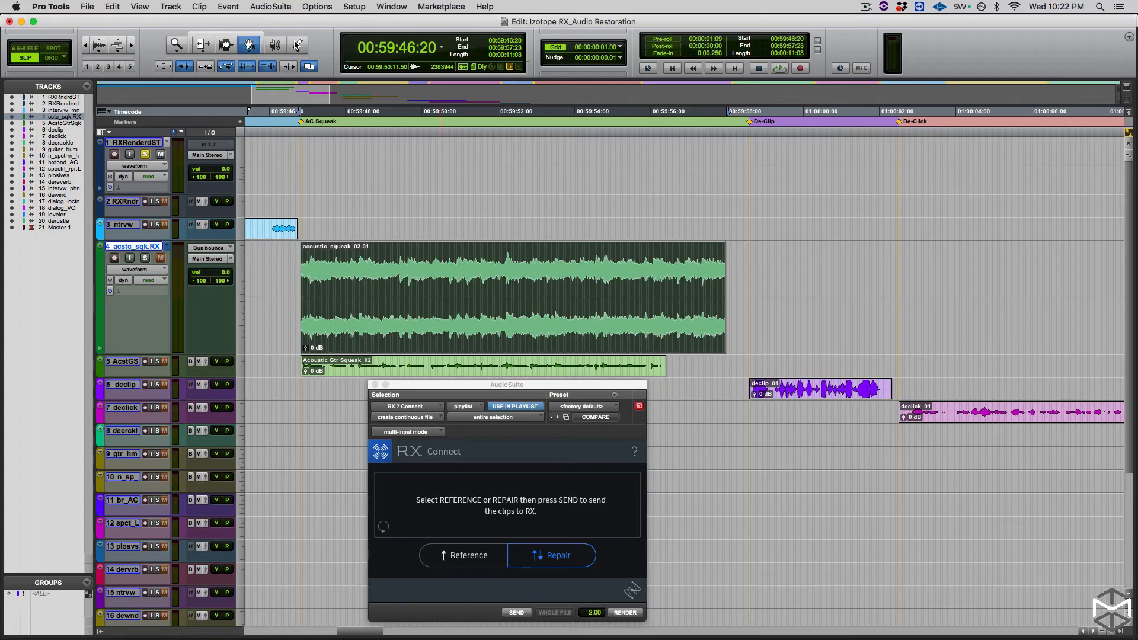
{"action": "left_click", "coordinate": [626, 614]}
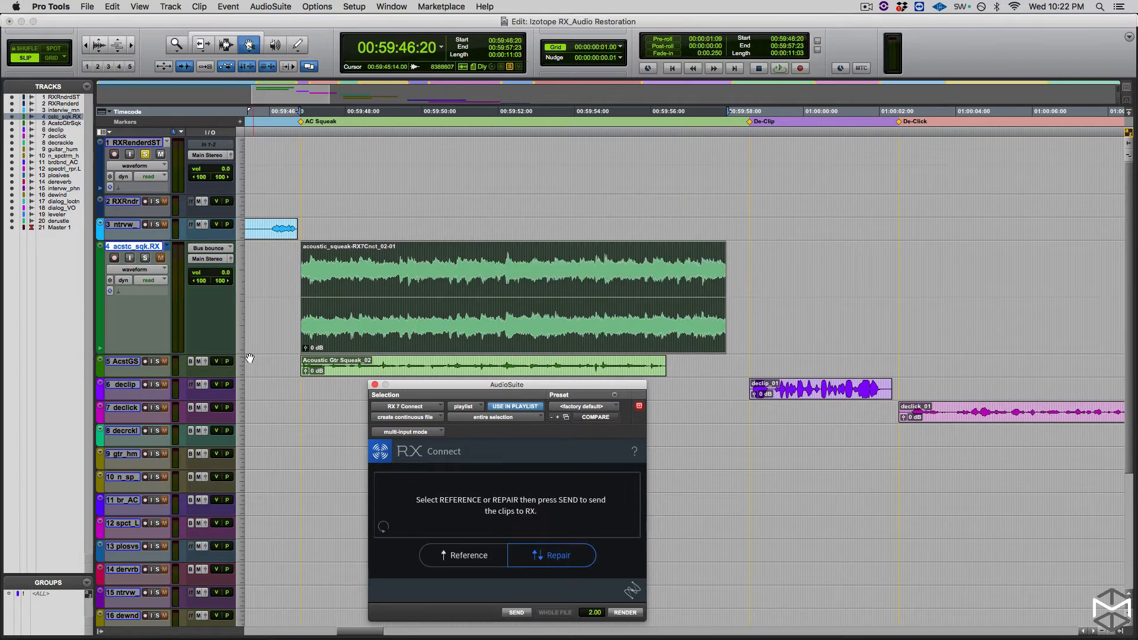
{"action": "left_click", "coordinate": [152, 269]}
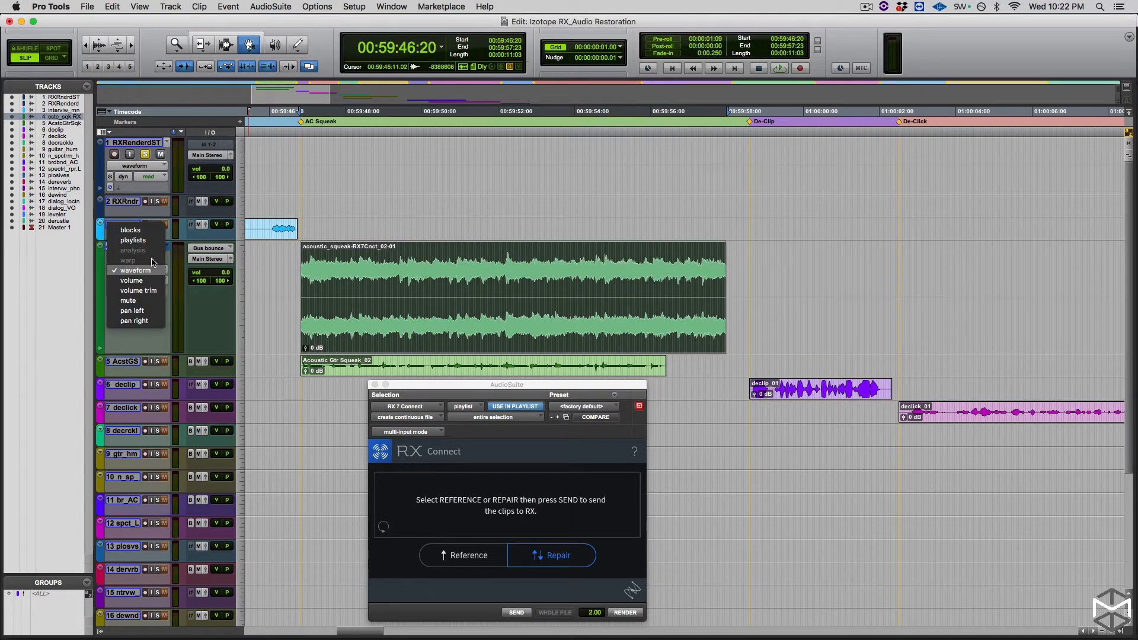
{"action": "left_click", "coordinate": [150, 241]}
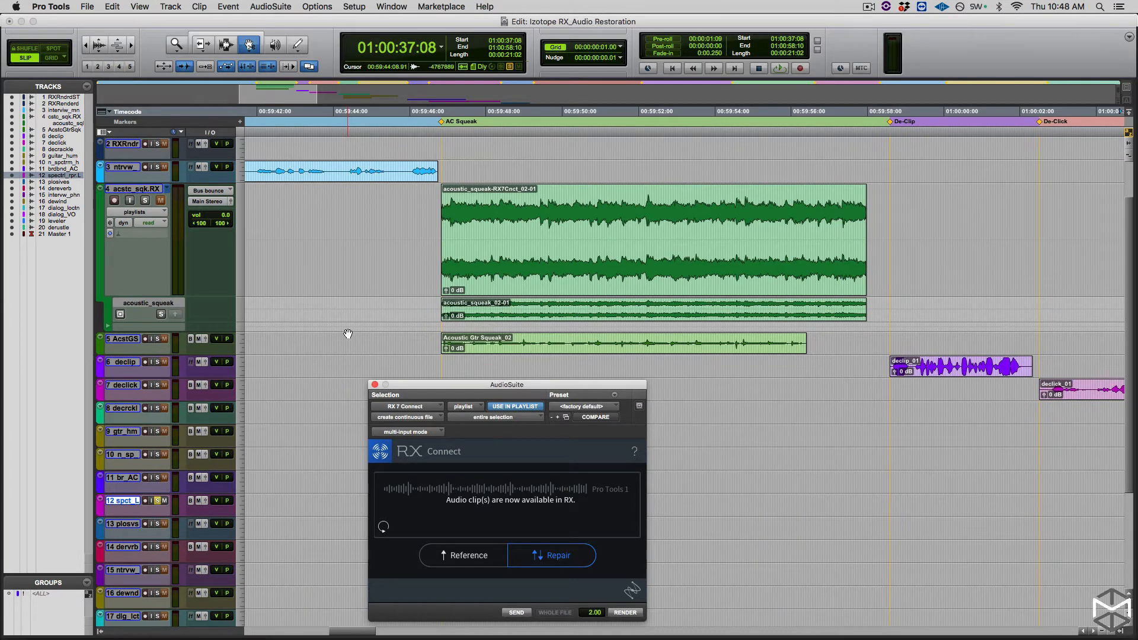
- Jump to the Spectral Repair memory location and move the RX Connect window above the clips there
{"action": "key", "text": "super+5"}
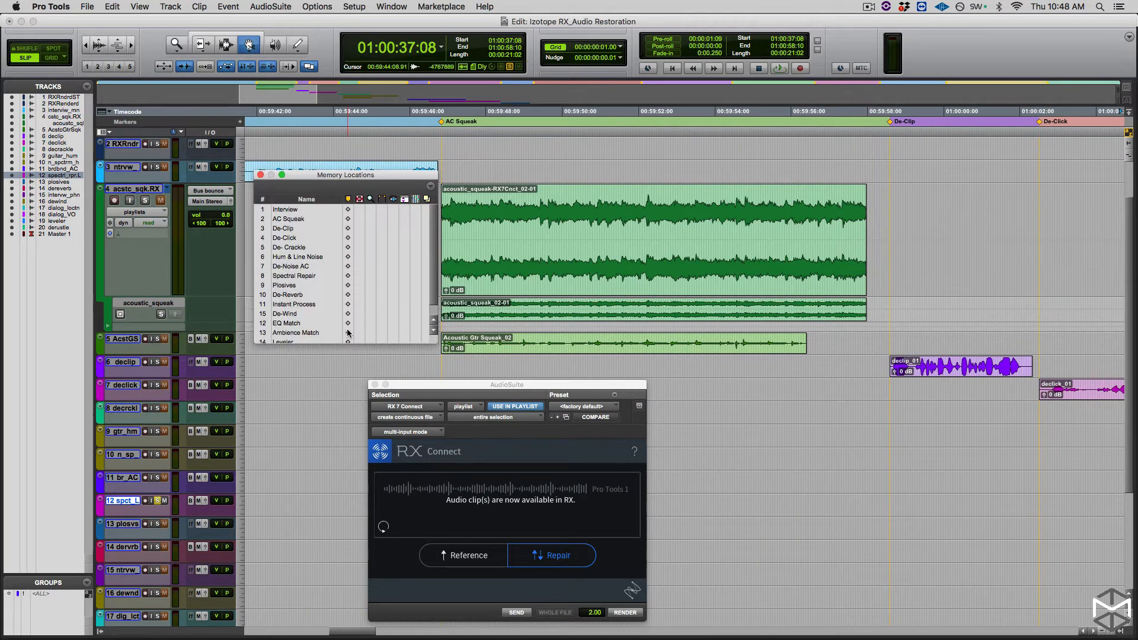
{"action": "scroll", "coordinate": [286, 293], "scroll_direction": "down", "scroll_amount": 2}
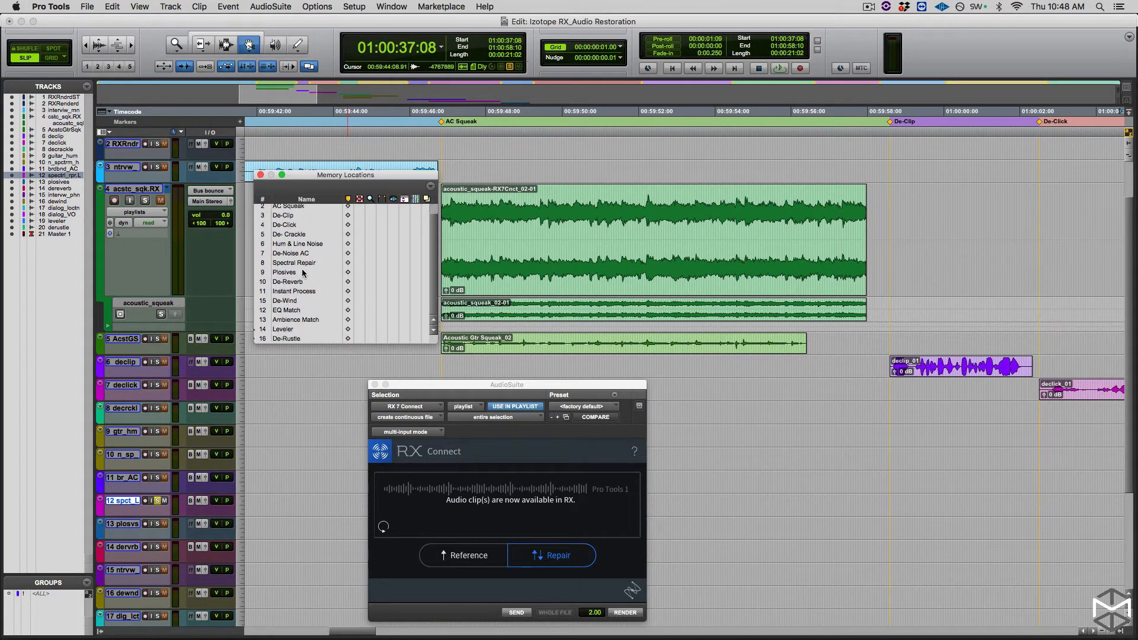
{"action": "left_click", "coordinate": [301, 266]}
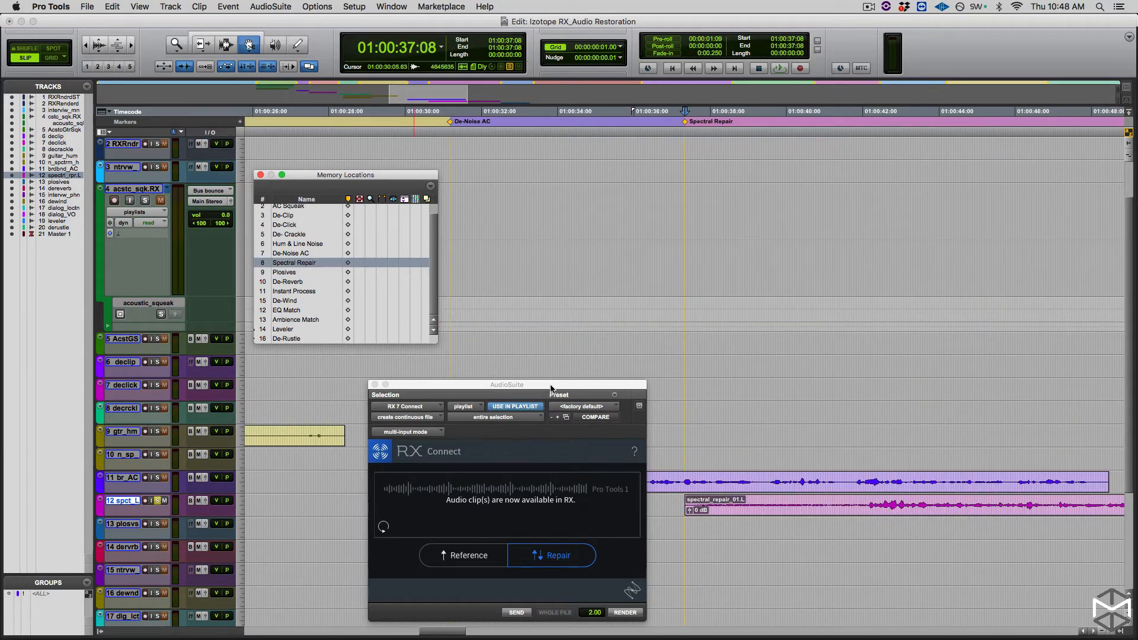
{"action": "left_click_drag", "start_coordinate": [550, 389], "coordinate": [897, 182]}
- Select the broadband_ACnoise_02 clip and increase the height of its track
{"action": "left_click", "coordinate": [515, 492]}
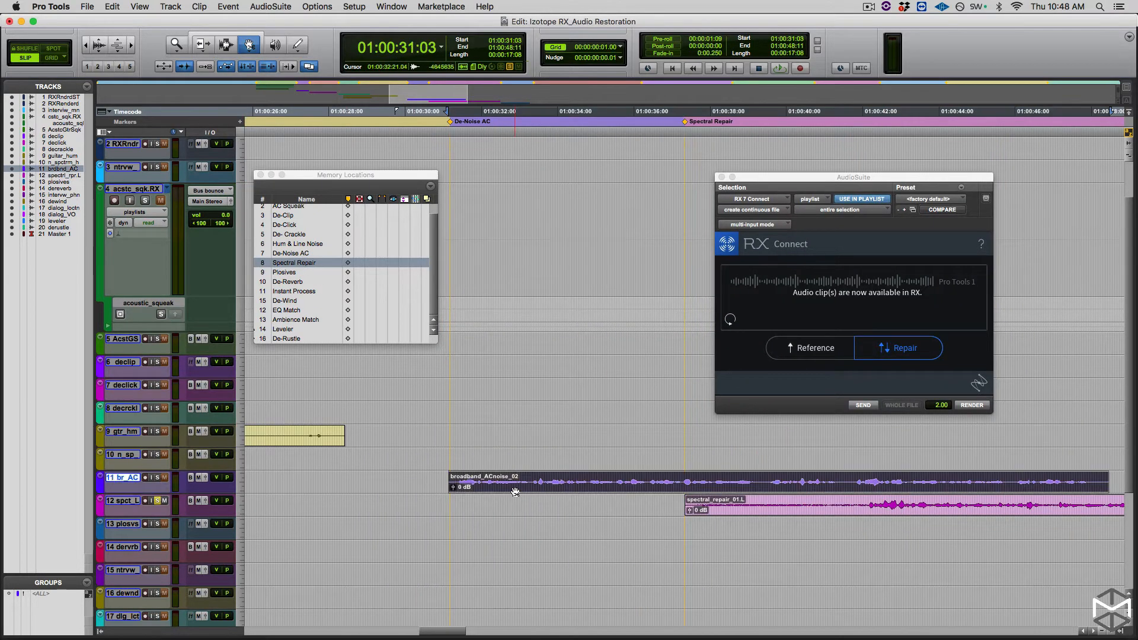
{"action": "key", "text": "ctrl+Up"}
{"action": "key", "text": "ctrl+Up"}
{"action": "key", "text": "ctrl+Up"}
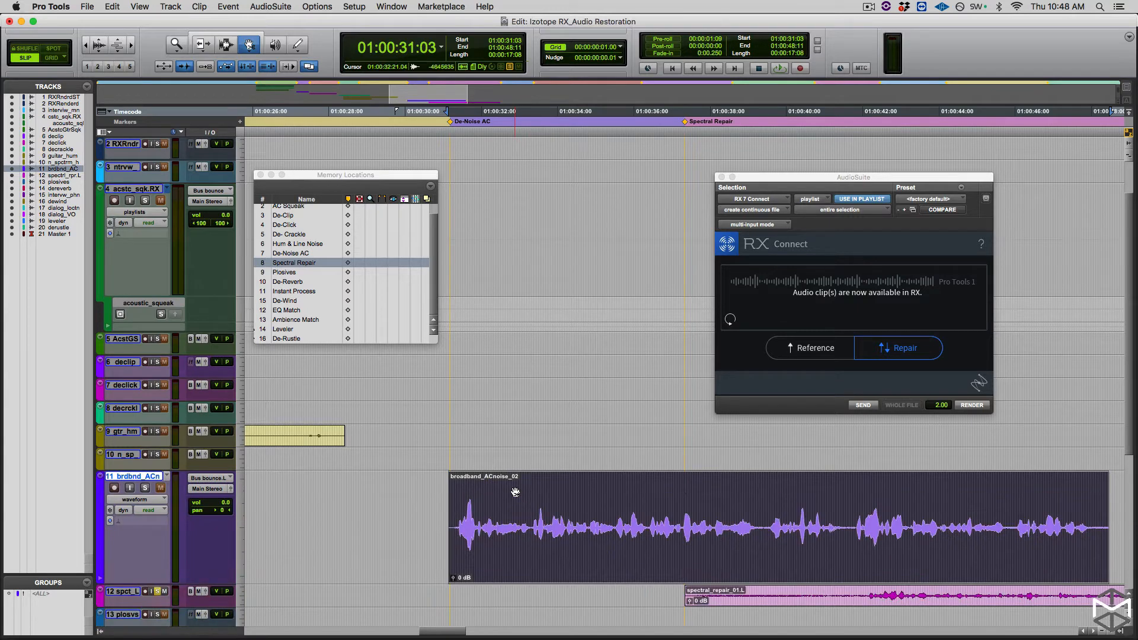
- Select the spectral_repair_01.L clip, increase the height of its track, and play the clip
{"action": "scroll", "coordinate": [601, 534], "scroll_direction": "down", "scroll_amount": 3}
{"action": "left_click", "coordinate": [760, 439]}
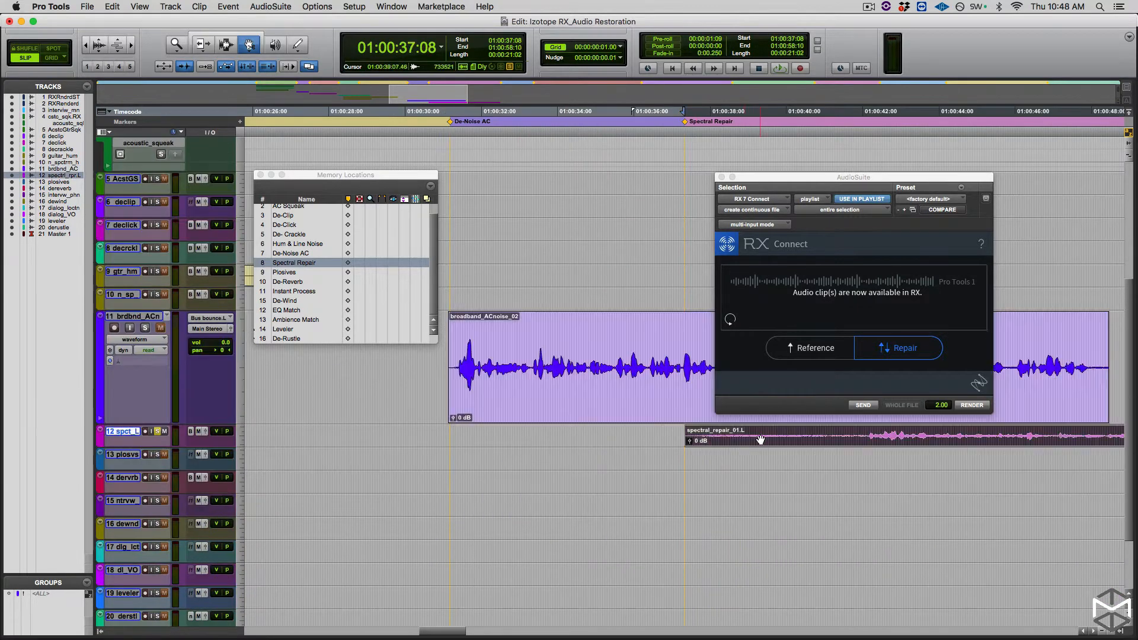
{"action": "key", "text": "ctrl+Up"}
{"action": "key", "text": "ctrl+Up"}
{"action": "key", "text": "ctrl+Up"}
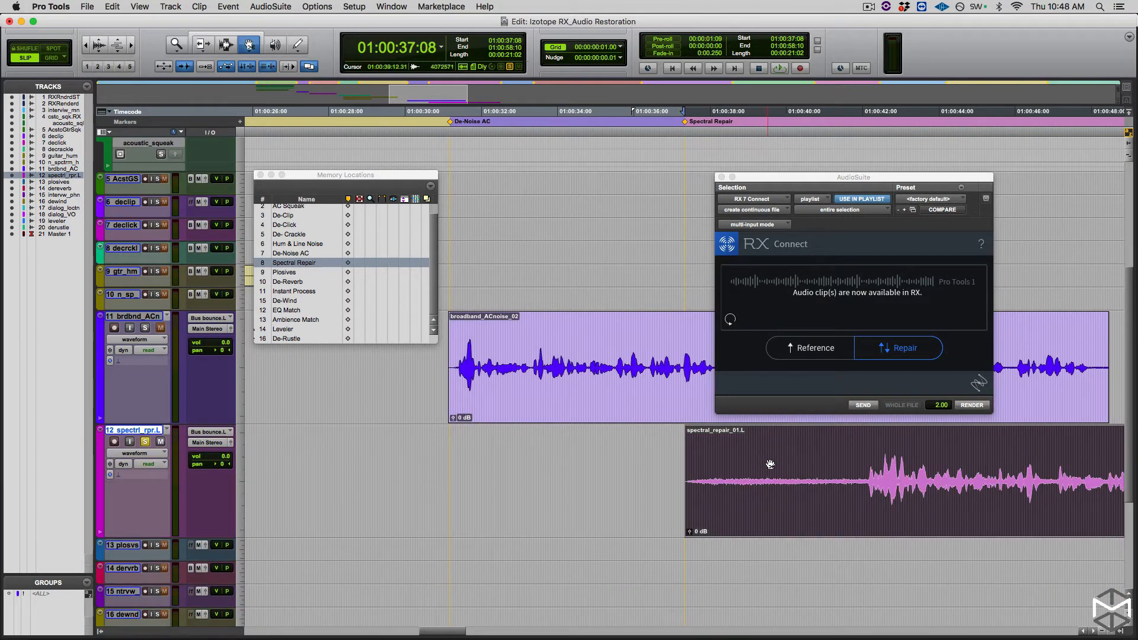
{"action": "key", "text": "space"}
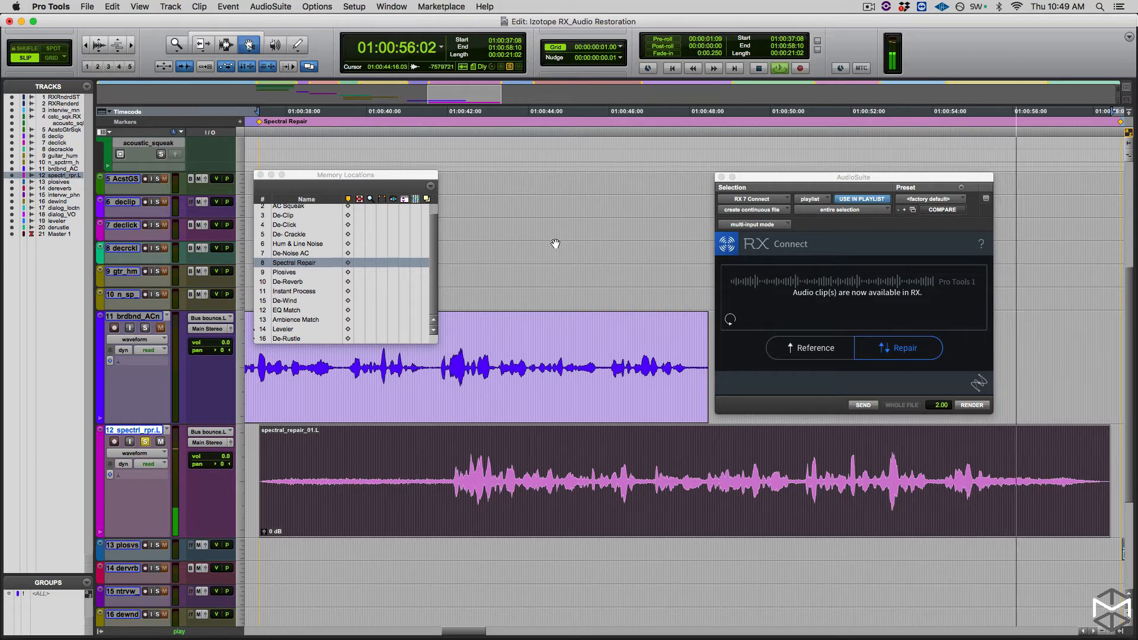
{"action": "key", "text": "space"}
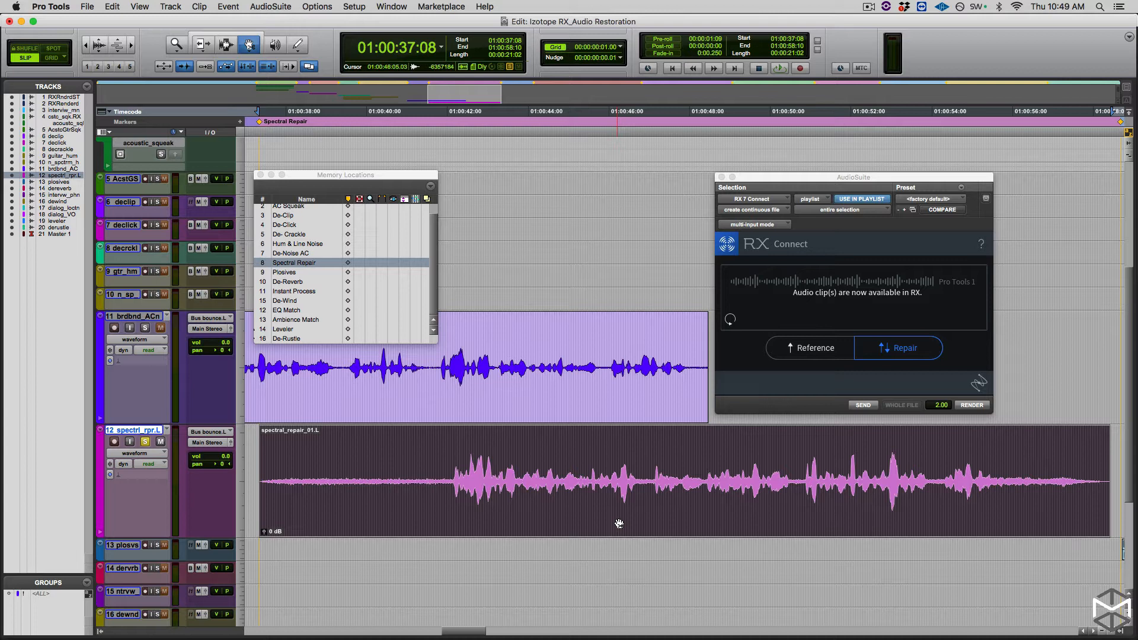
- Send the spectral_repair_01.L clip to RX through RX Connect in Repair mode, discarding the unsaved Pro Tools 1 file
{"action": "left_click", "coordinate": [898, 351]}
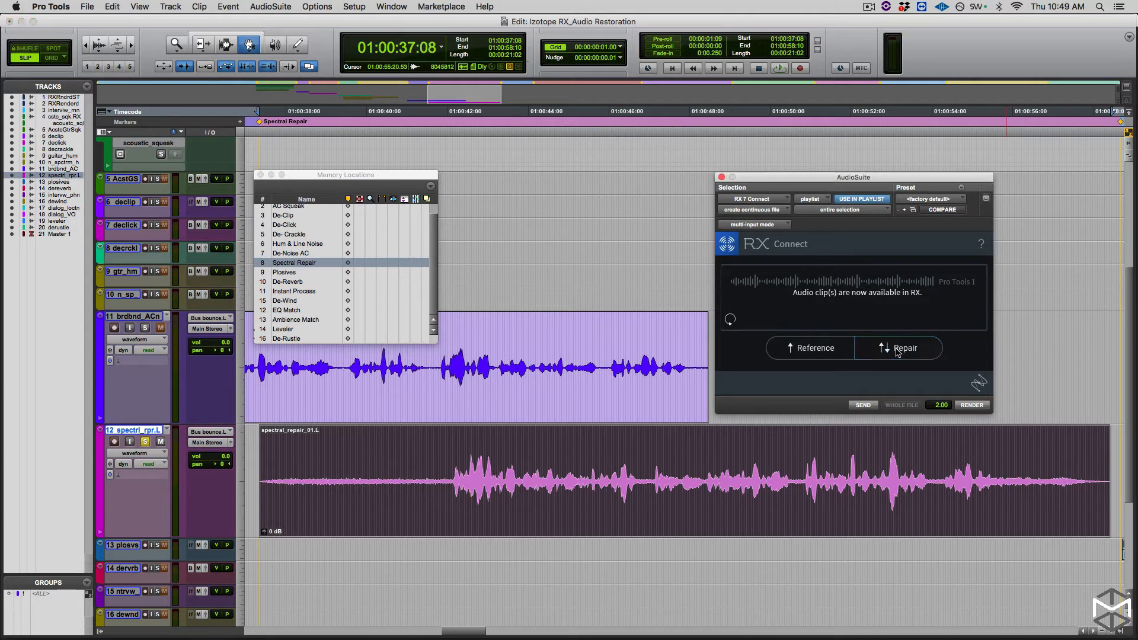
{"action": "left_click", "coordinate": [862, 406]}
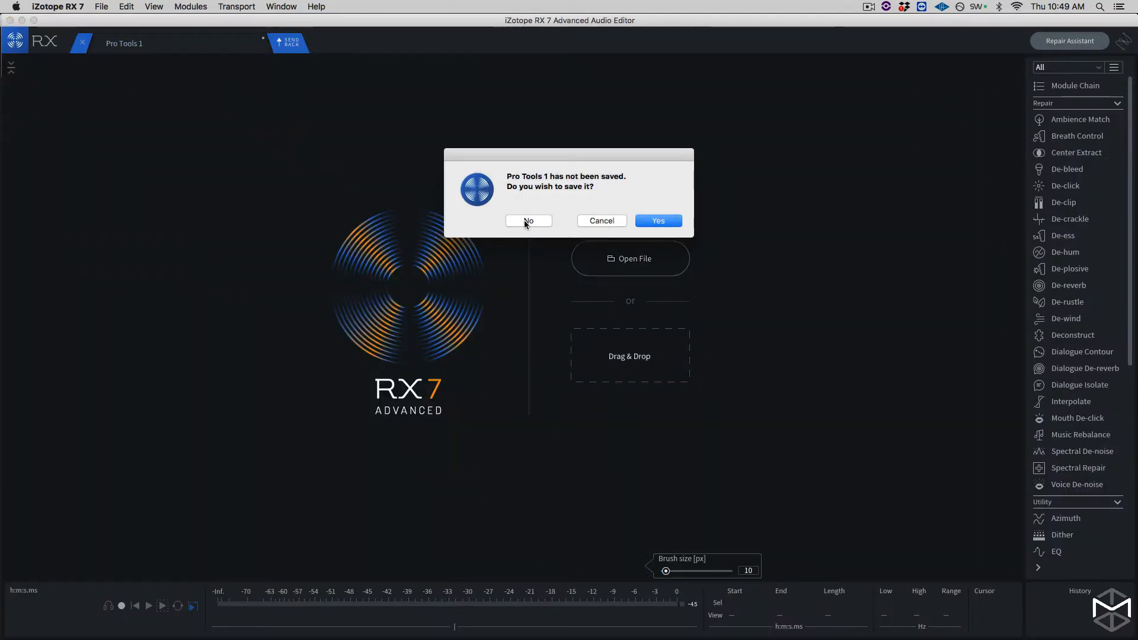
{"action": "left_click", "coordinate": [527, 221]}
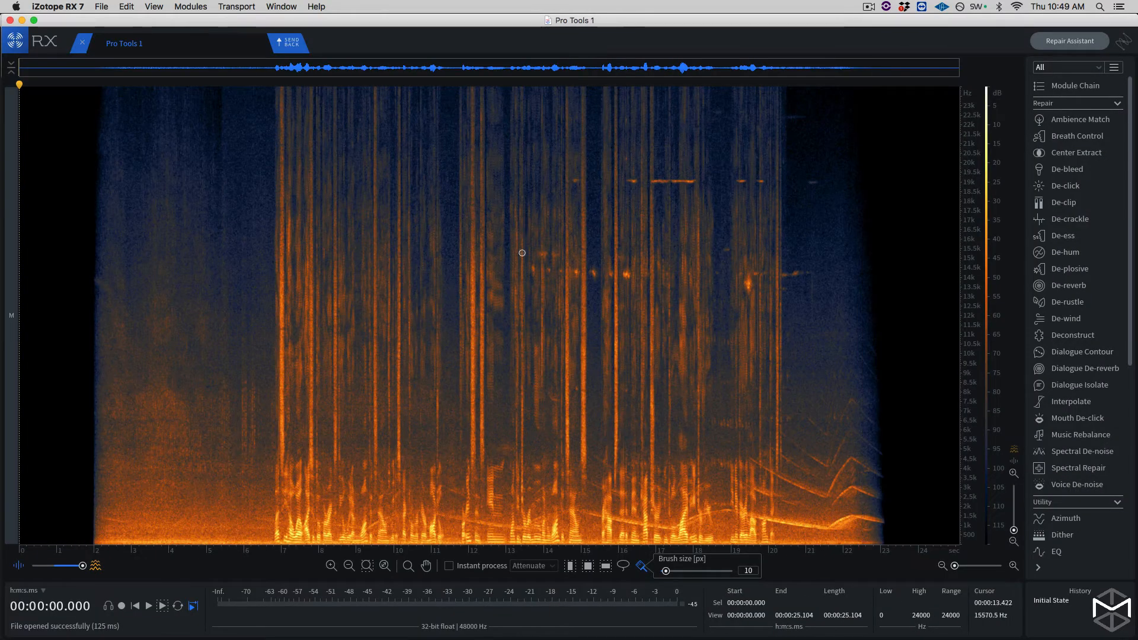
- Blend the waveform over the spectrogram and play the clip from the start
{"action": "left_click_drag", "start_coordinate": [82, 565], "coordinate": [68, 568]}
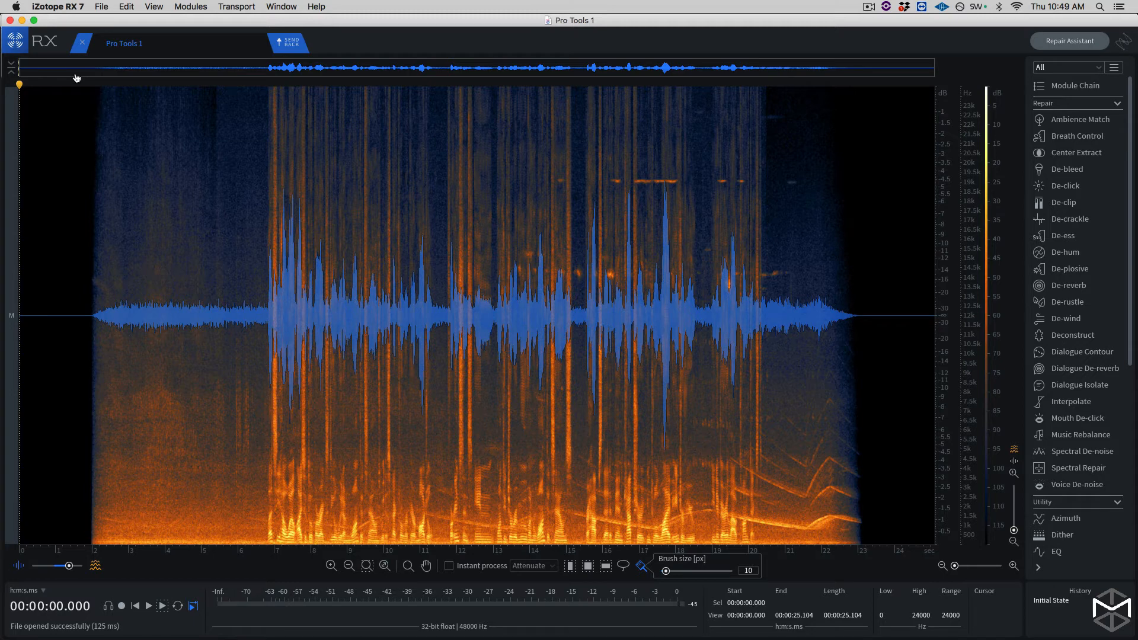
{"action": "key", "text": "space"}
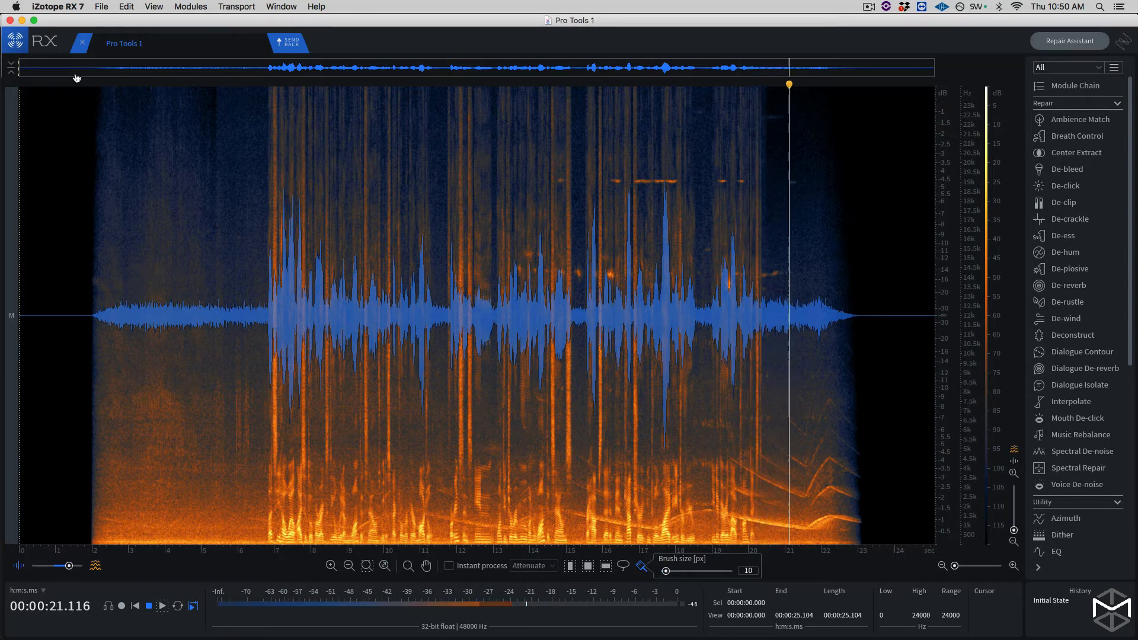
{"action": "key", "text": "space"}
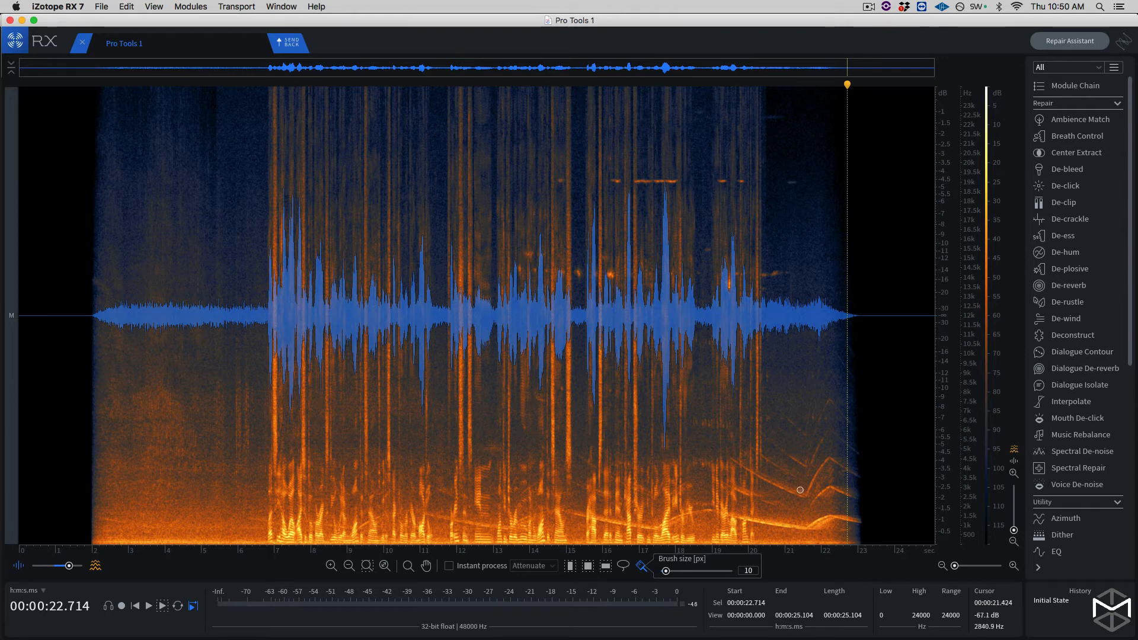
- Open Spectral Repair, examine its Attenuate, Replace, Pattern and Partials + Noise modes, and close the module
{"action": "left_click", "coordinate": [1061, 469]}
{"action": "left_click_drag", "start_coordinate": [564, 157], "coordinate": [629, 163]}
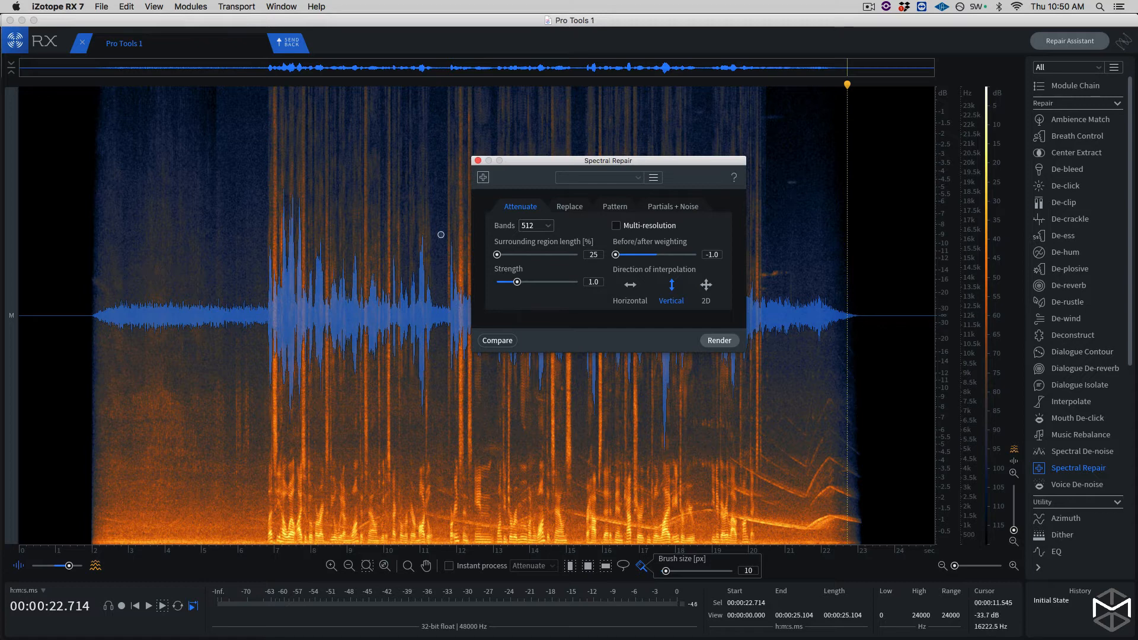
{"action": "left_click", "coordinate": [564, 207]}
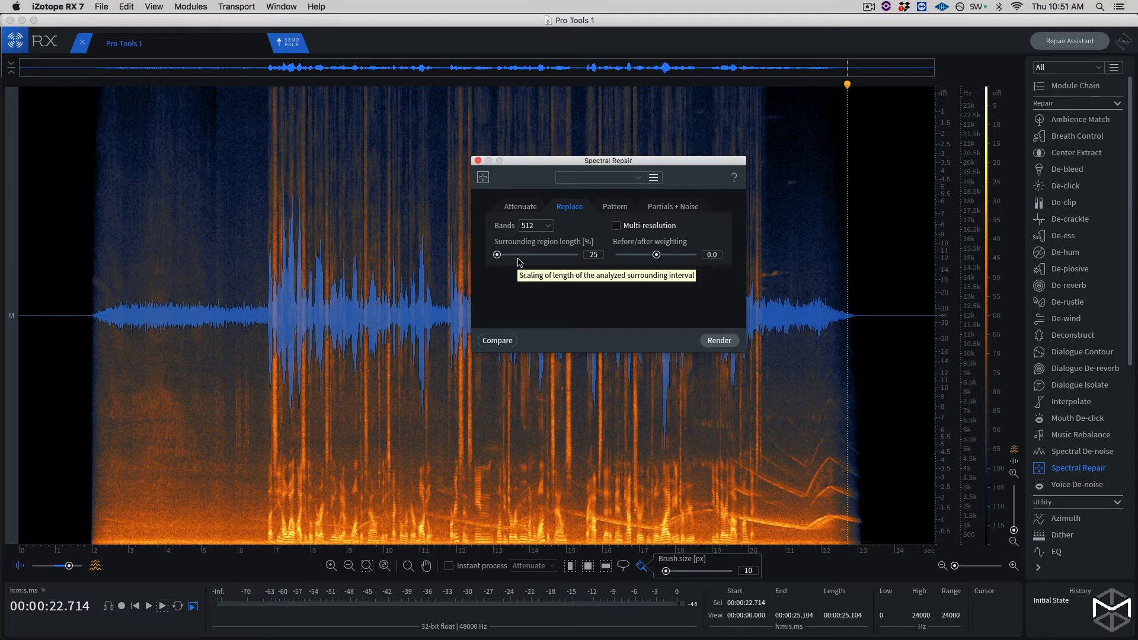
{"action": "left_click", "coordinate": [614, 207]}
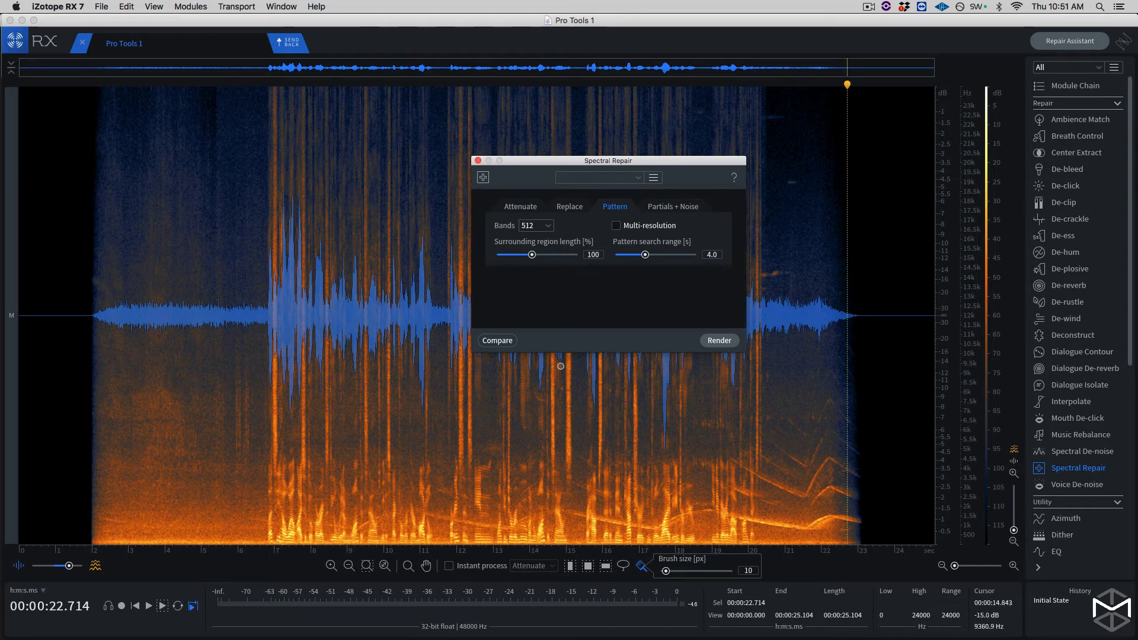
{"action": "left_click", "coordinate": [665, 206]}
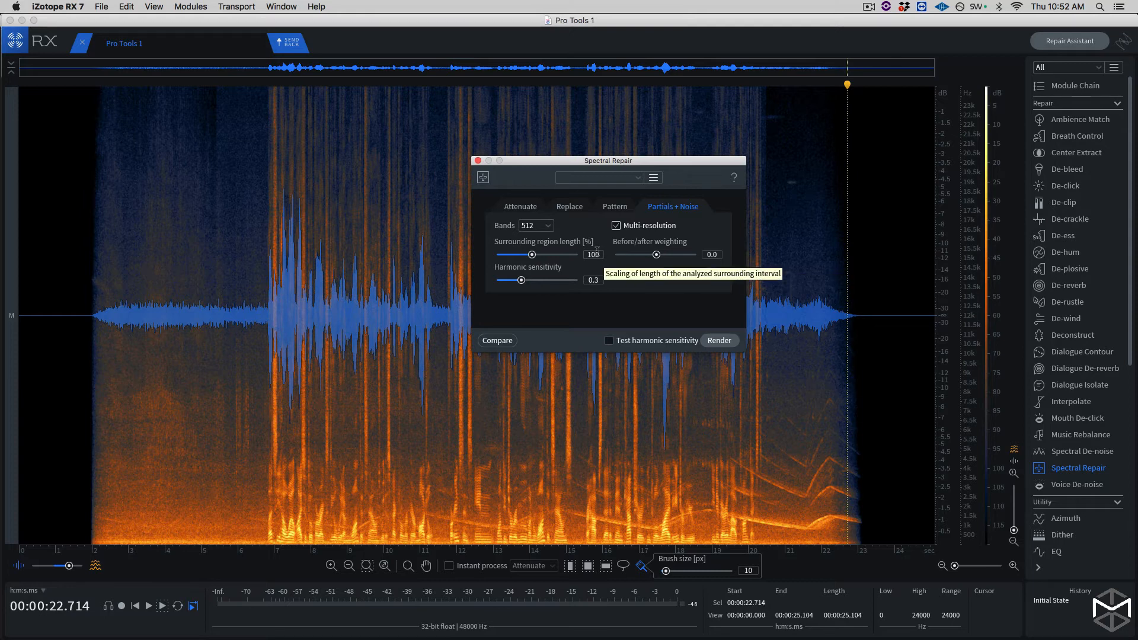
{"action": "left_click", "coordinate": [521, 207]}
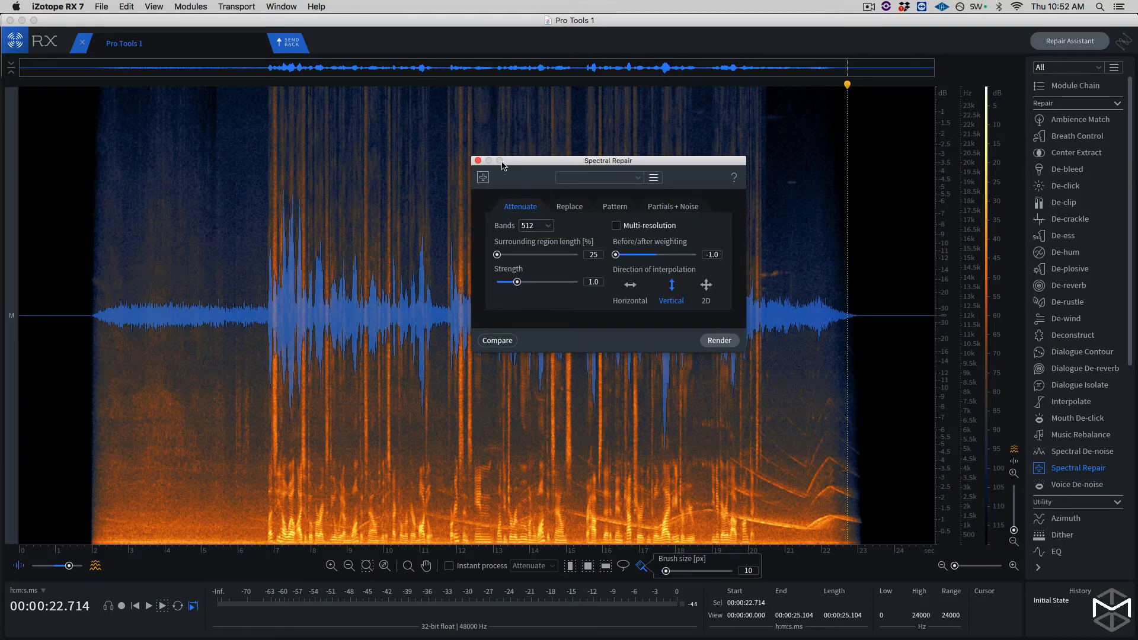
{"action": "left_click_drag", "start_coordinate": [501, 165], "coordinate": [416, 118]}
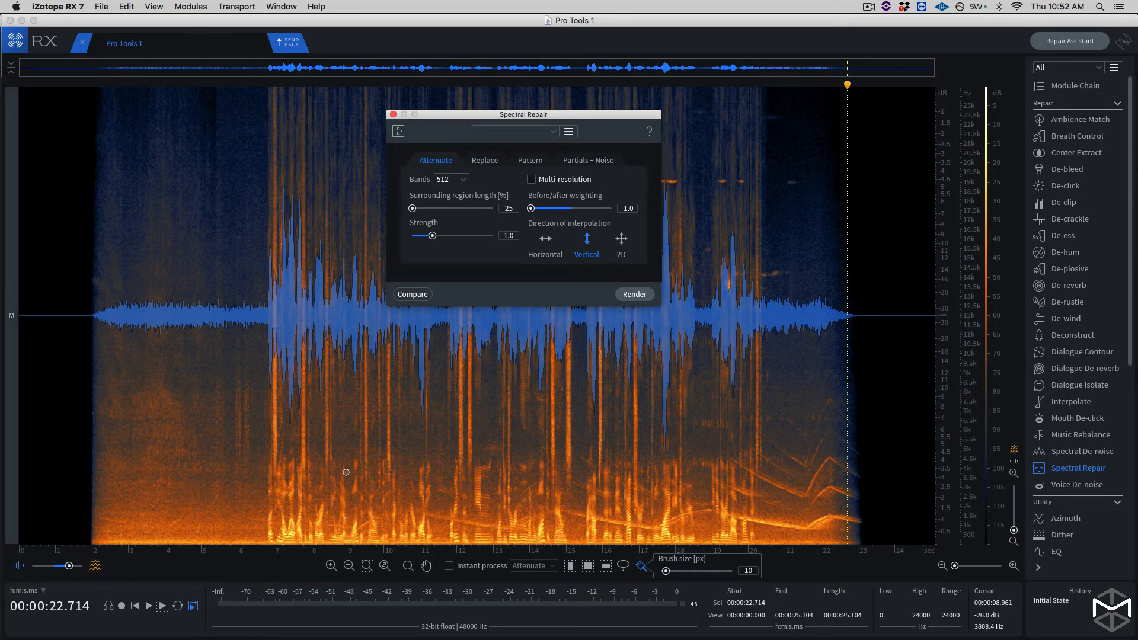
{"action": "left_click", "coordinate": [393, 115]}
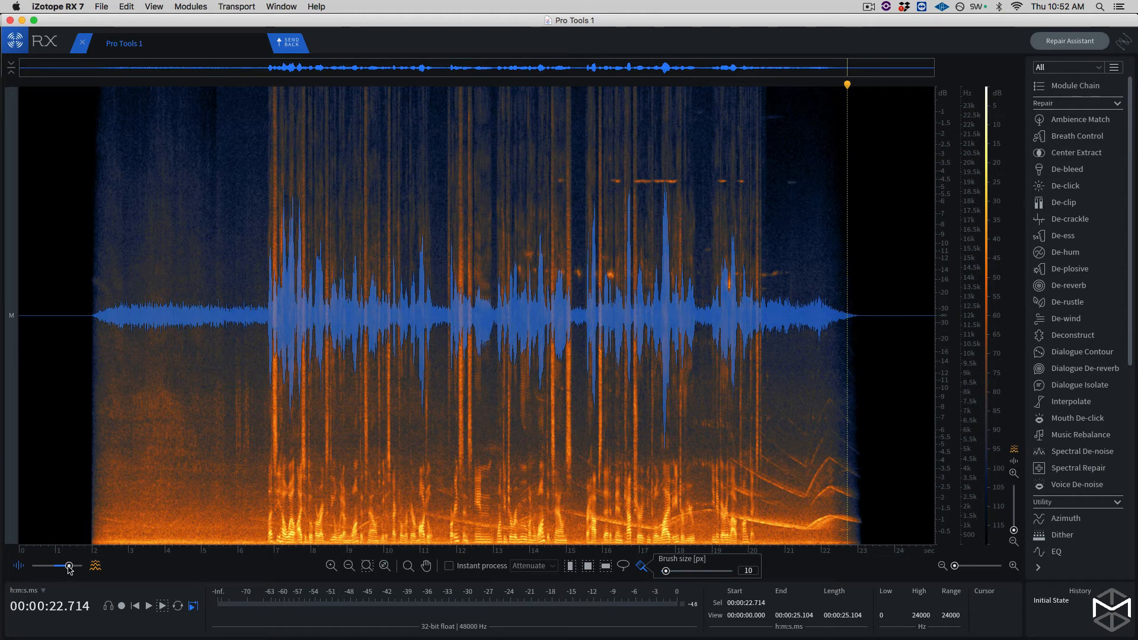
- Show only the spectrogram and use the Magic Wand to select the lowest wavering harmonic from about 20 to 23 s
{"action": "left_click_drag", "start_coordinate": [69, 567], "coordinate": [82, 569]}
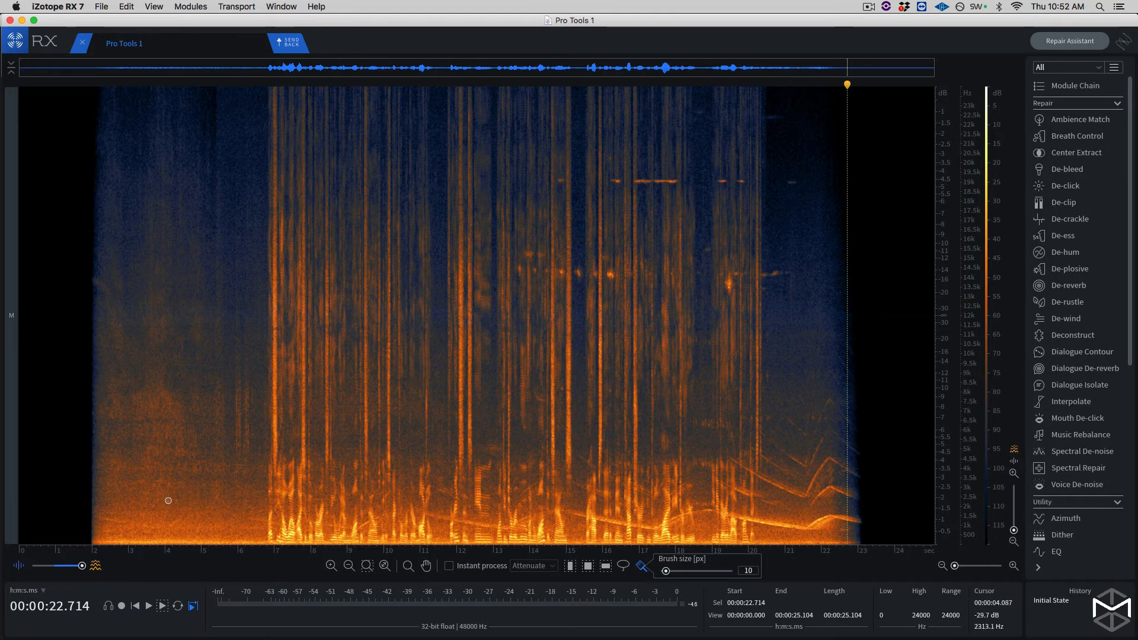
{"action": "scroll", "coordinate": [305, 496], "scroll_direction": "up", "scroll_amount": 3}
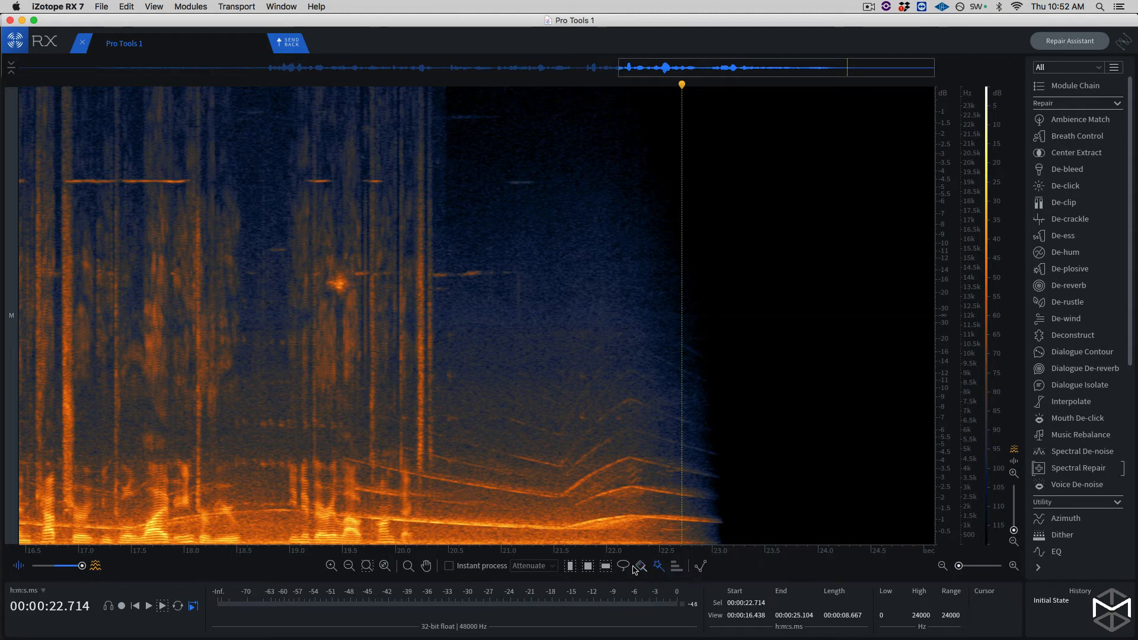
{"action": "left_click", "coordinate": [657, 566]}
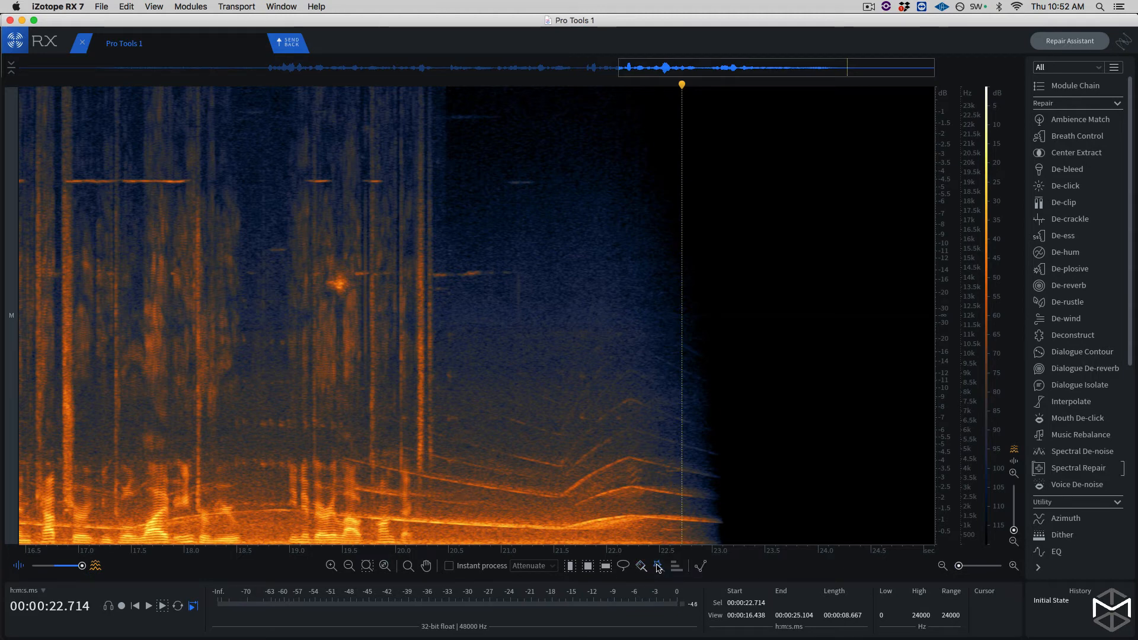
{"action": "left_click", "coordinate": [474, 526]}
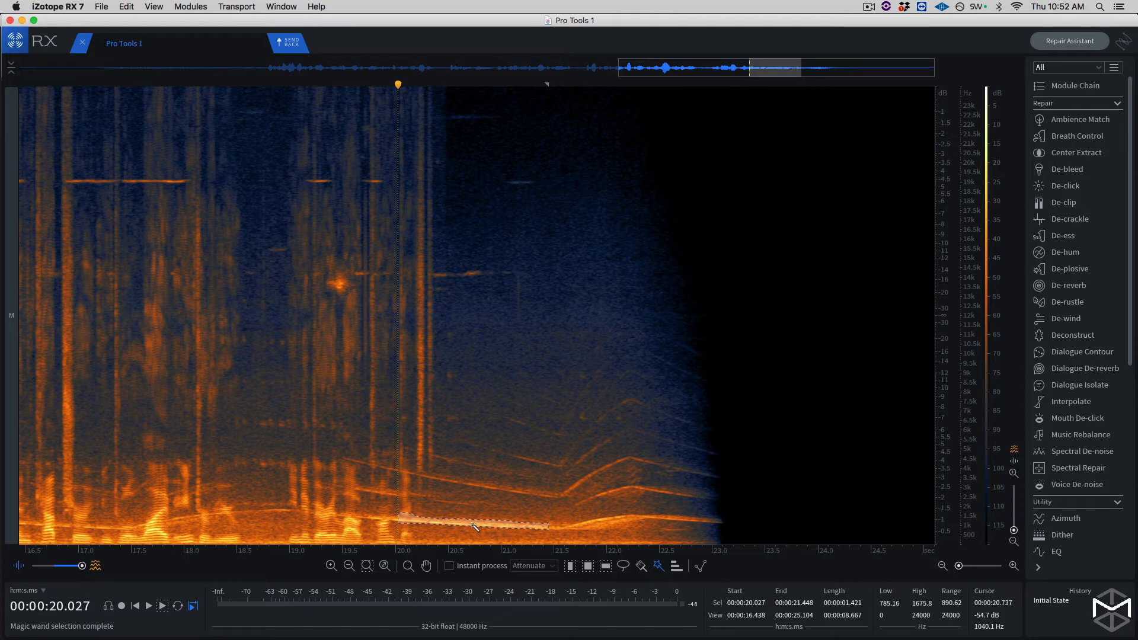
{"action": "left_click", "coordinate": [555, 528], "text": "shift"}
{"action": "left_click", "coordinate": [654, 518], "text": "shift"}
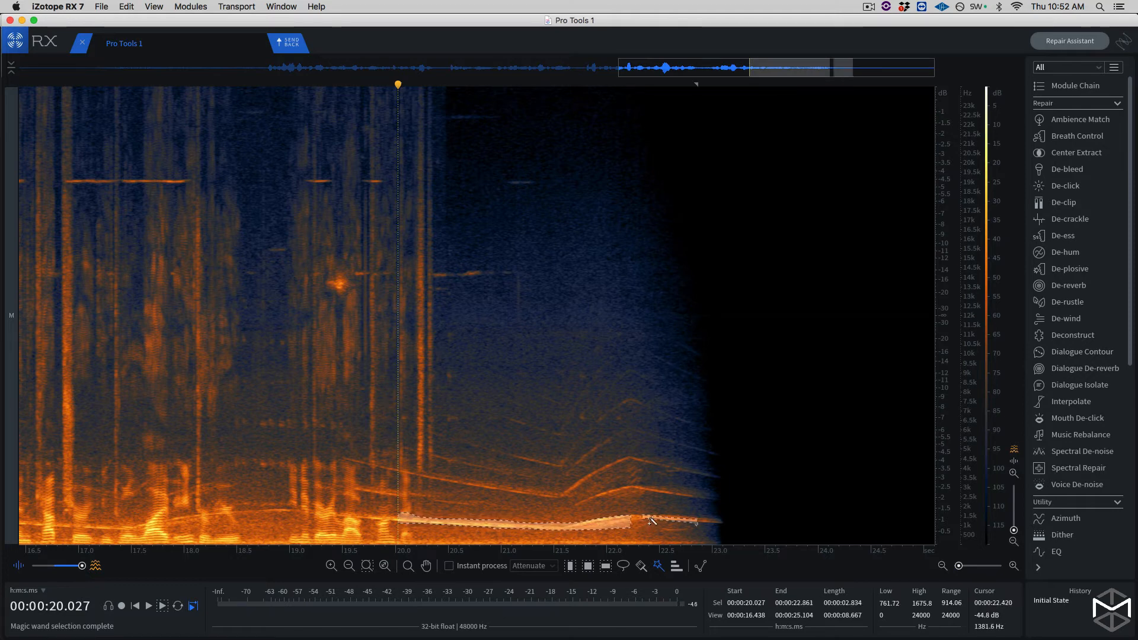
{"action": "left_click", "coordinate": [711, 528], "text": "shift"}
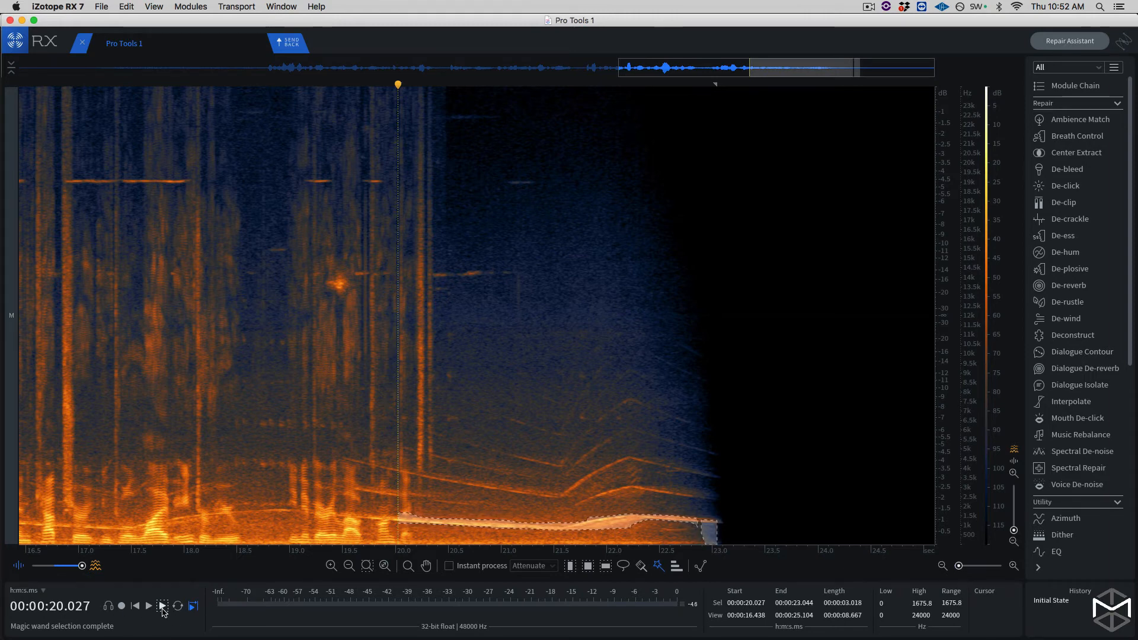
- Audition the selected lowest harmonic alone and extend the selection to all ten of its related harmonics
{"action": "left_click", "coordinate": [162, 606]}
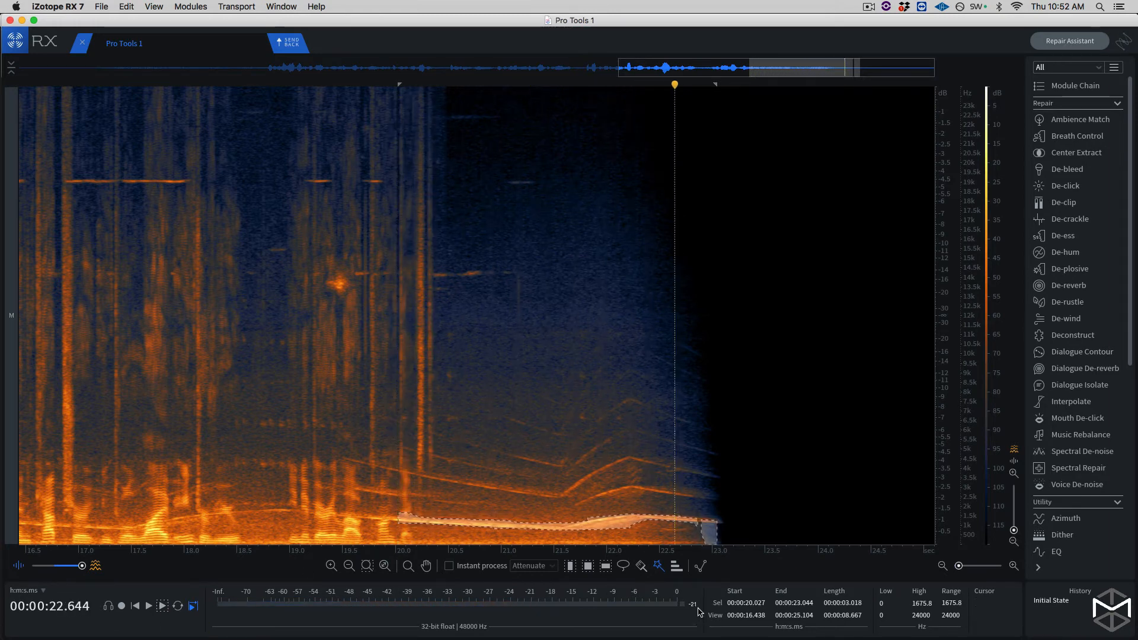
{"action": "left_click", "coordinate": [677, 568]}
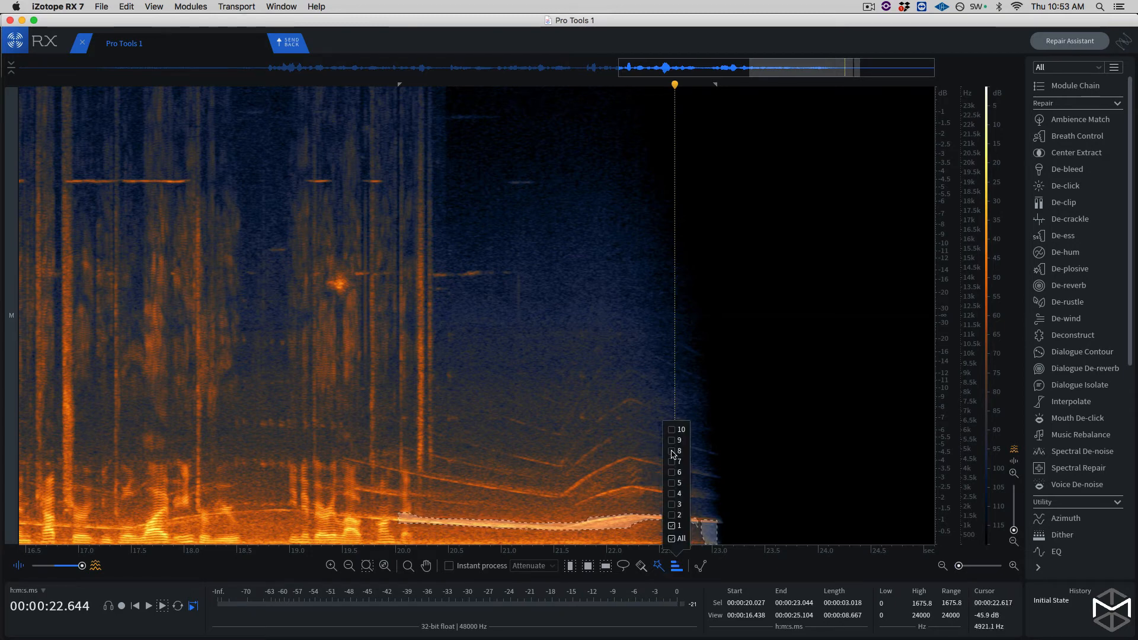
{"action": "left_click", "coordinate": [674, 529]}
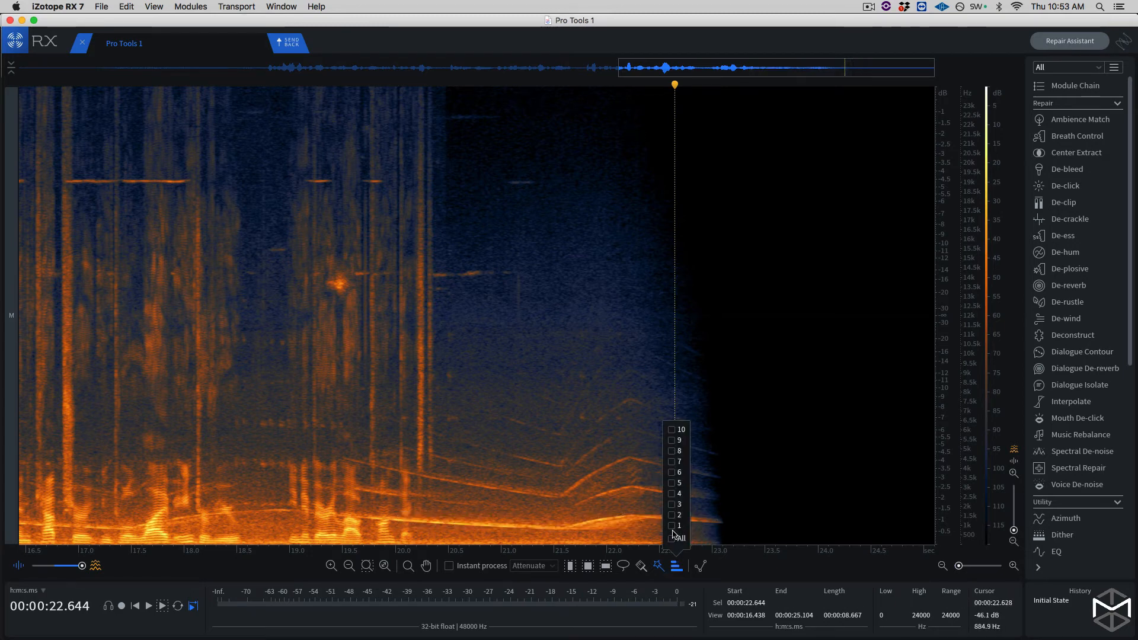
{"action": "left_click", "coordinate": [673, 539]}
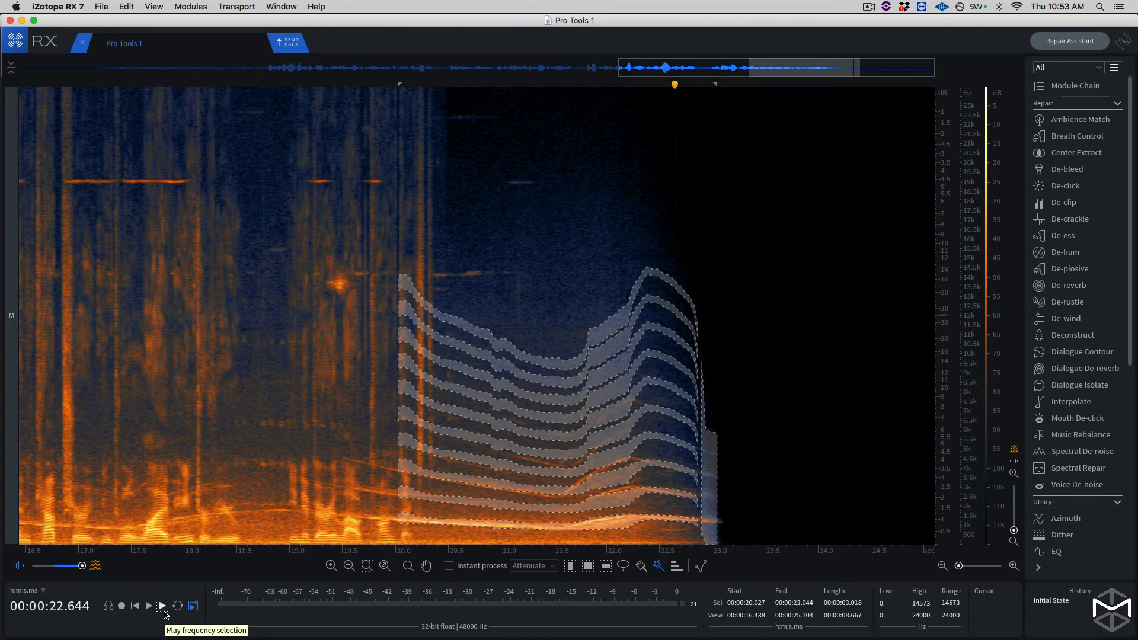
- Play only the selected harmonic frequencies, and replay the selection for another listen
{"action": "left_click", "coordinate": [162, 605]}
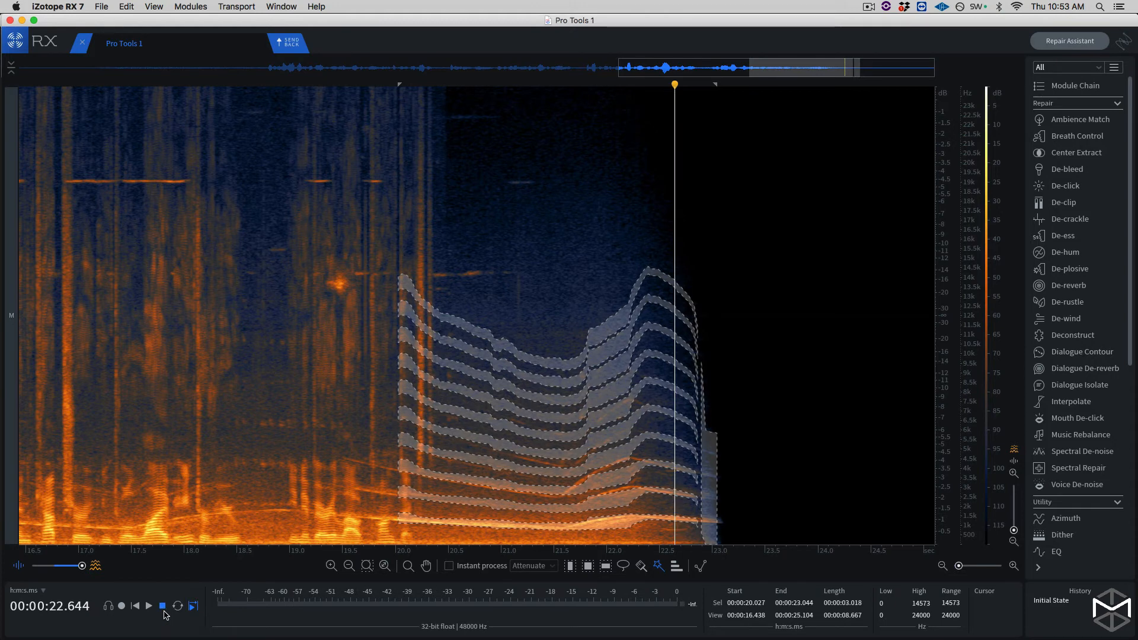
{"action": "left_click", "coordinate": [387, 83]}
{"action": "key", "text": "space"}
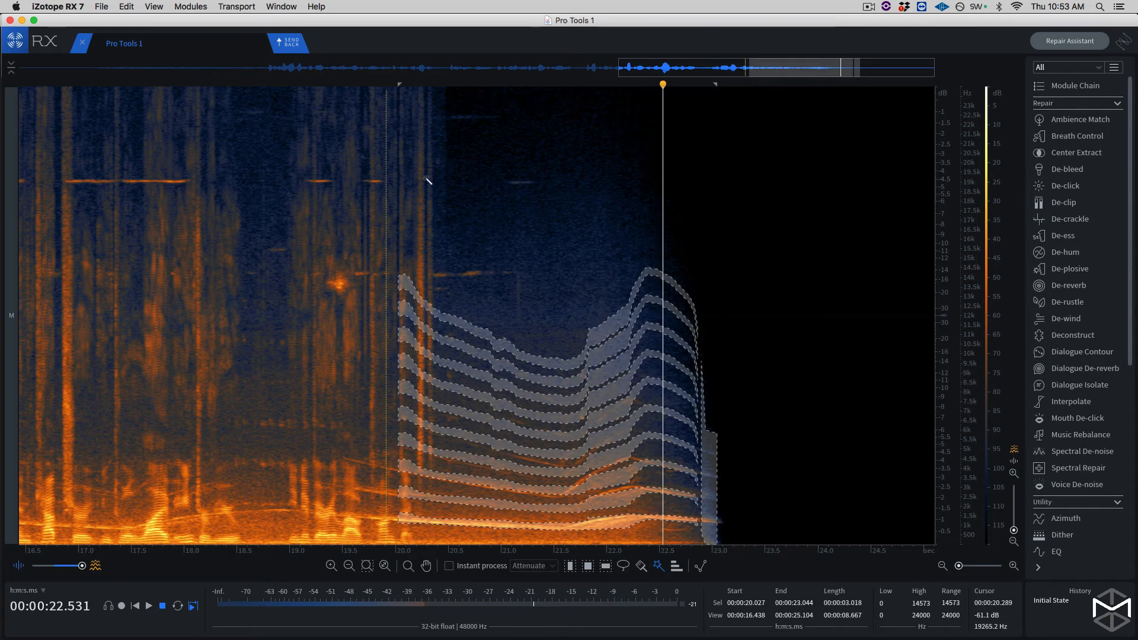
{"action": "key", "text": "space"}
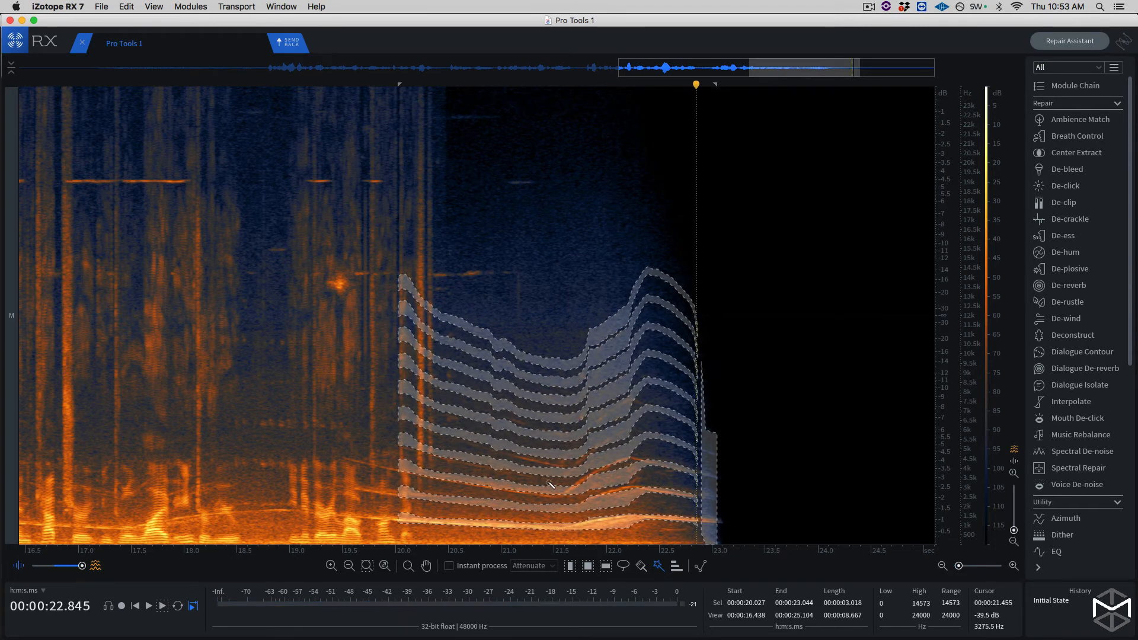
- Set the selection brush to 14 px and add the missed parts of the upper harmonics, starting from about 19.4 s
{"action": "key", "text": "super+equal"}
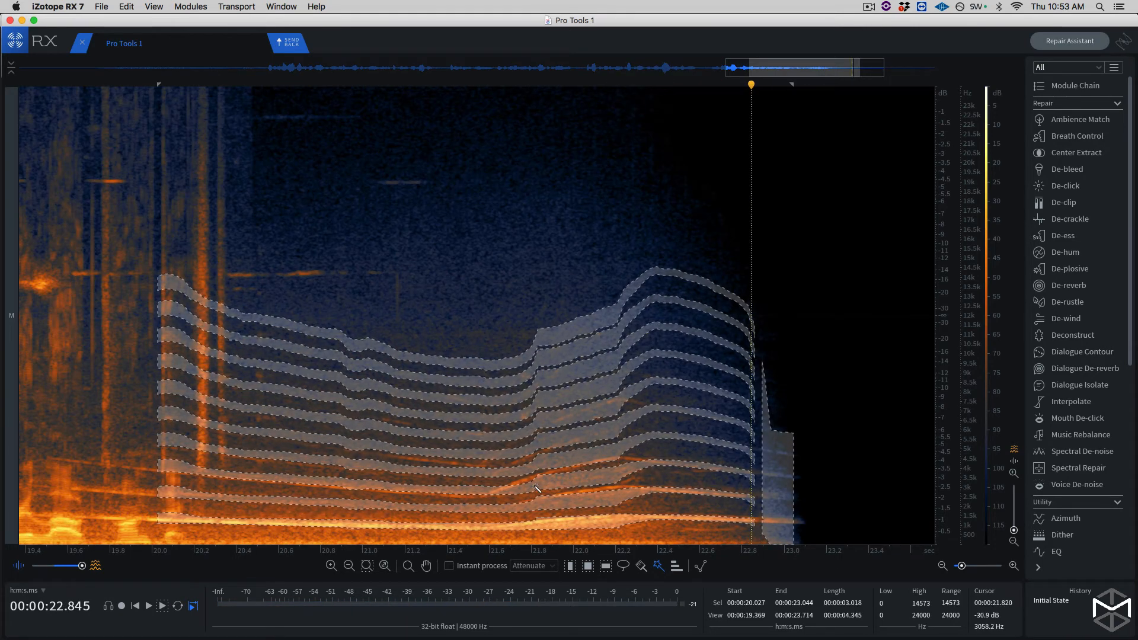
{"action": "left_click", "coordinate": [1013, 473]}
{"action": "left_click", "coordinate": [1014, 473]}
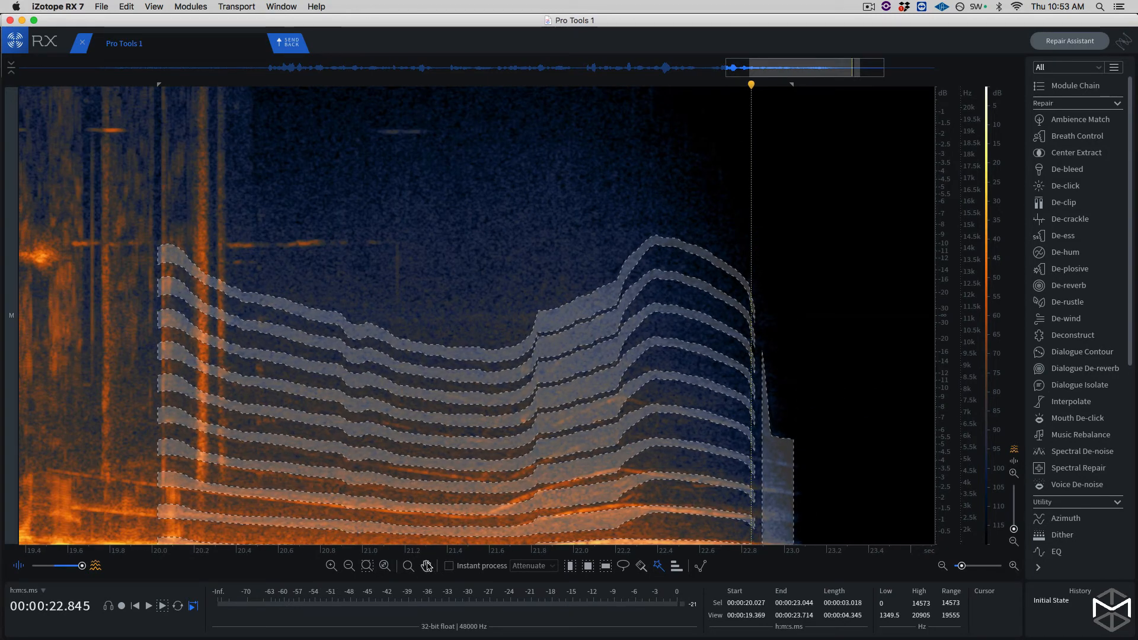
{"action": "left_click_drag", "start_coordinate": [828, 300], "coordinate": [831, 183]}
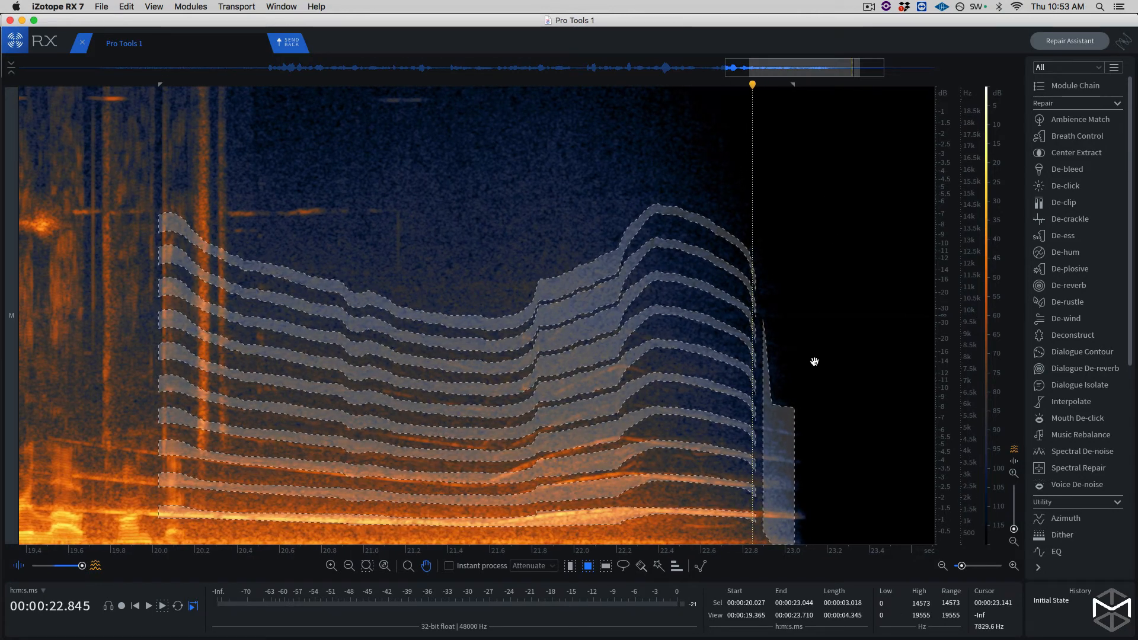
{"action": "left_click", "coordinate": [640, 572]}
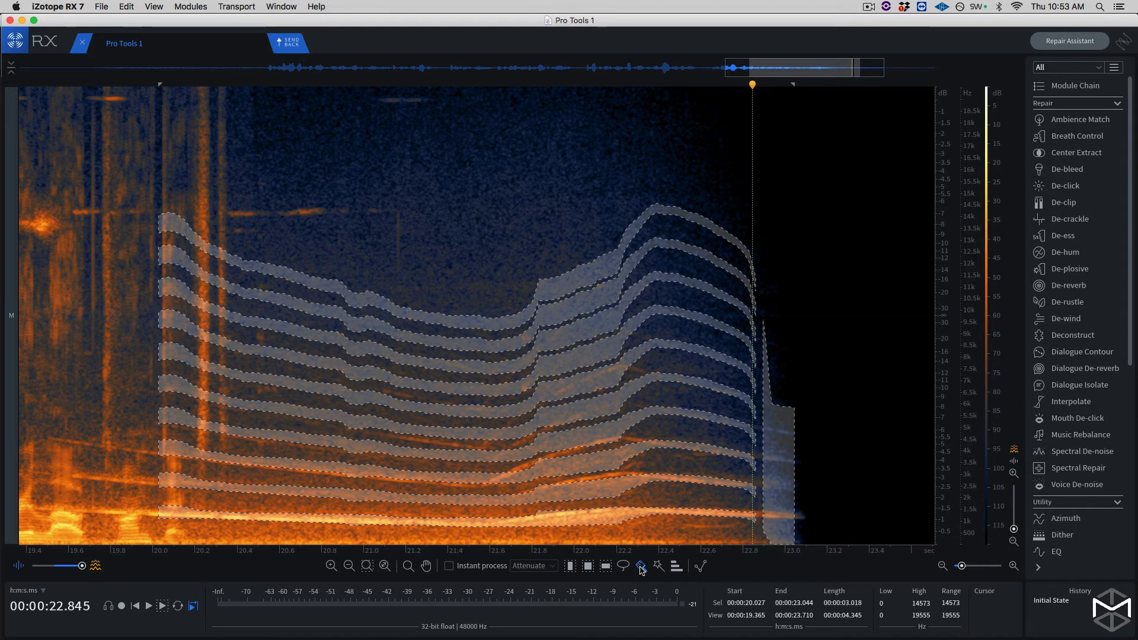
{"action": "mouse_move", "coordinate": [641, 570]}
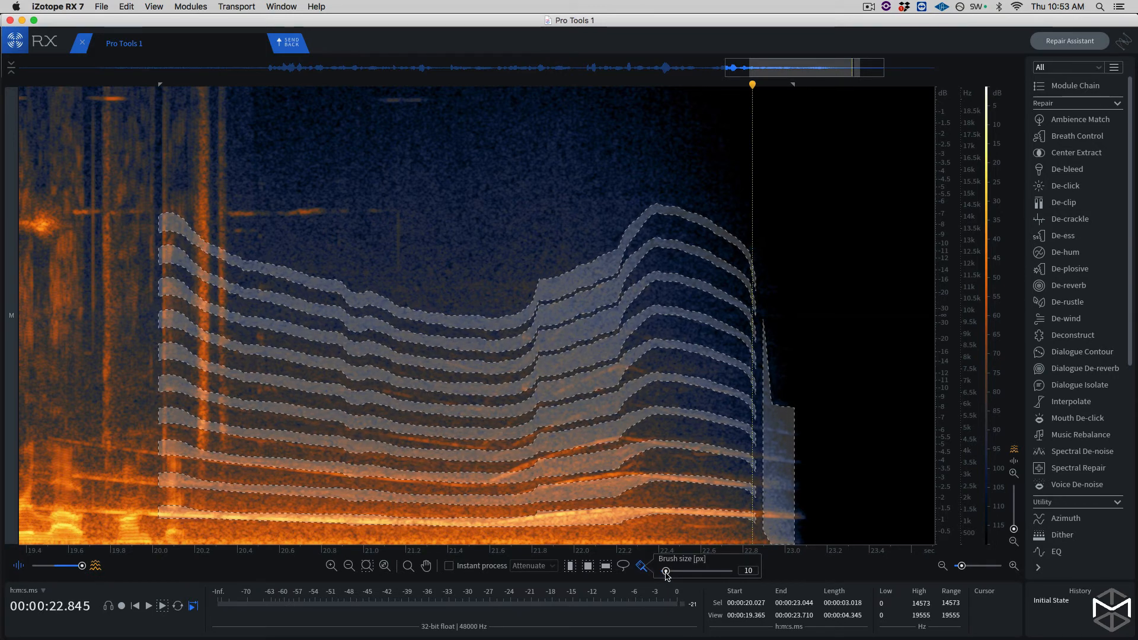
{"action": "left_click_drag", "start_coordinate": [666, 572], "coordinate": [669, 573]}
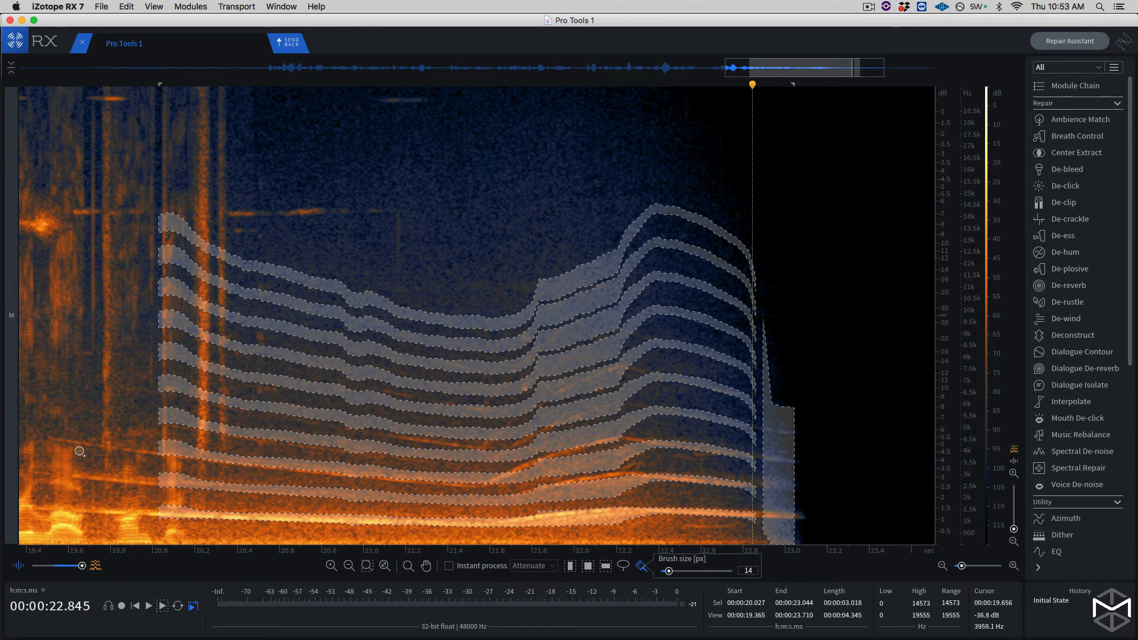
{"action": "left_click", "coordinate": [50, 439], "text": "shift"}
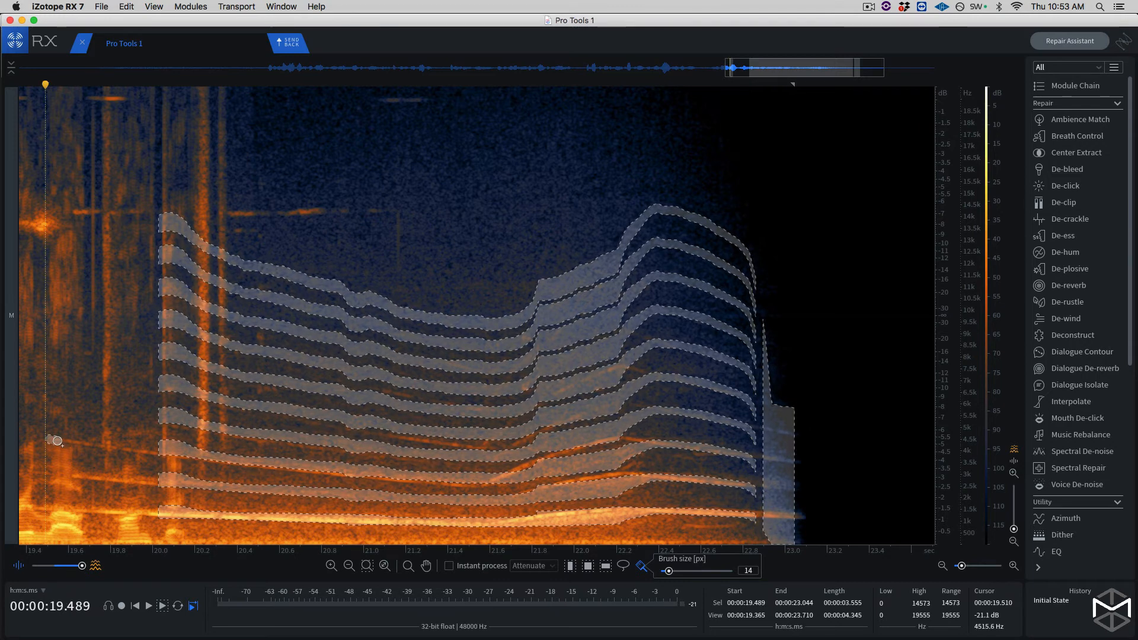
{"action": "left_click_drag", "start_coordinate": [88, 448], "coordinate": [122, 450]}
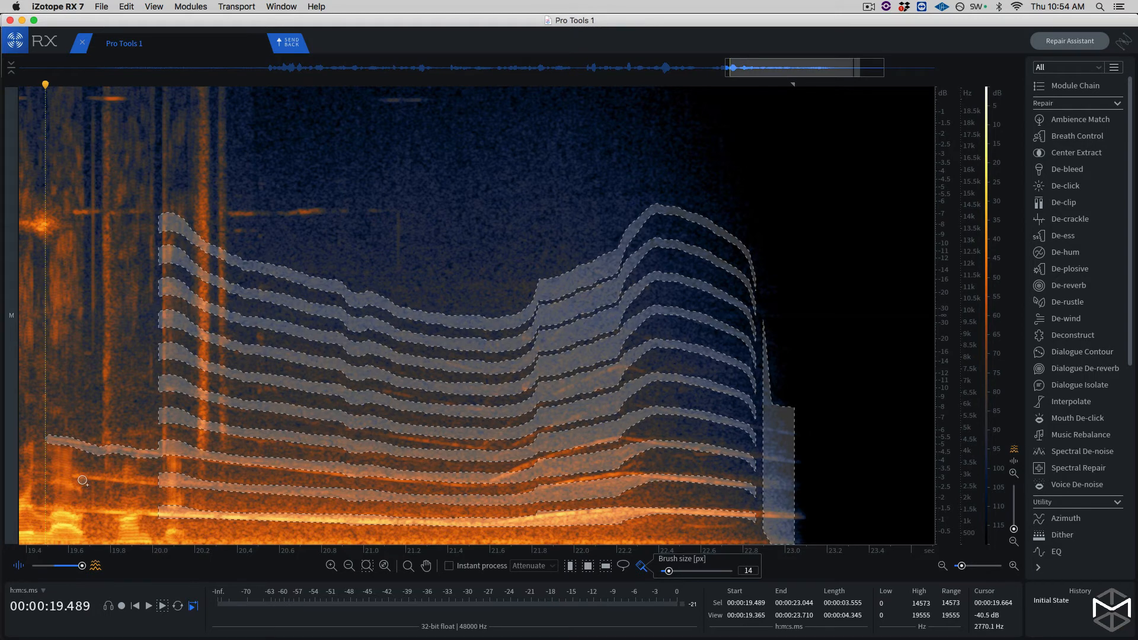
{"action": "left_click", "coordinate": [34, 473], "text": "shift"}
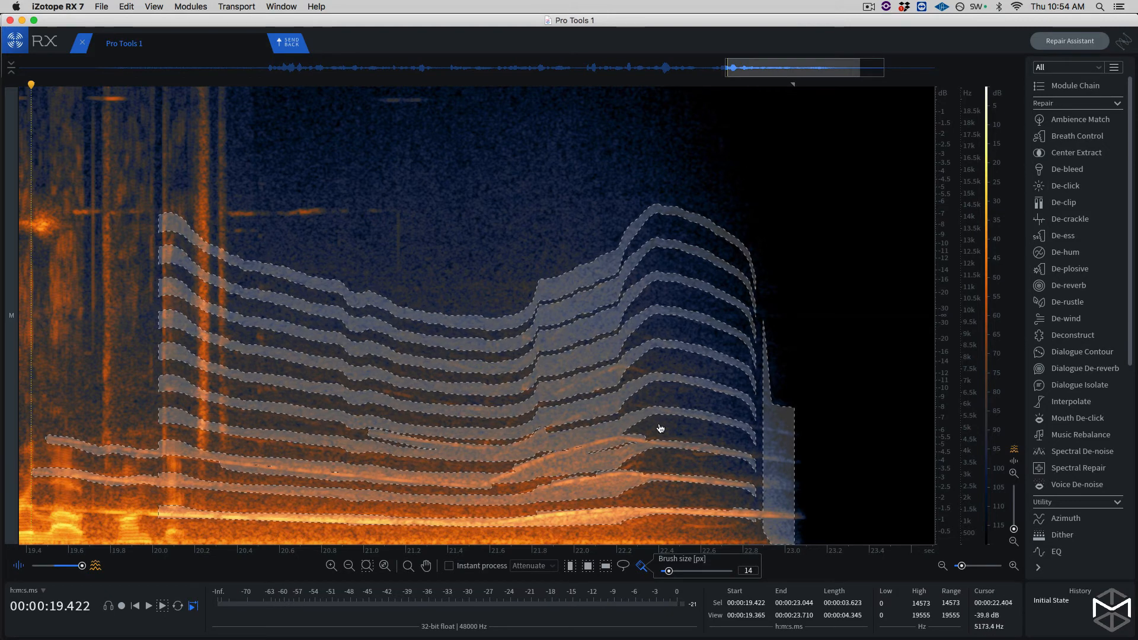
- Set the selection brush to 25 px and add the lowest wavering harmonic from about 19.9 s back to about 4.2 s
{"action": "scroll", "coordinate": [660, 428], "scroll_direction": "down", "scroll_amount": 5}
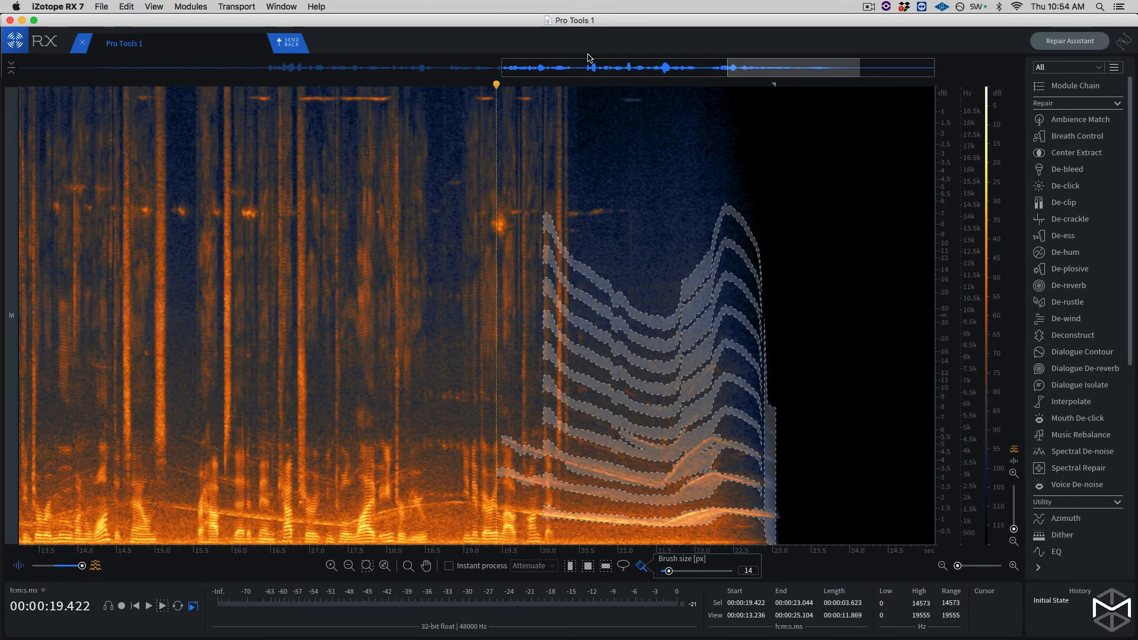
{"action": "left_click_drag", "start_coordinate": [748, 69], "coordinate": [648, 70]}
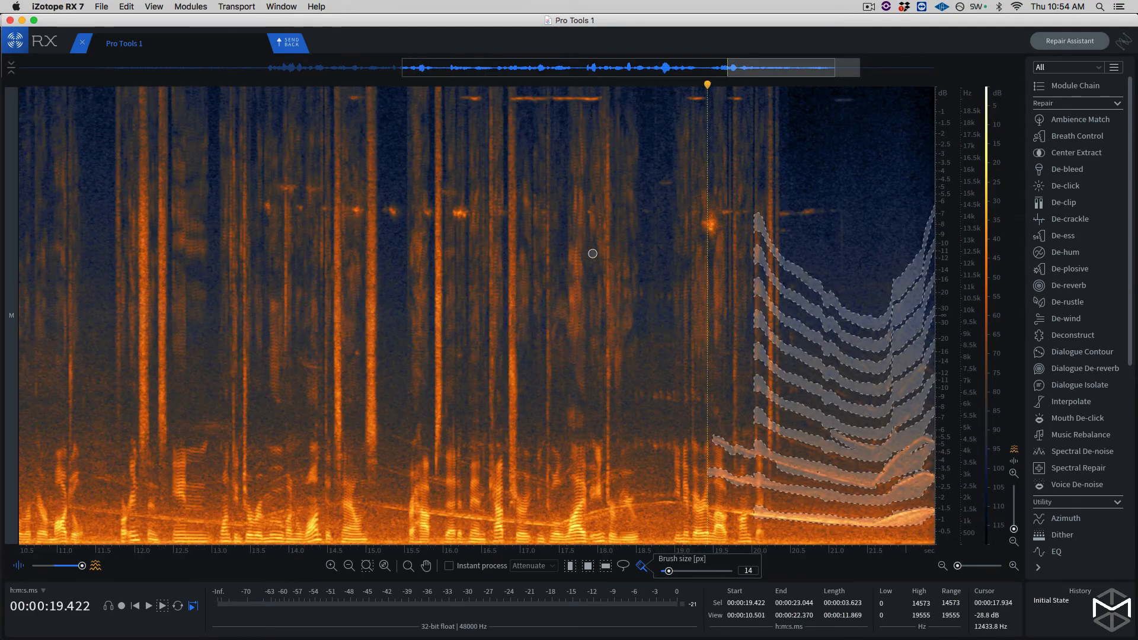
{"action": "key", "text": "super+minus"}
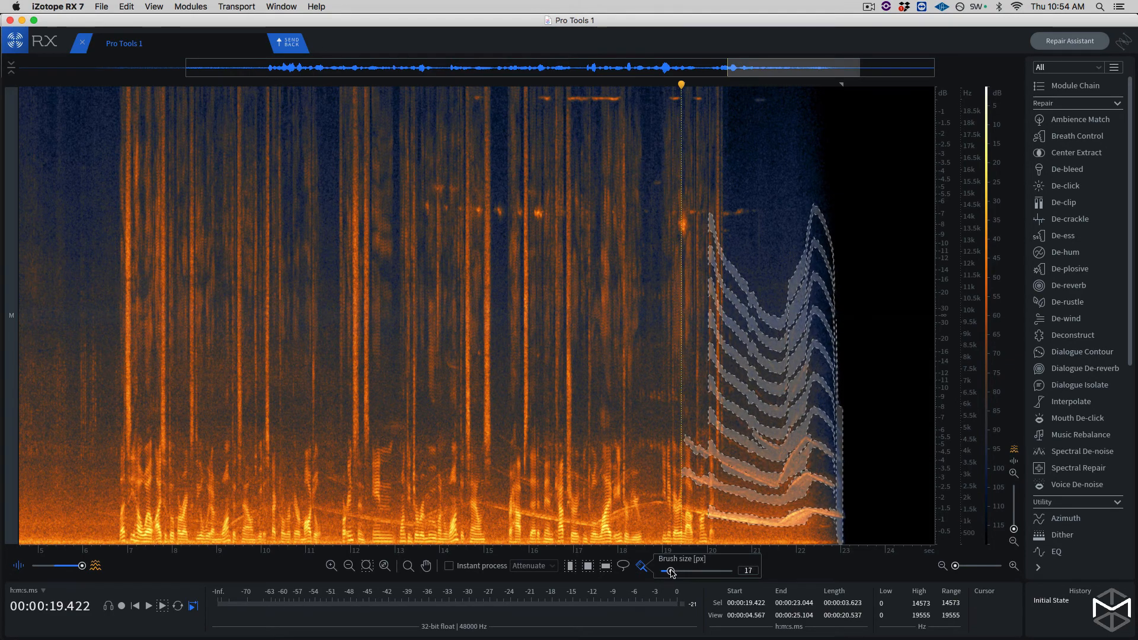
{"action": "left_click_drag", "start_coordinate": [676, 572], "coordinate": [678, 571]}
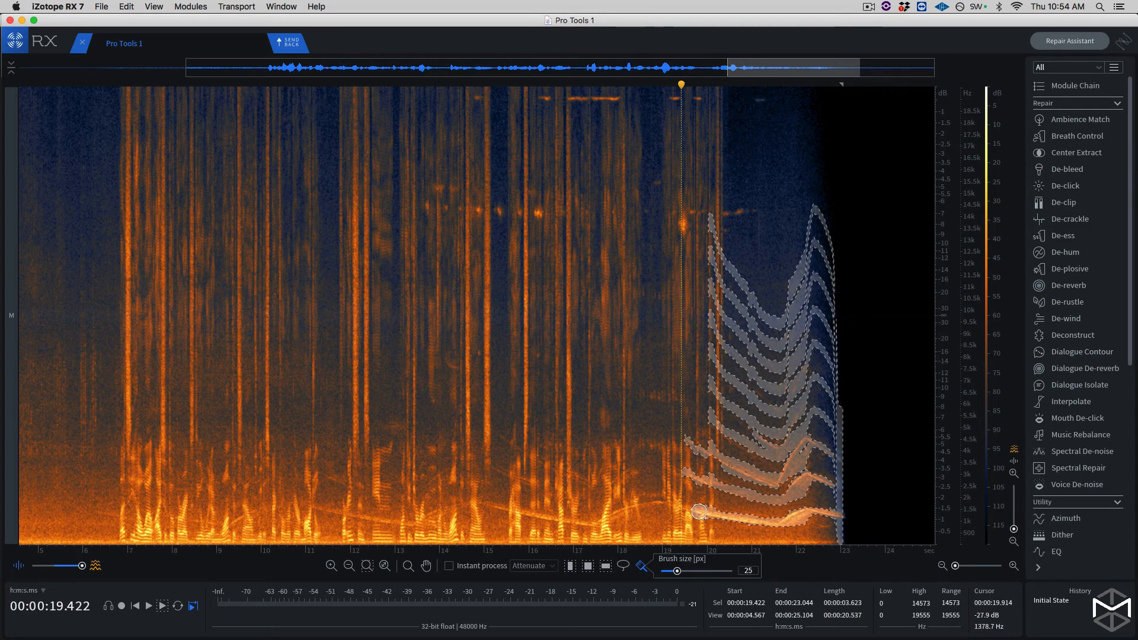
{"action": "mouse_move", "coordinate": [700, 512]}
{"action": "left_mouse_down"}
{"action": "mouse_move", "coordinate": [653, 503]}
{"action": "mouse_move", "coordinate": [561, 519]}
{"action": "mouse_move", "coordinate": [472, 503]}
{"action": "mouse_move", "coordinate": [405, 523]}
{"action": "mouse_move", "coordinate": [321, 505]}
{"action": "mouse_move", "coordinate": [234, 519]}
{"action": "mouse_move", "coordinate": [56, 489]}
{"action": "mouse_move", "coordinate": [28, 499]}
{"action": "left_mouse_up"}
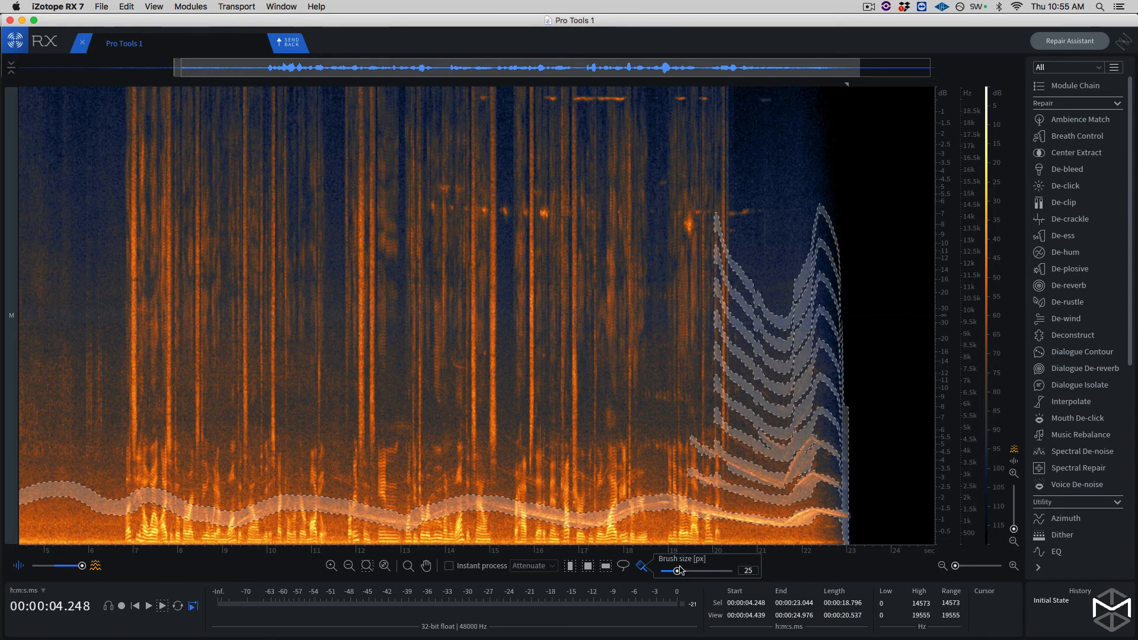
- Set the selection brush to 10 px, add the fainter upper harmonics between about 11 and 19 s, and audition the selected frequencies
{"action": "left_click_drag", "start_coordinate": [674, 571], "coordinate": [665, 571]}
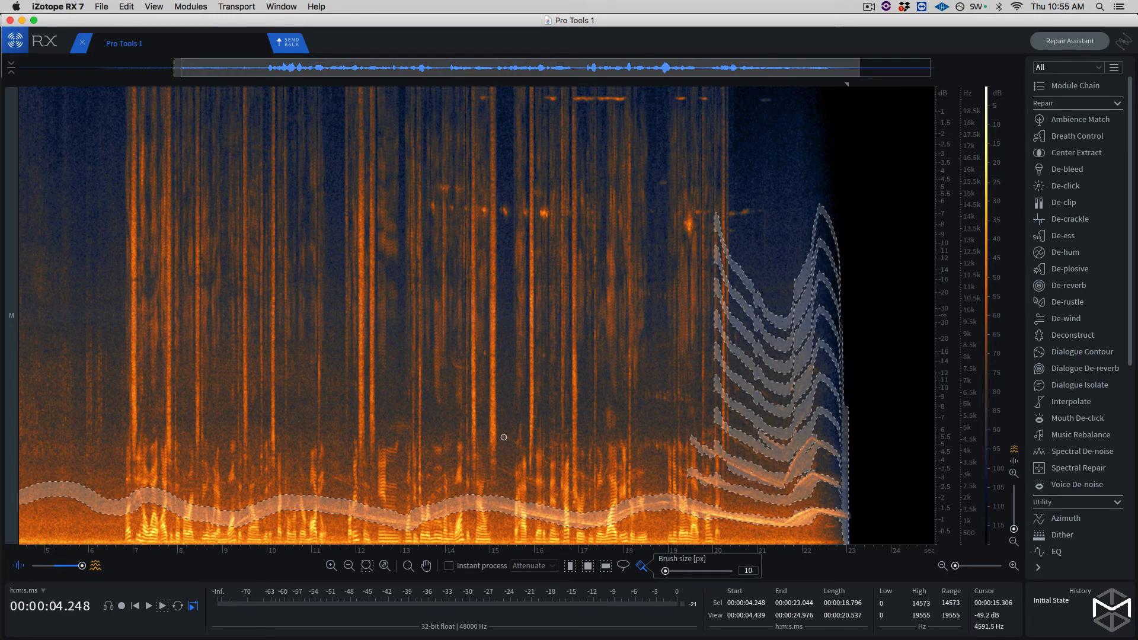
{"action": "left_click_drag", "start_coordinate": [512, 441], "coordinate": [520, 446]}
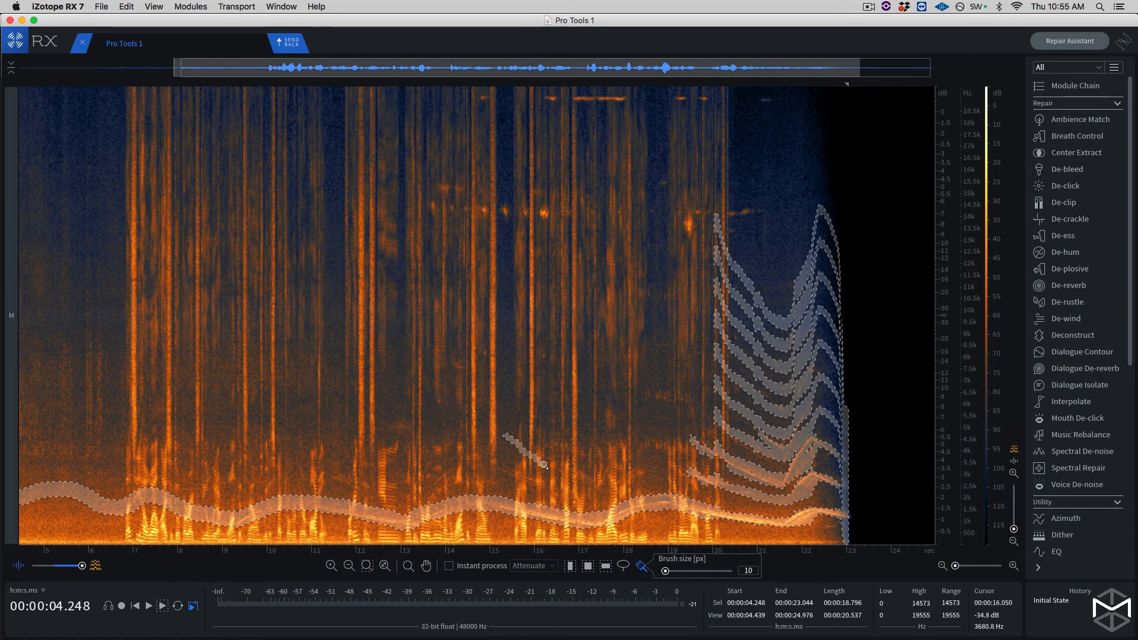
{"action": "left_click_drag", "start_coordinate": [566, 472], "coordinate": [589, 478]}
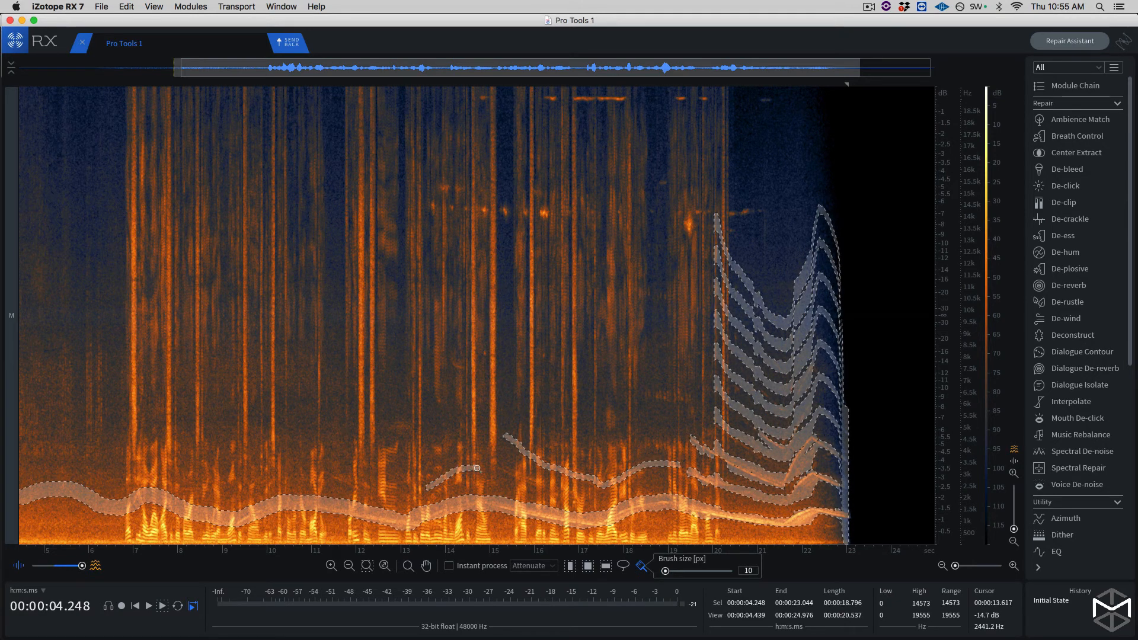
{"action": "left_click_drag", "start_coordinate": [477, 469], "coordinate": [546, 485]}
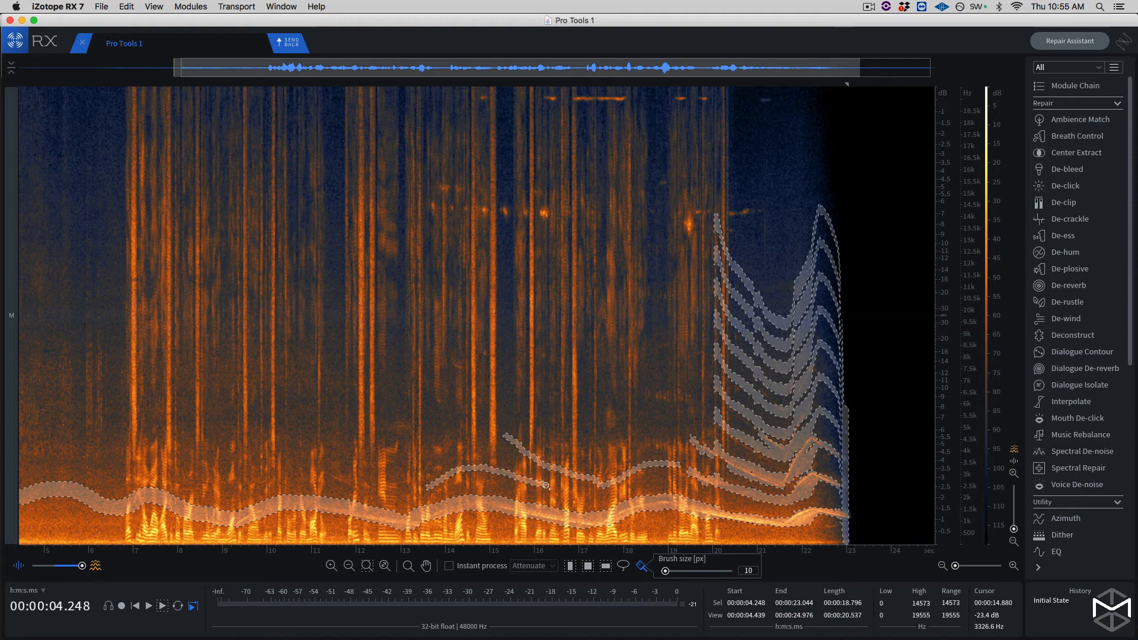
{"action": "left_click", "coordinate": [162, 606]}
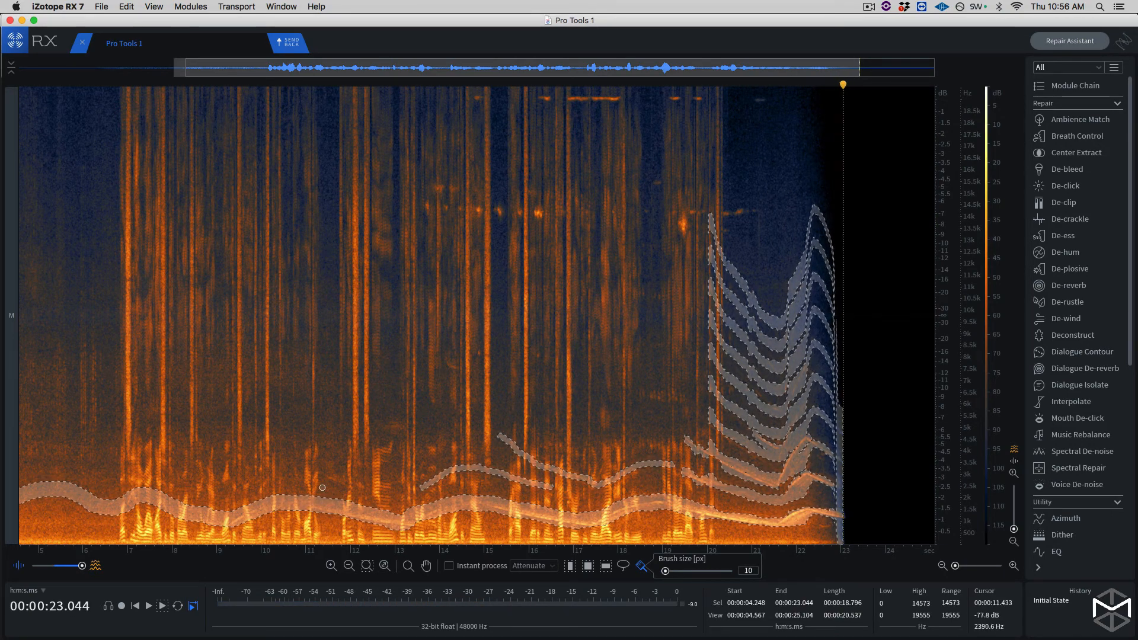
{"action": "mouse_move", "coordinate": [320, 472]}
{"action": "left_mouse_down"}
{"action": "mouse_move", "coordinate": [371, 494]}
{"action": "mouse_move", "coordinate": [423, 490]}
{"action": "left_mouse_up"}
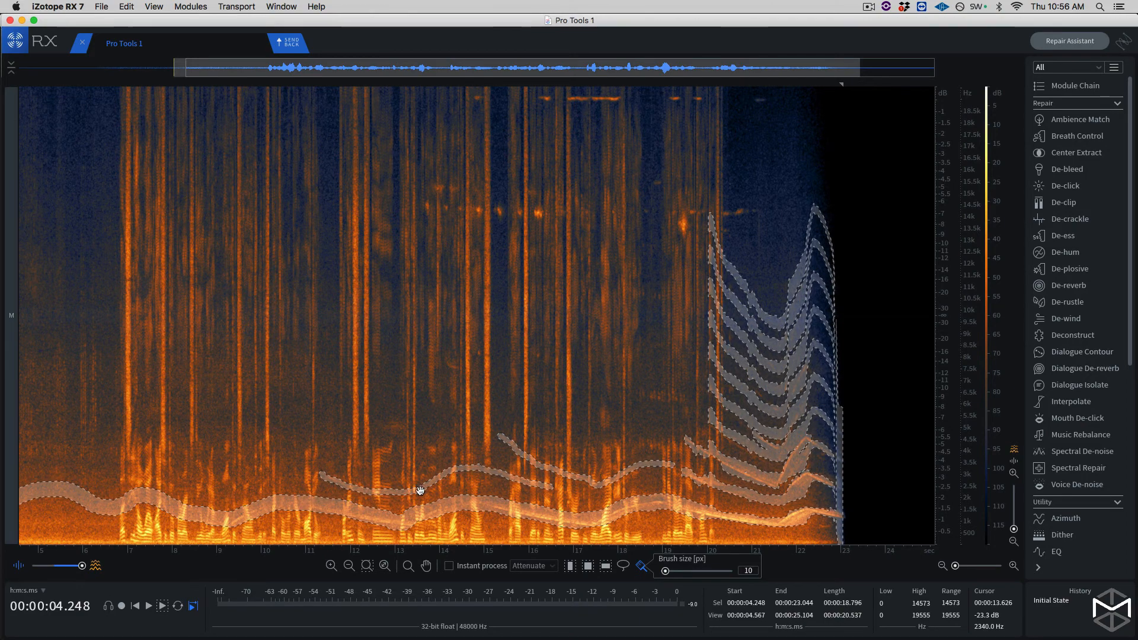
- Open Spectral Repair in Attenuate mode for the selection and choose vertical as the direction of interpolation
{"action": "left_click", "coordinate": [1075, 469]}
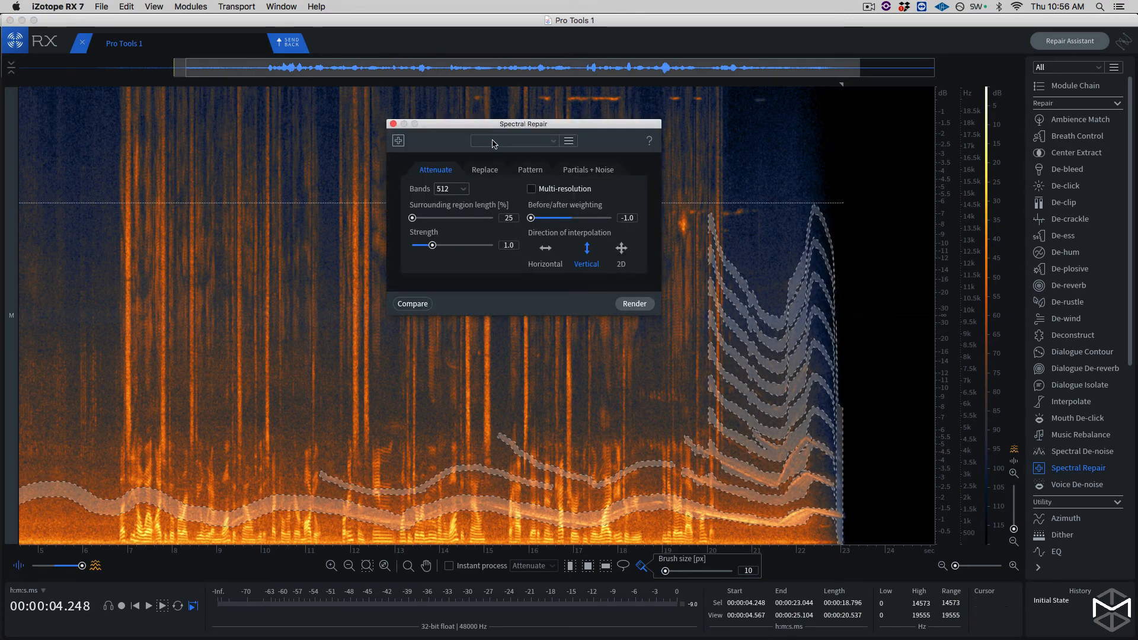
{"action": "left_click_drag", "start_coordinate": [489, 125], "coordinate": [493, 125]}
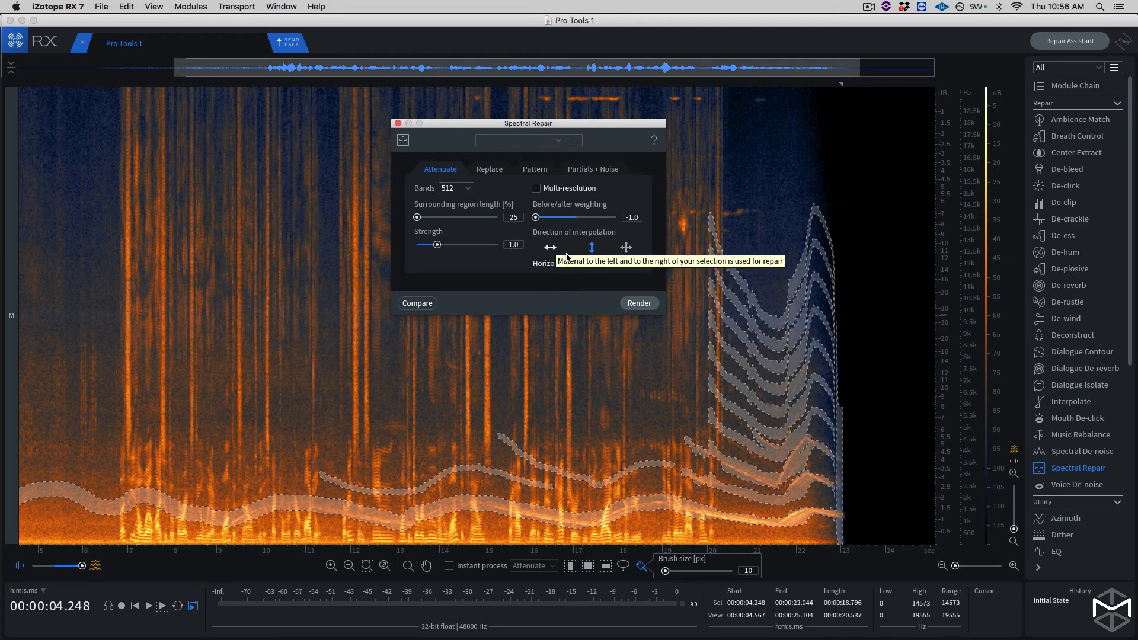
{"action": "left_click", "coordinate": [546, 250]}
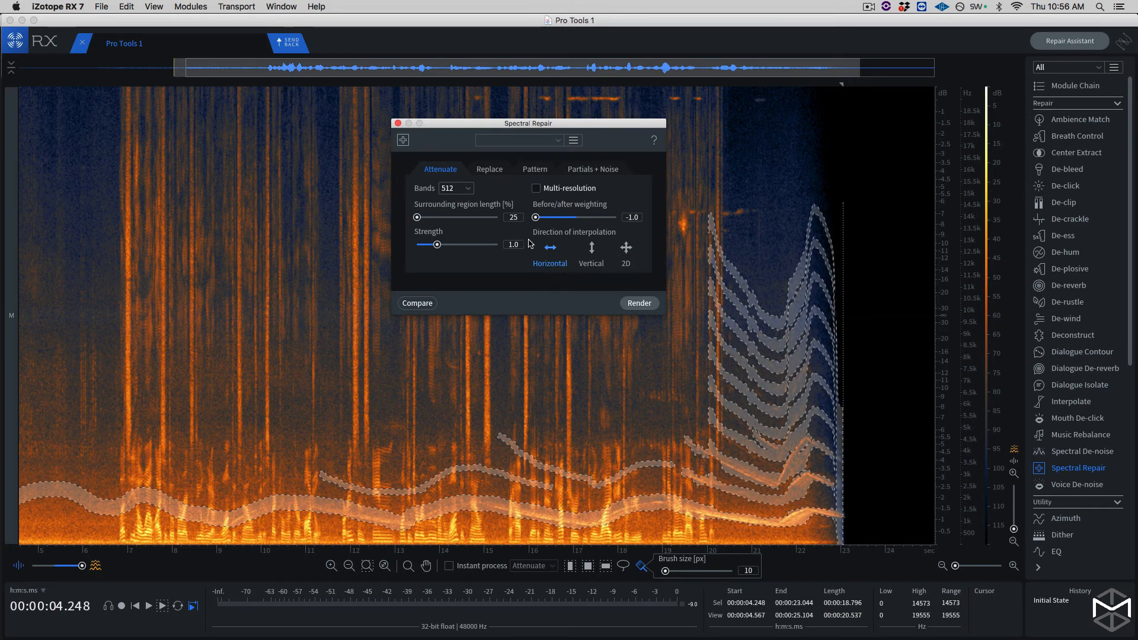
{"action": "left_click", "coordinate": [592, 250]}
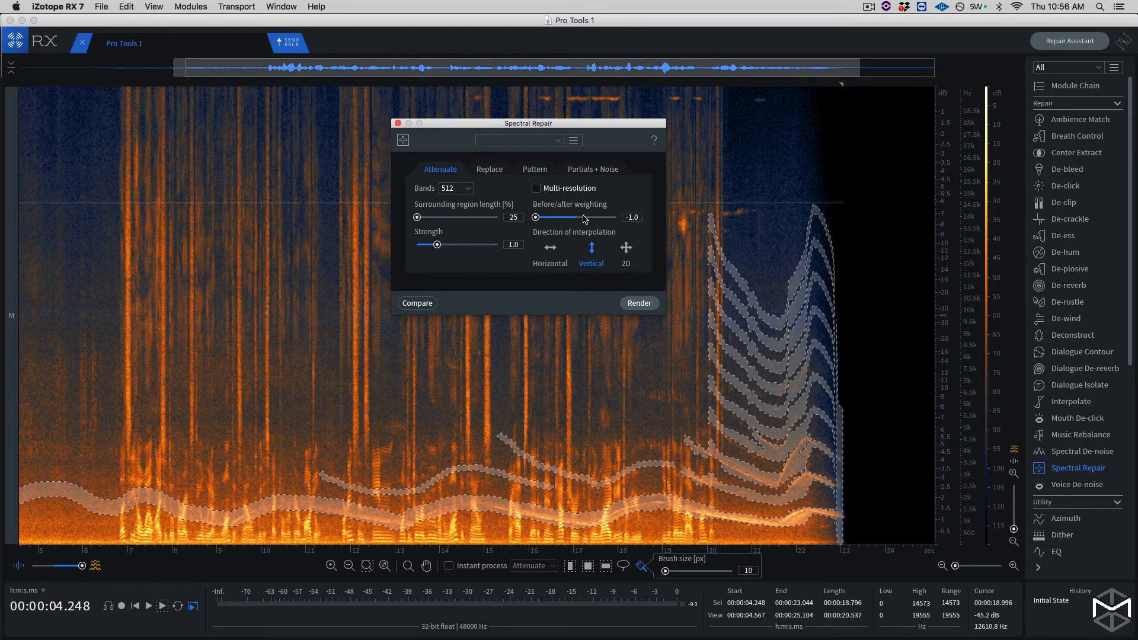
{"action": "left_click_drag", "start_coordinate": [507, 119], "coordinate": [525, 87]}
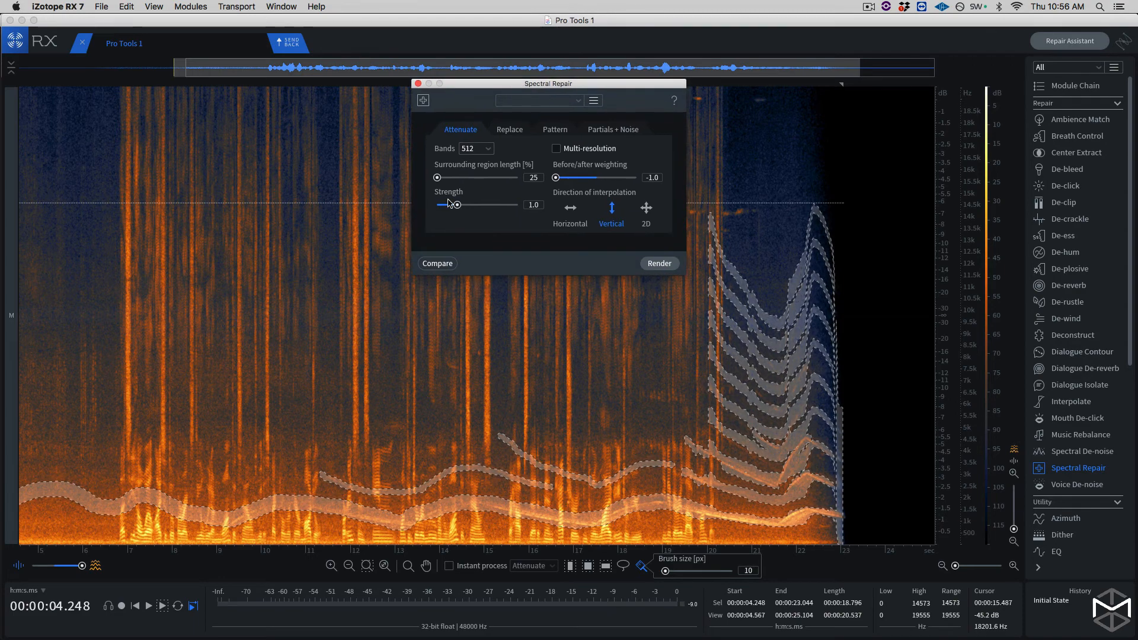
- Add the current Attenuate settings to the comparison list and preview the original audio across the selection
{"action": "left_click", "coordinate": [438, 264]}
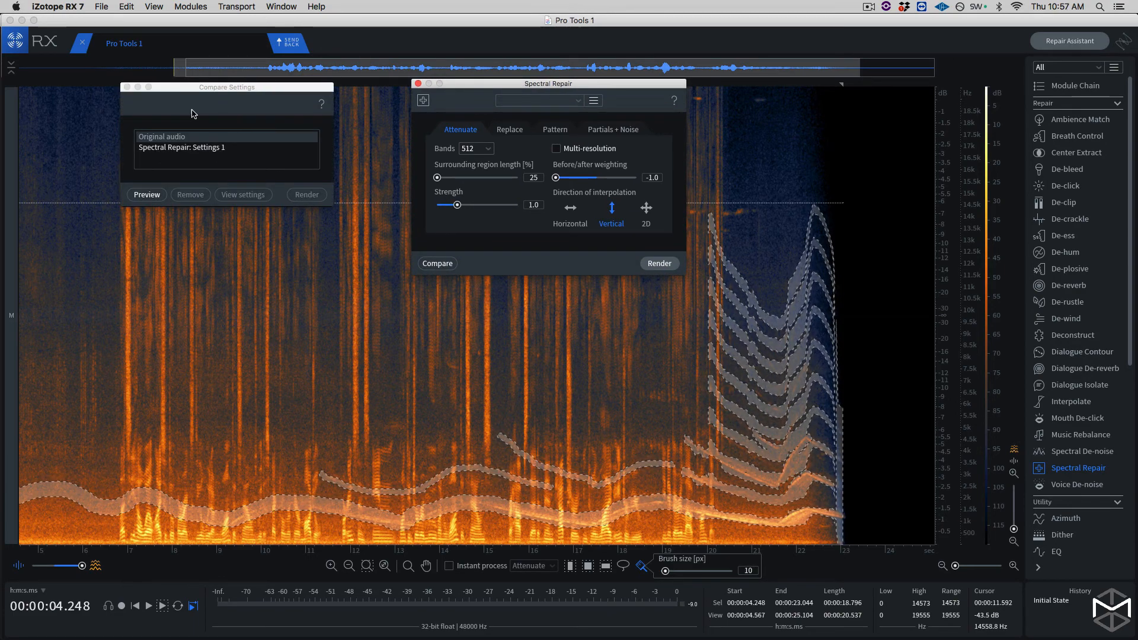
{"action": "left_click_drag", "start_coordinate": [212, 89], "coordinate": [203, 105]}
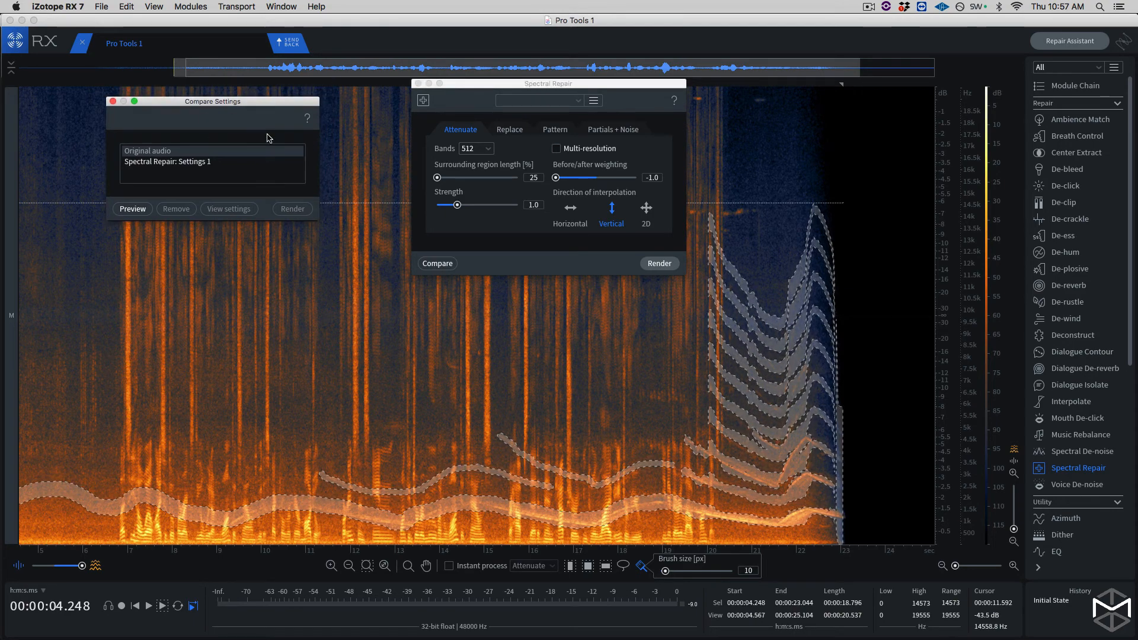
{"action": "left_click", "coordinate": [24, 83]}
{"action": "left_click_drag", "start_coordinate": [25, 83], "coordinate": [18, 84]}
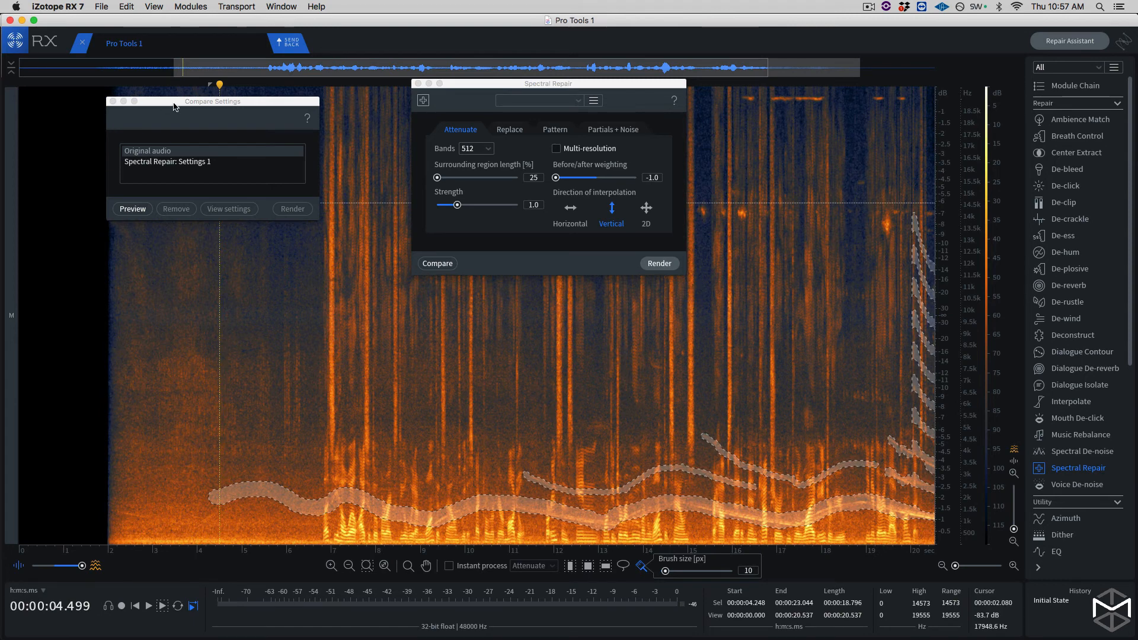
{"action": "left_click", "coordinate": [132, 211]}
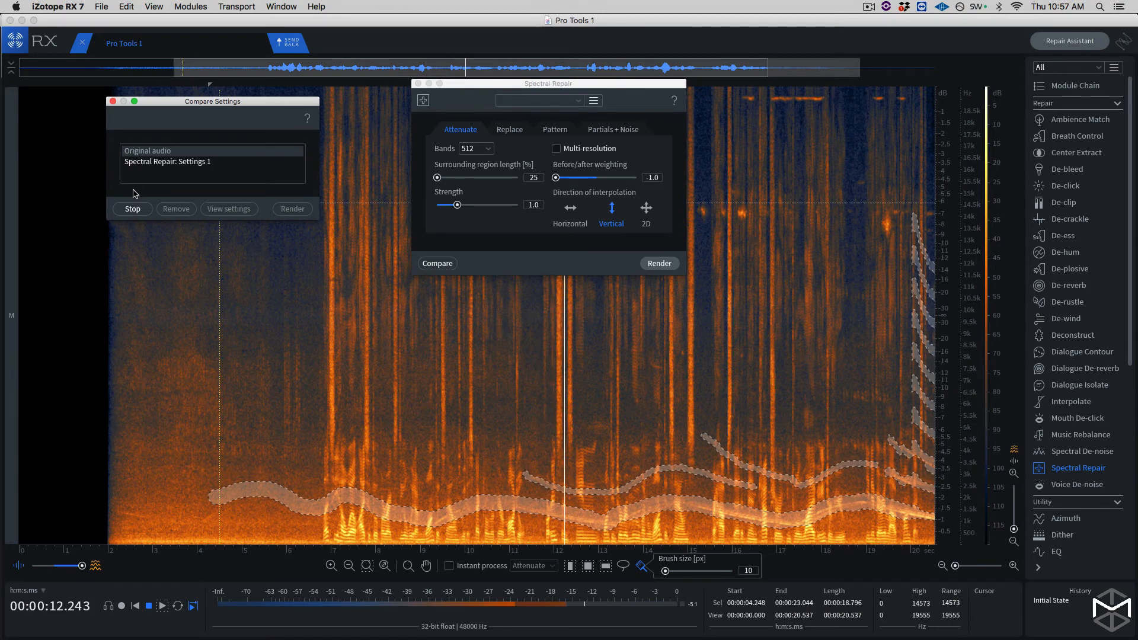
{"action": "key", "text": "space"}
- Preview Spectral Repair: Settings 1 in the comparison from the start of the selection up to the upper harmonics
{"action": "left_click", "coordinate": [122, 84]}
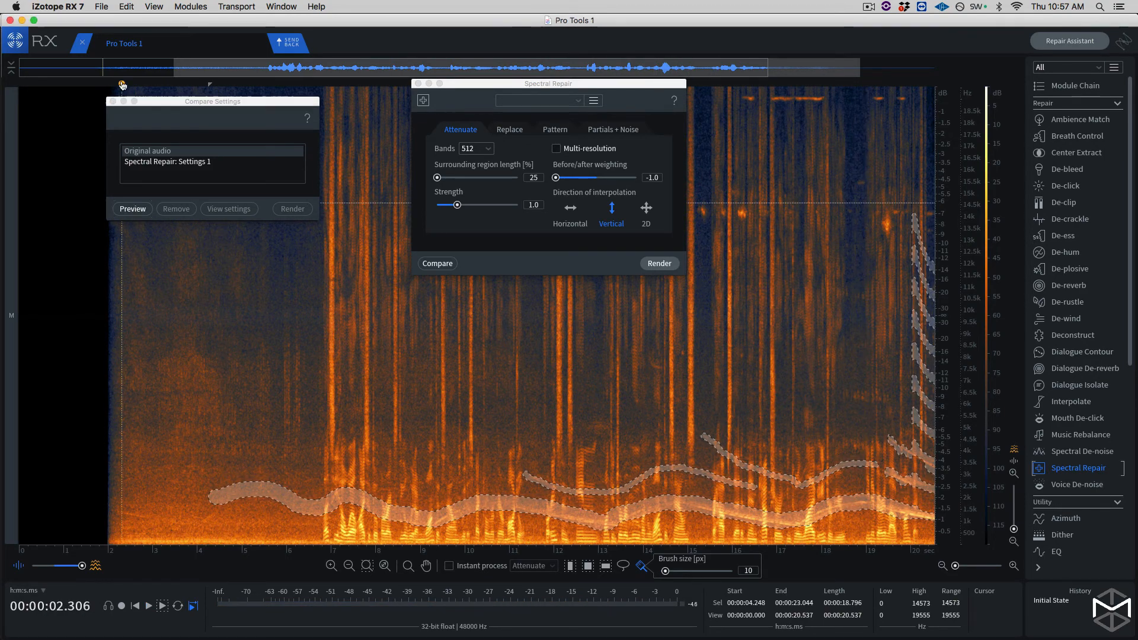
{"action": "left_click", "coordinate": [141, 164]}
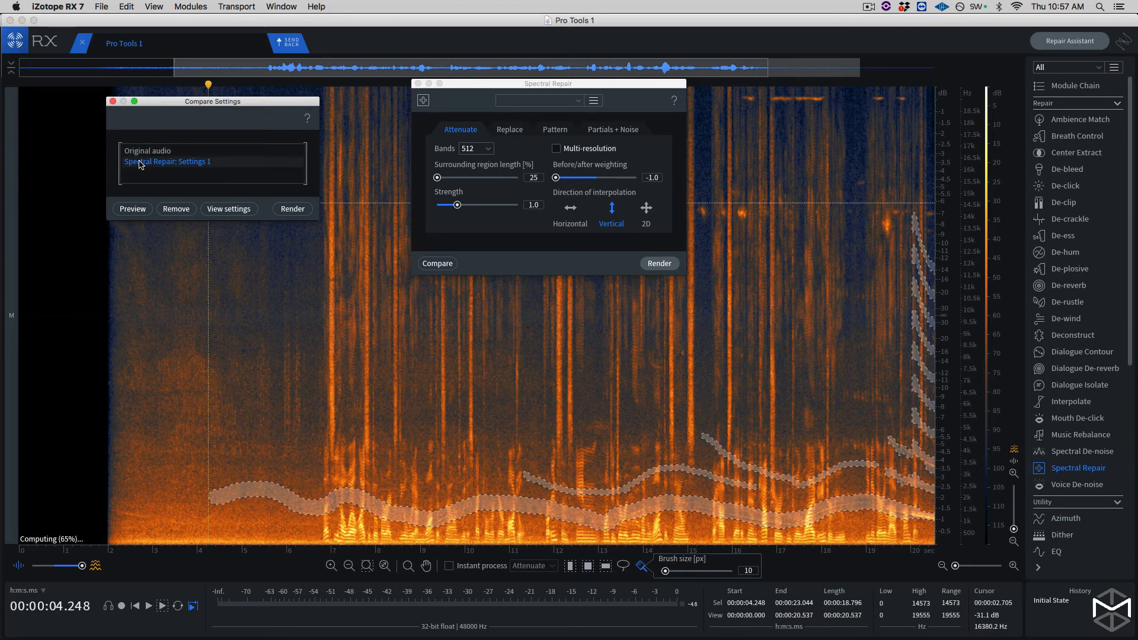
{"action": "left_click", "coordinate": [132, 209]}
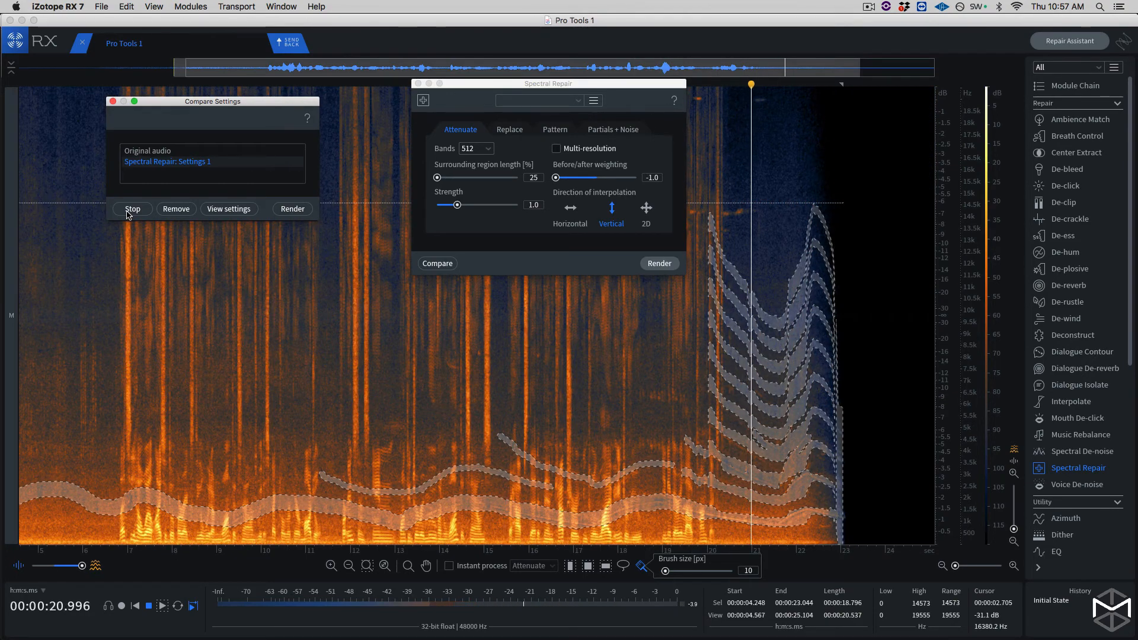
{"action": "left_click", "coordinate": [132, 209]}
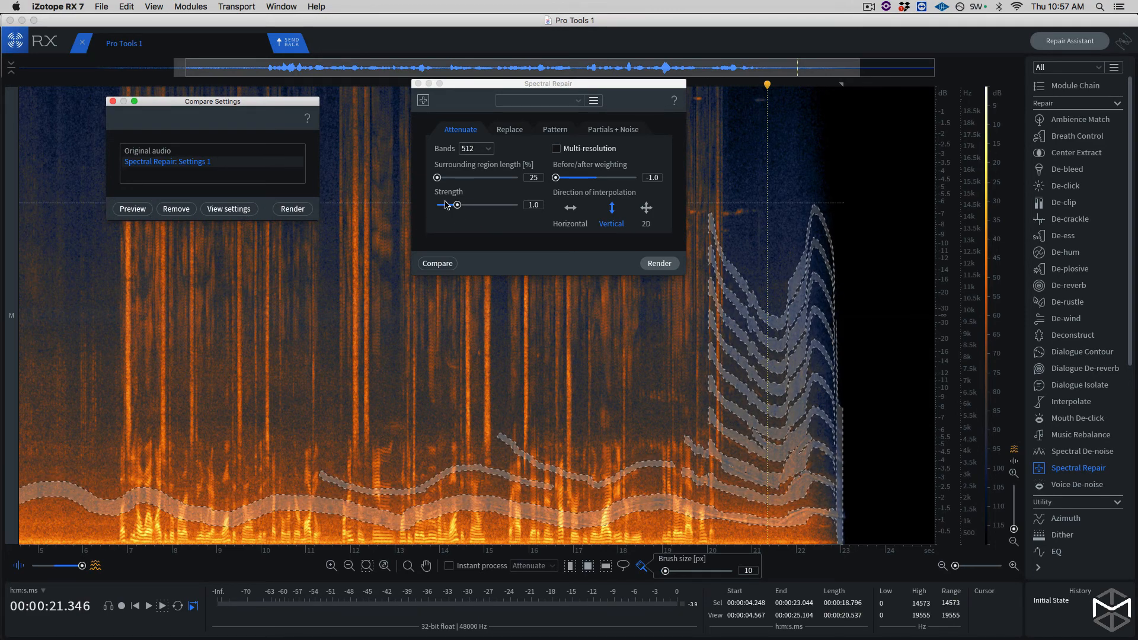
- Render the vertical attenuation on the selected harmonics in two passes and audition the repaired audio
{"action": "left_click", "coordinate": [660, 264]}
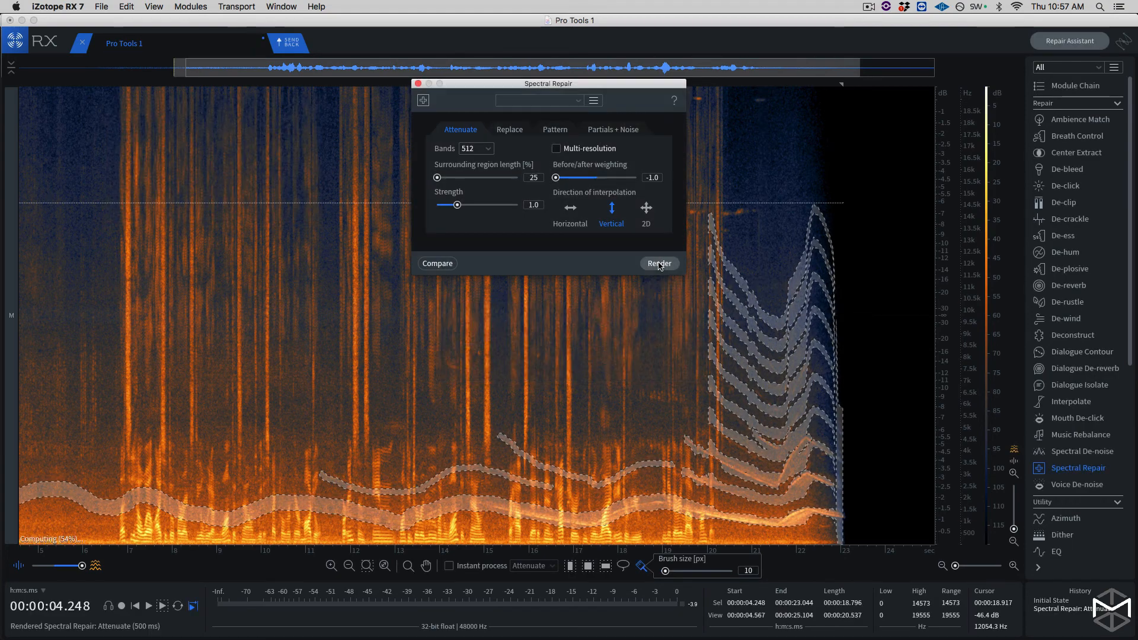
{"action": "left_click", "coordinate": [660, 264]}
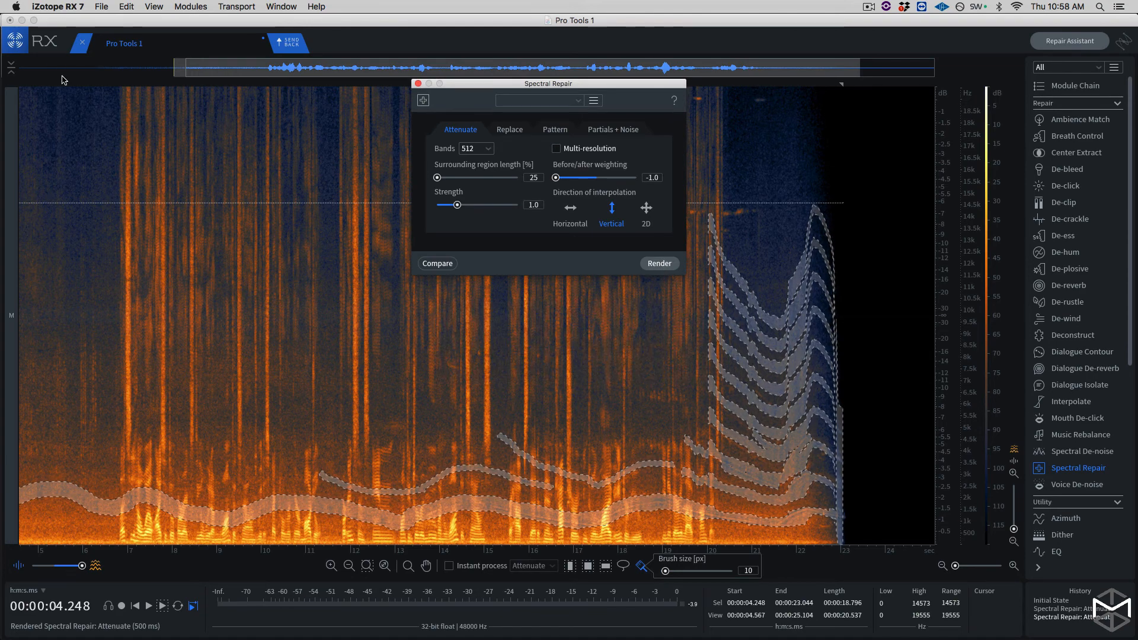
{"action": "left_click", "coordinate": [40, 84]}
{"action": "left_click_drag", "start_coordinate": [39, 85], "coordinate": [13, 84]}
{"action": "key", "text": "space"}
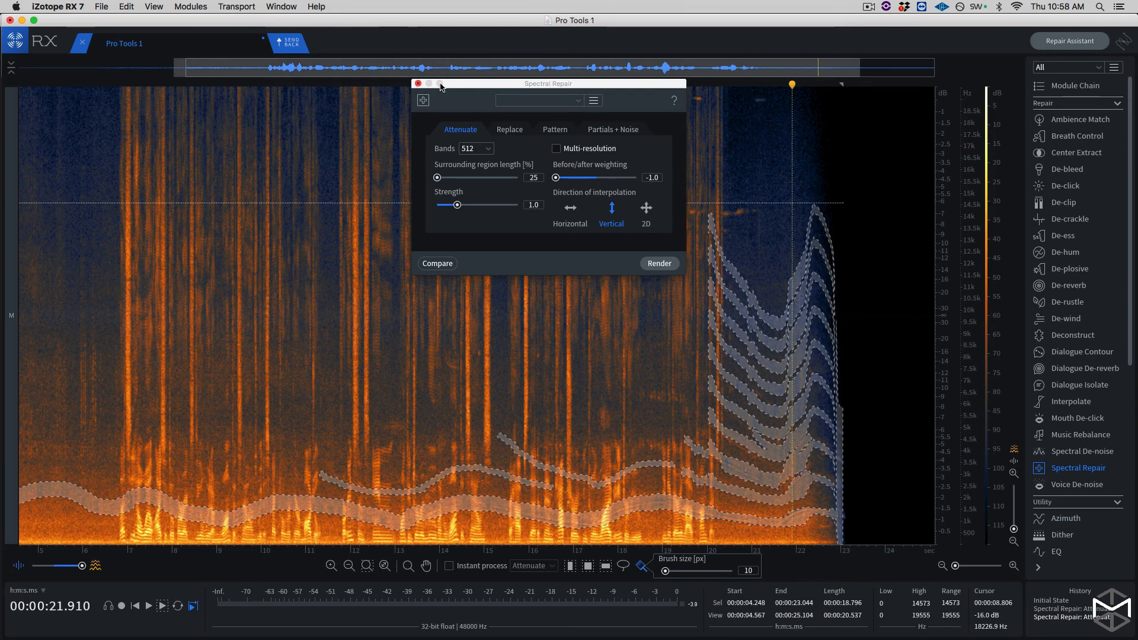
{"action": "left_click_drag", "start_coordinate": [440, 87], "coordinate": [448, 103]}
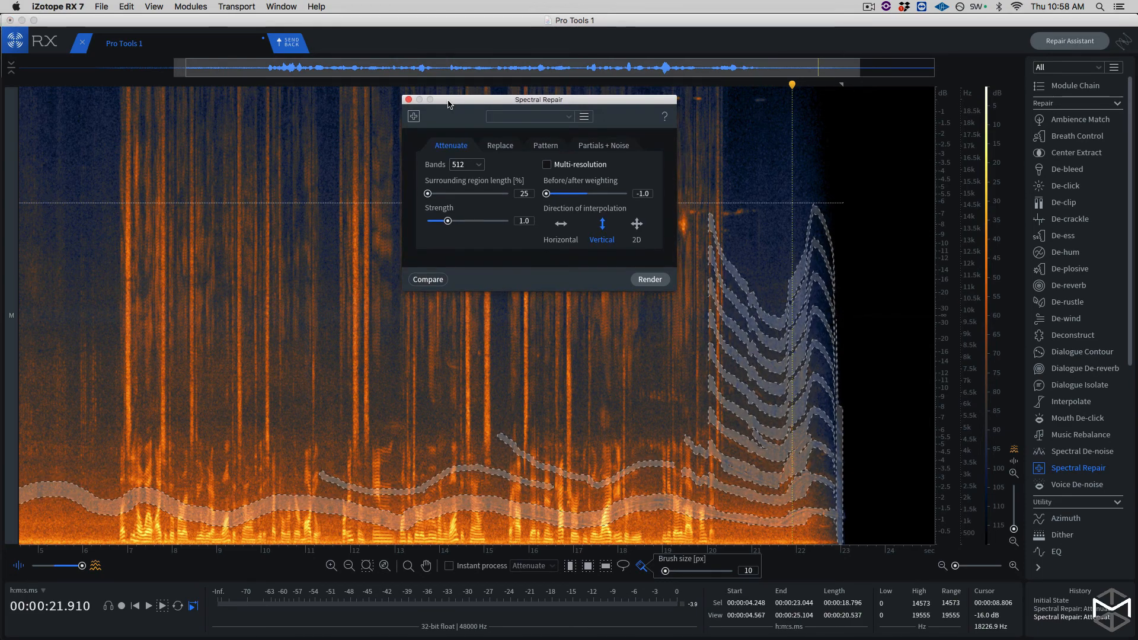
- Switch to Pro Tools and duplicate the spectral repair track's playlist, naming the copy spectral_repair.01.RX
{"action": "key", "text": "super+Tab"}
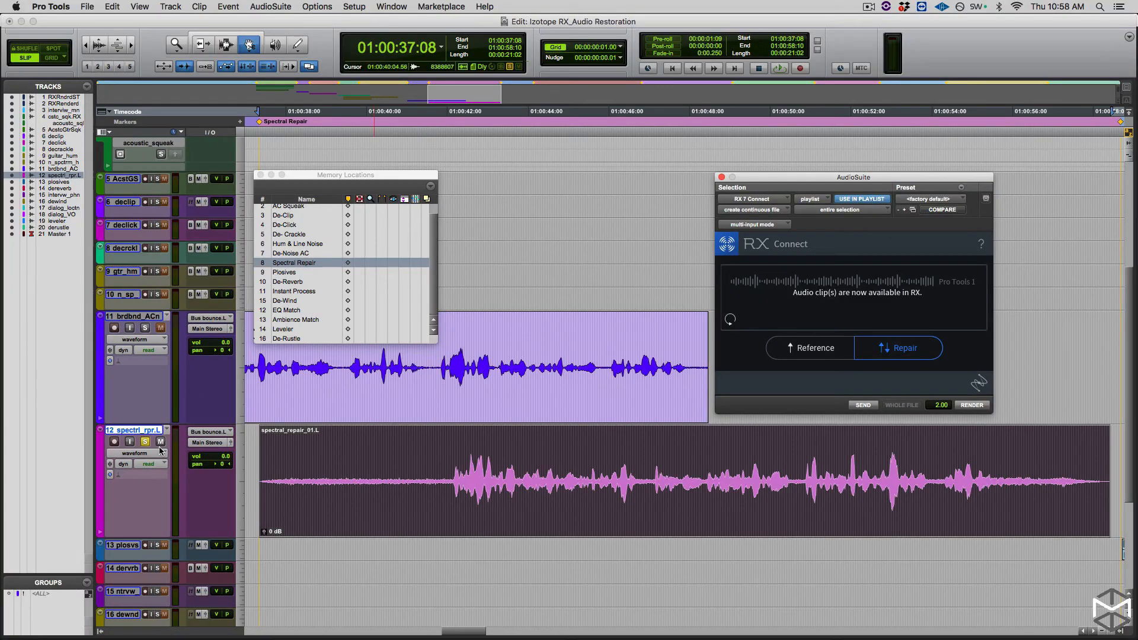
{"action": "key", "text": "ctrl+super+backslash"}
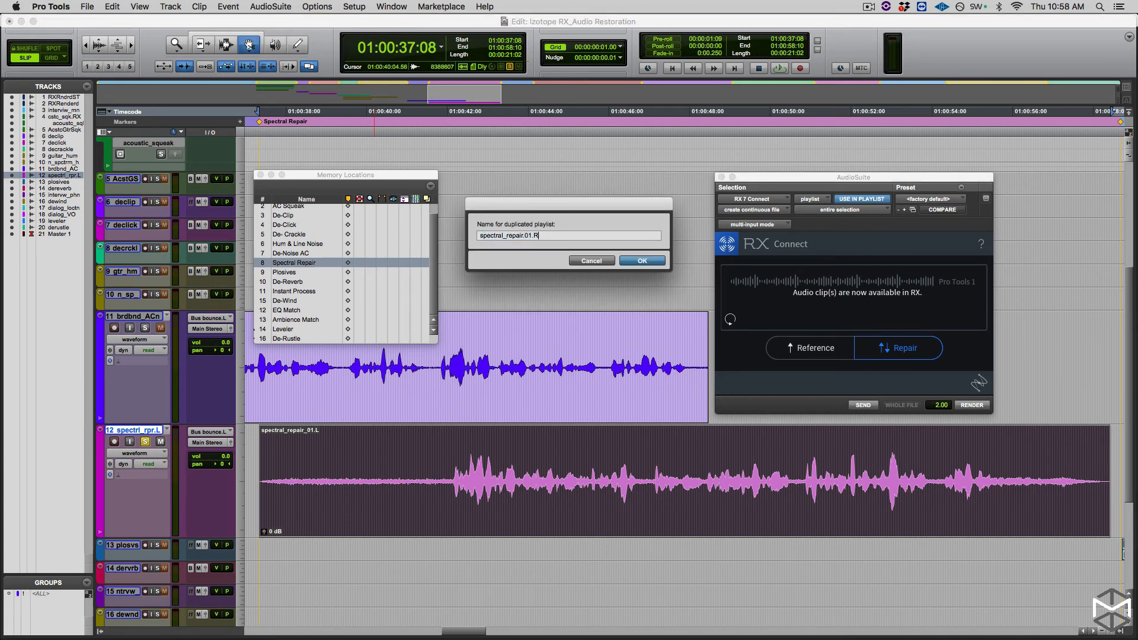
{"action": "key", "text": "Return"}
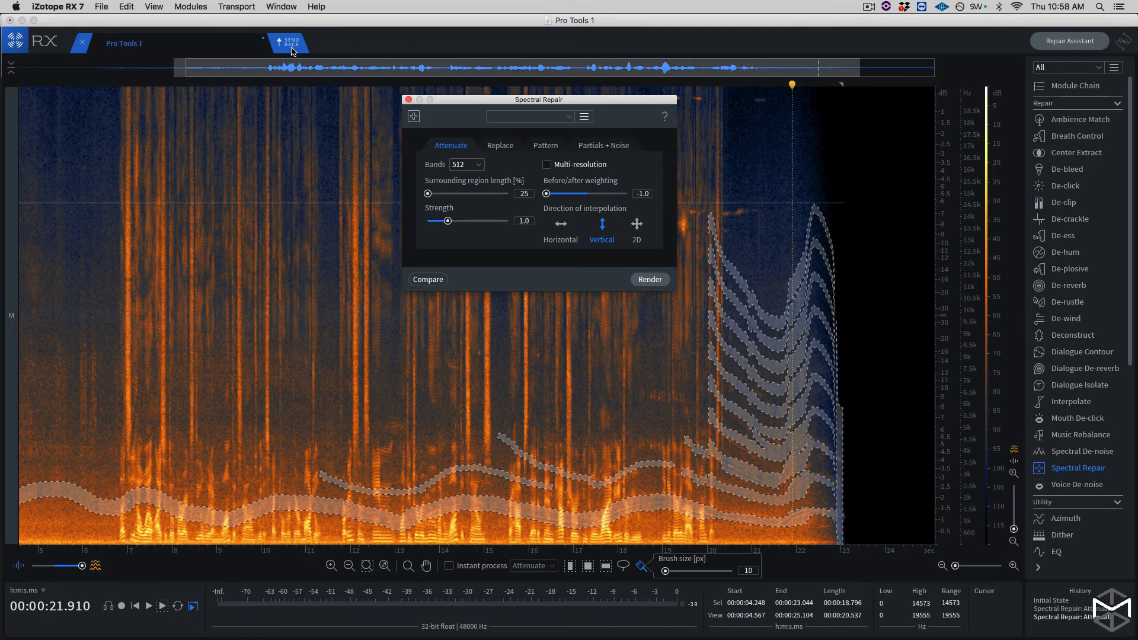
- Send the repaired audio from RX back to Pro Tools, commit it with RX Connect, and play the rendered clip
{"action": "left_click", "coordinate": [292, 43]}
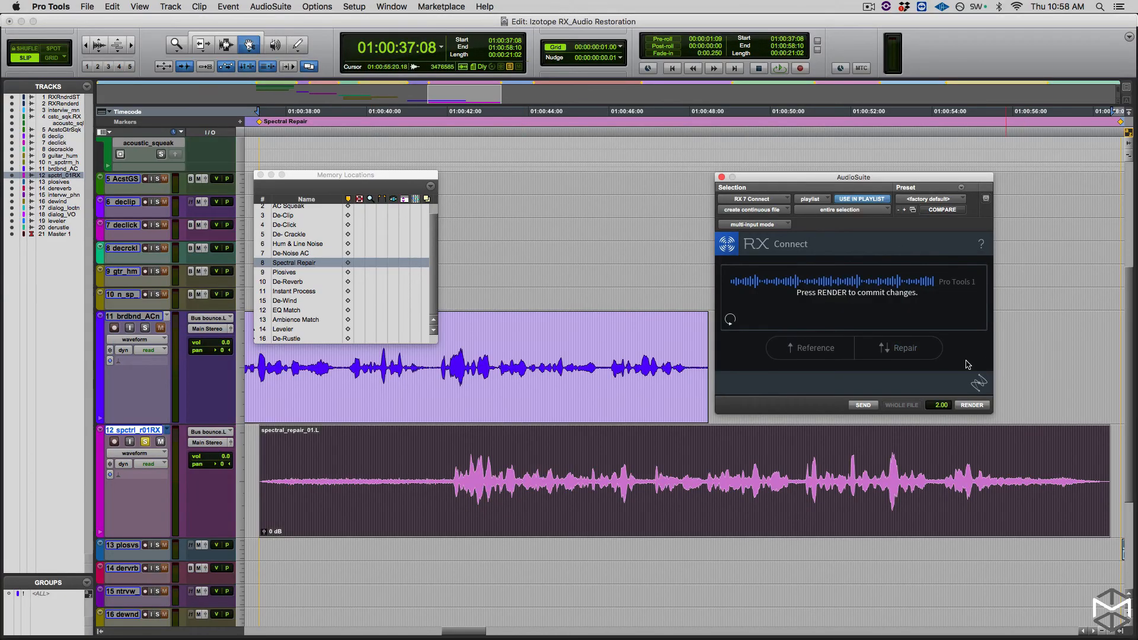
{"action": "left_click", "coordinate": [970, 406]}
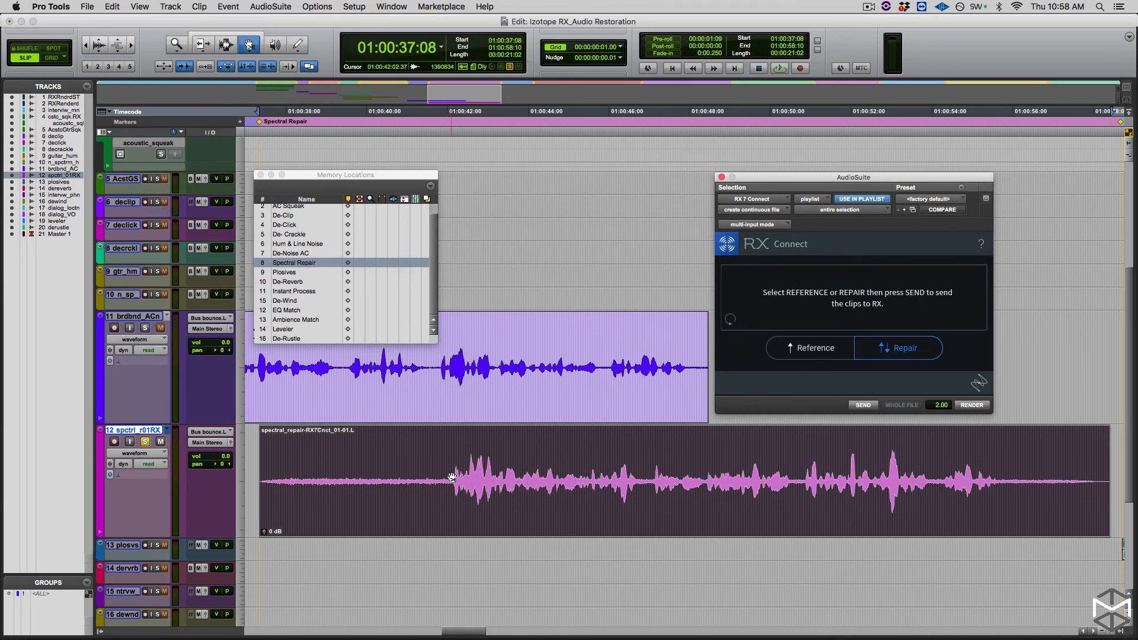
{"action": "key", "text": "space"}
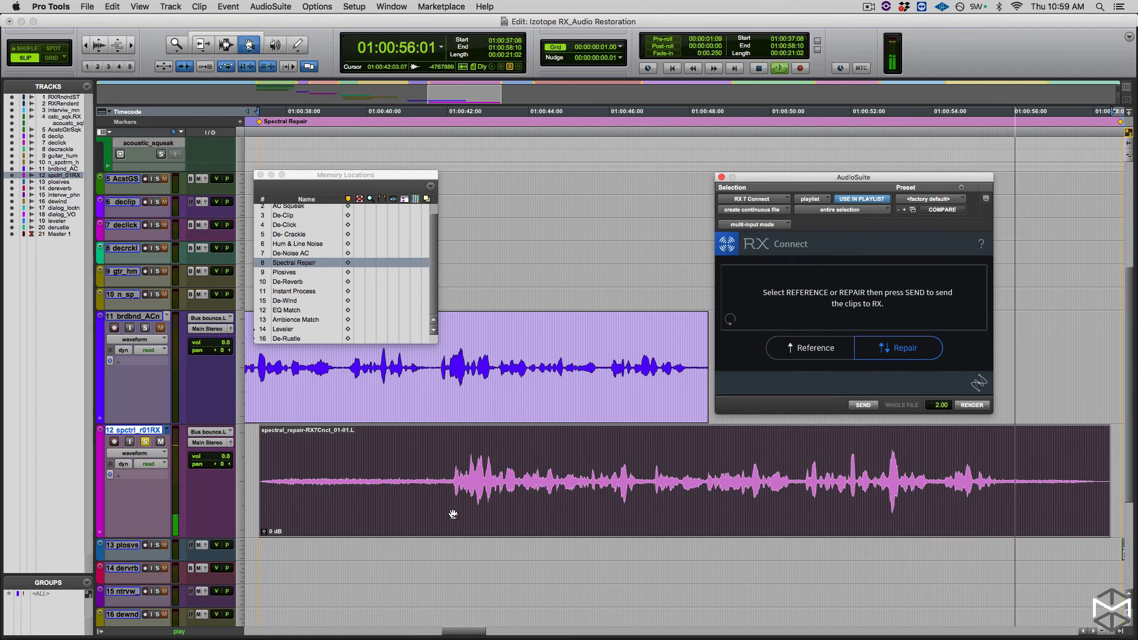
{"action": "key", "text": "space"}
- Switch the spectral repair track to the original spectral_repair.L playlist and play it from 01:00:47:09
{"action": "left_click", "coordinate": [170, 429]}
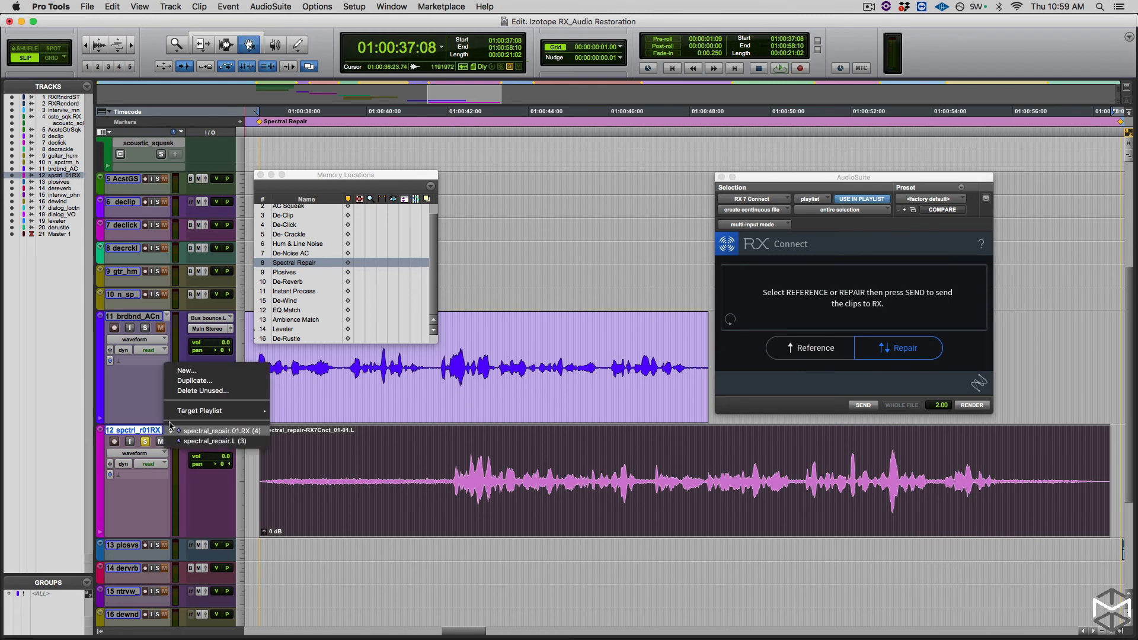
{"action": "left_click", "coordinate": [202, 438]}
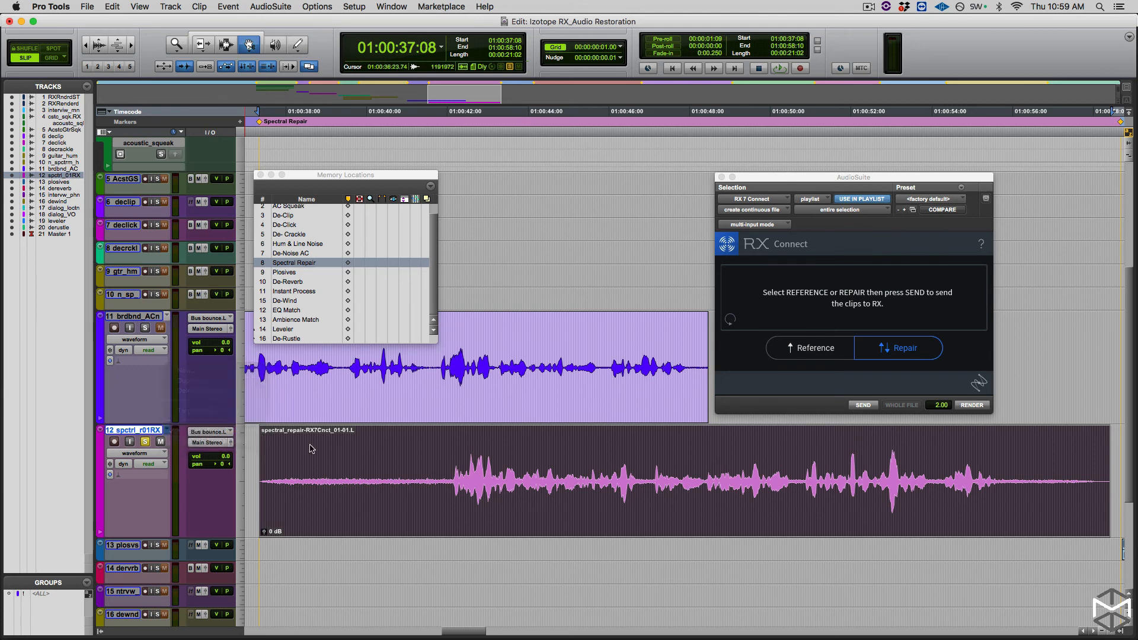
{"action": "left_click", "coordinate": [665, 118]}
{"action": "key", "text": "space"}
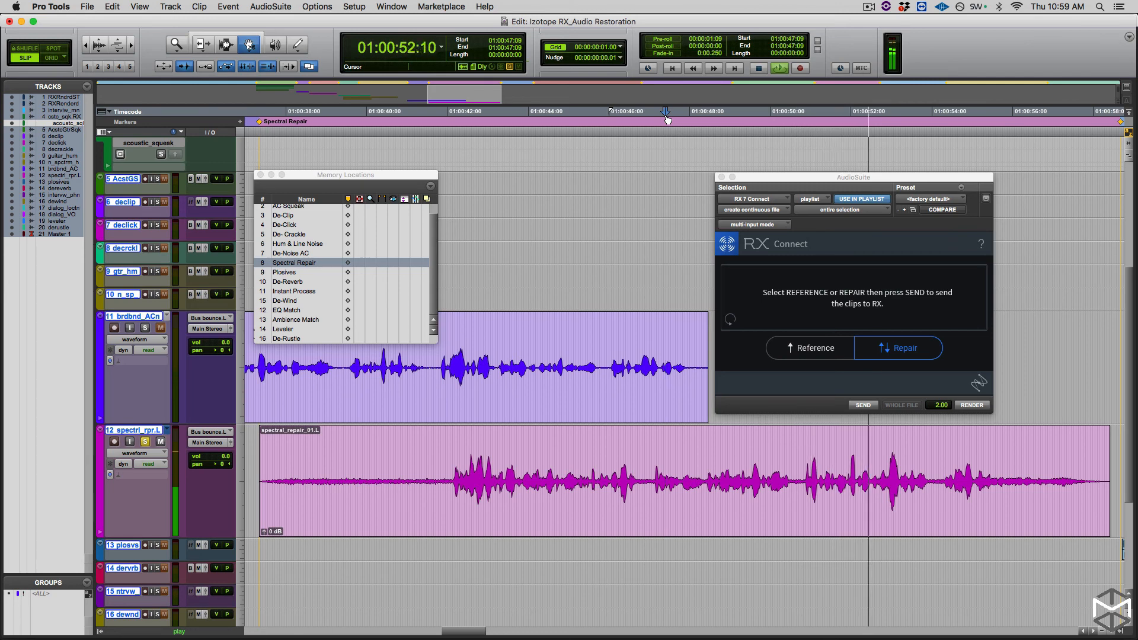
{"action": "key", "text": "space"}
- Switch the track to the repaired spectral_repair.01.RX playlist and play the same passage for comparison
{"action": "left_click", "coordinate": [167, 430]}
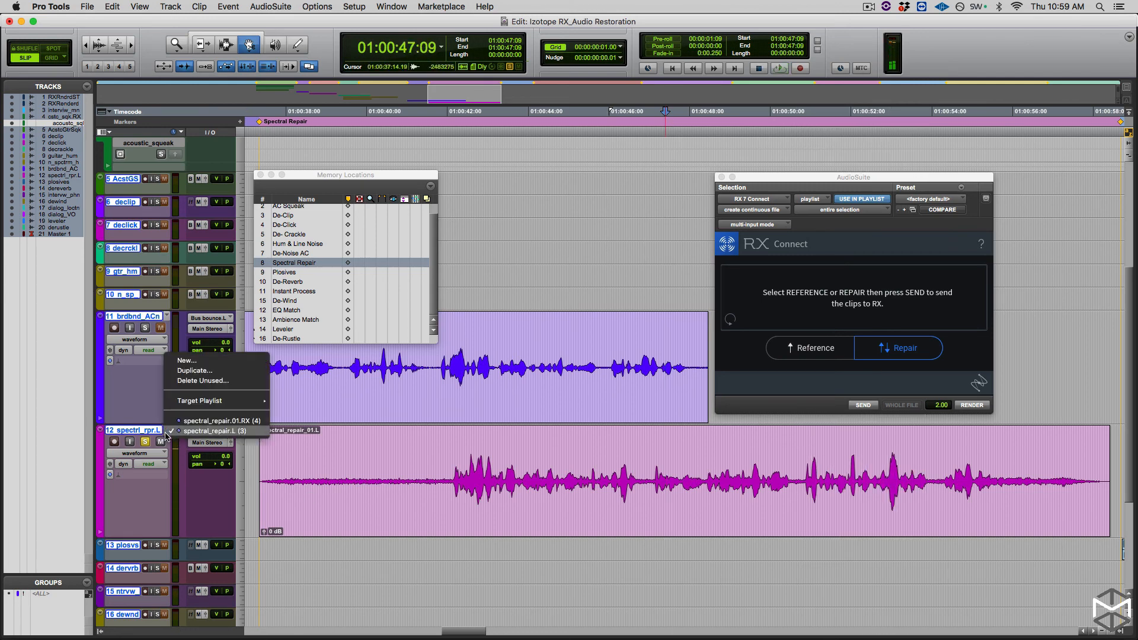
{"action": "left_click", "coordinate": [207, 421]}
{"action": "key", "text": "space"}
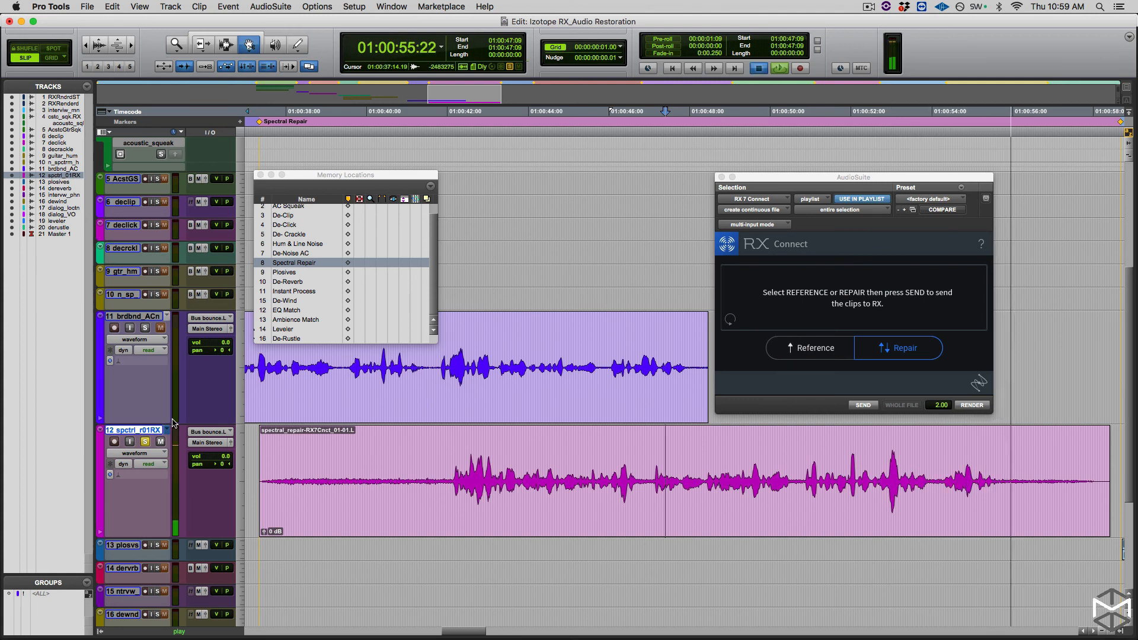
{"action": "key", "text": "space"}
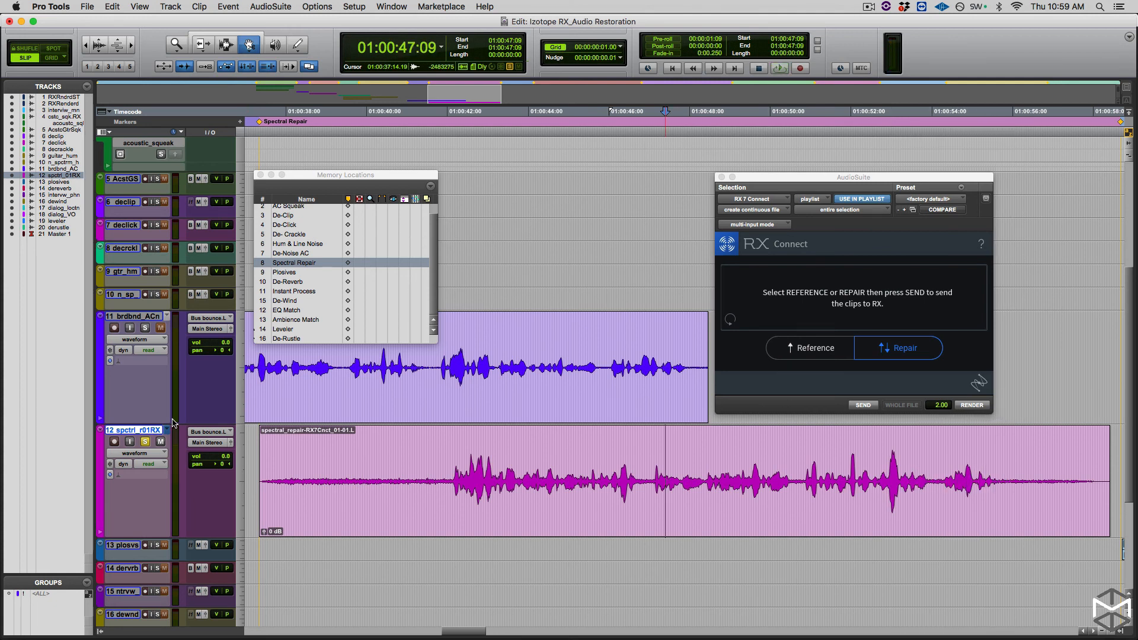